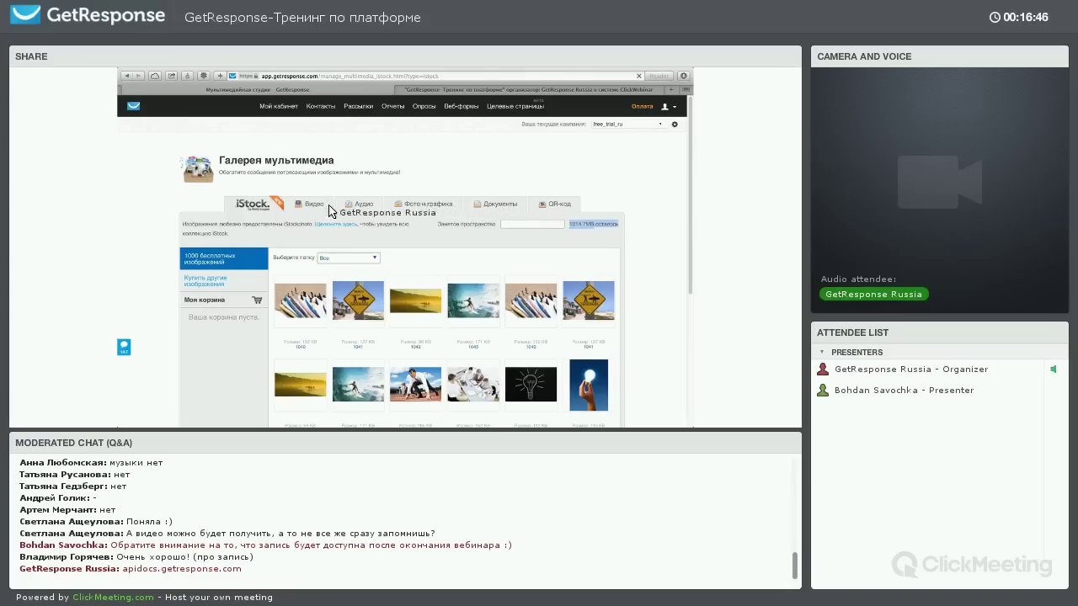
Show the Фото и графика tab of the multimedia gallery and scroll through its image folders
click(425, 204)
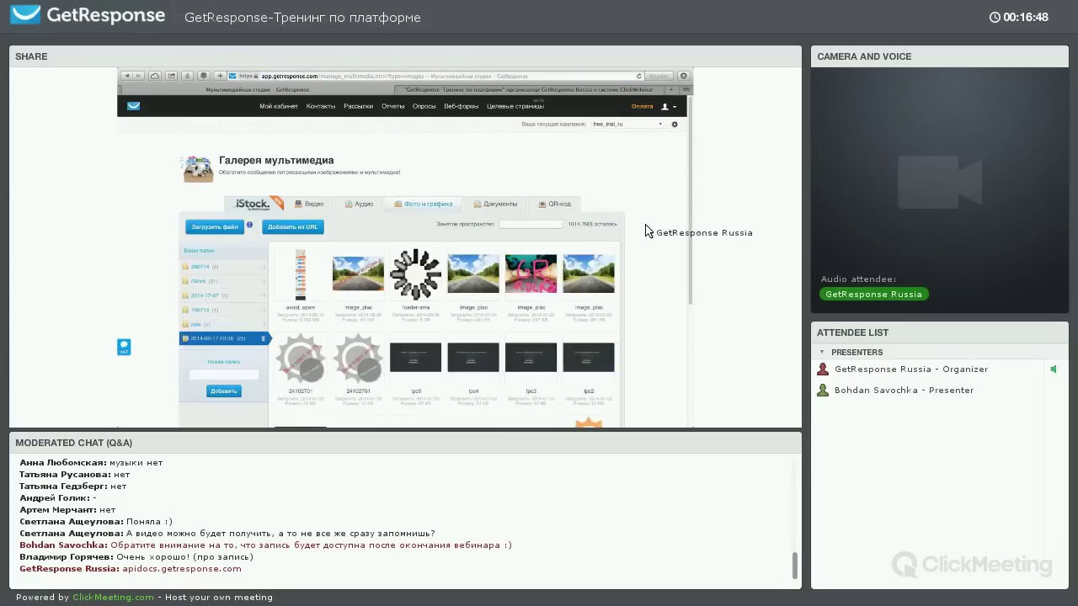
scroll(654, 248, down, 1)
scroll(655, 242, down, 1)
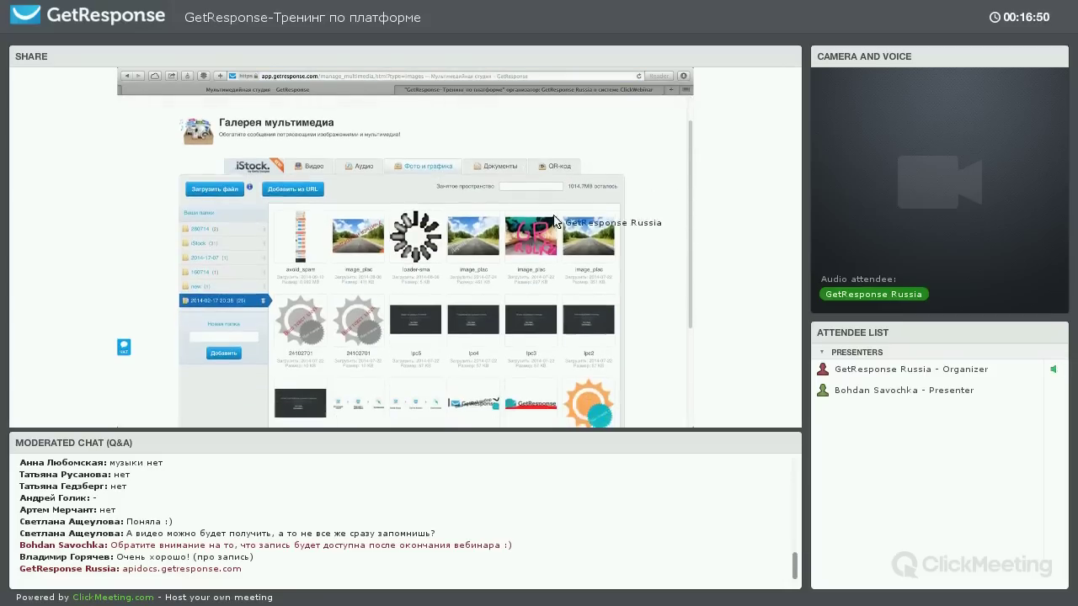
click(216, 192)
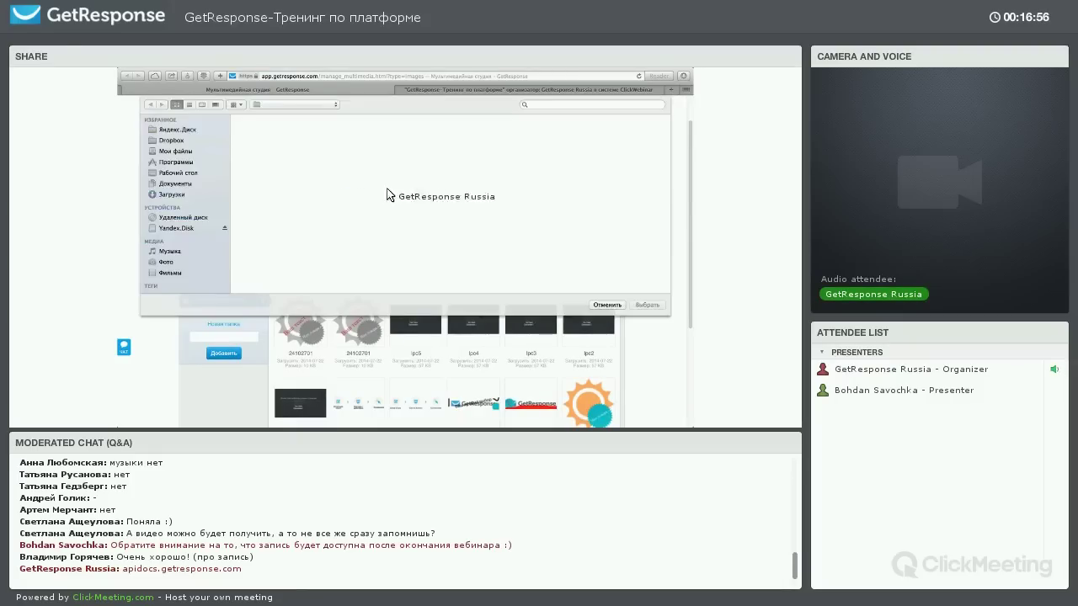
click(601, 305)
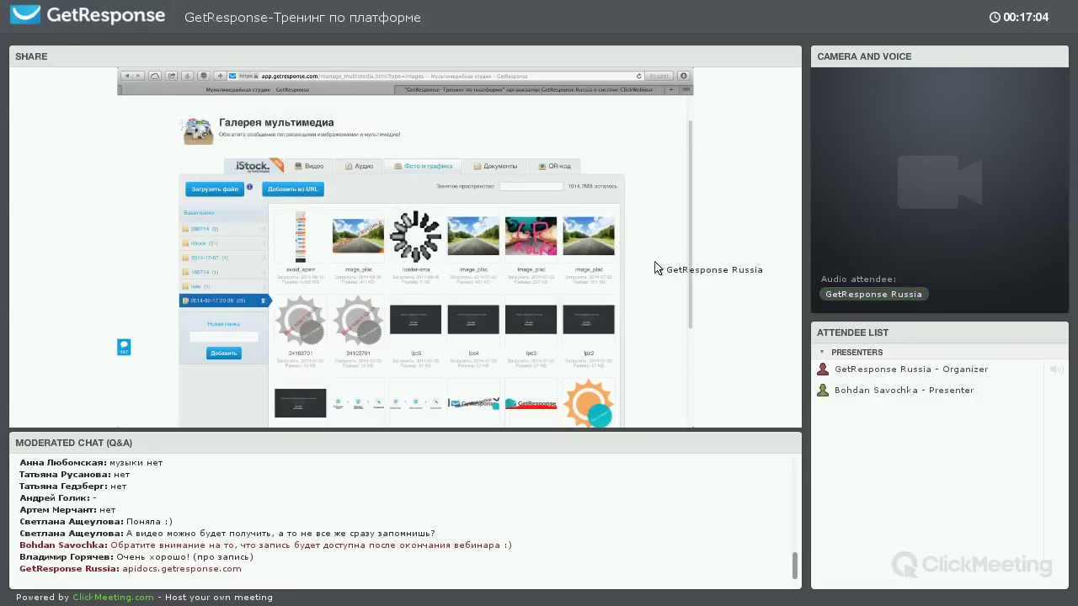
scroll(666, 265, up, 1)
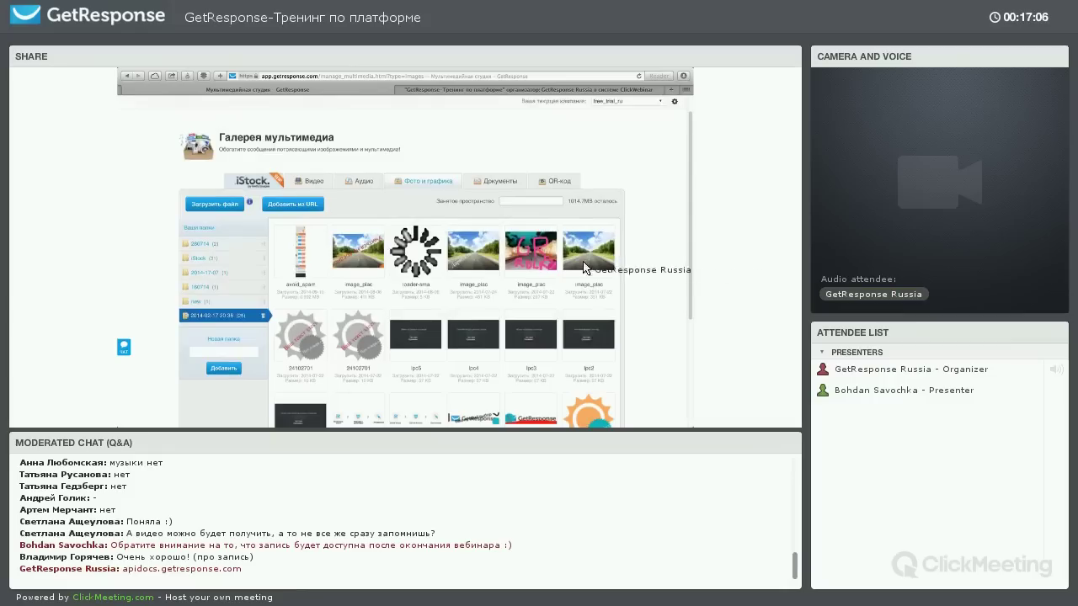
scroll(645, 269, down, 1)
scroll(404, 240, down, 1)
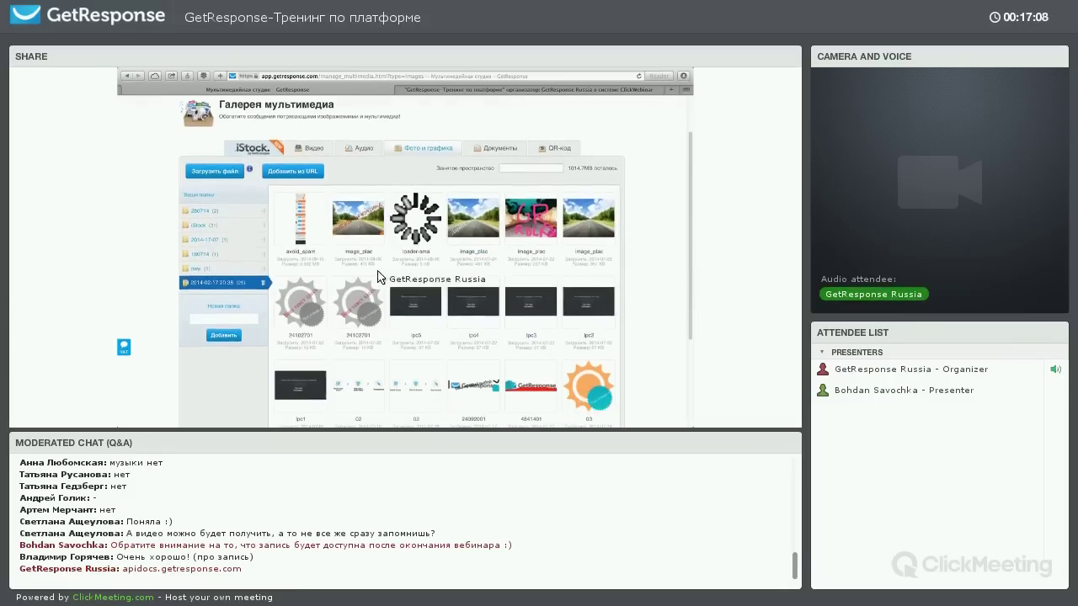
click(414, 303)
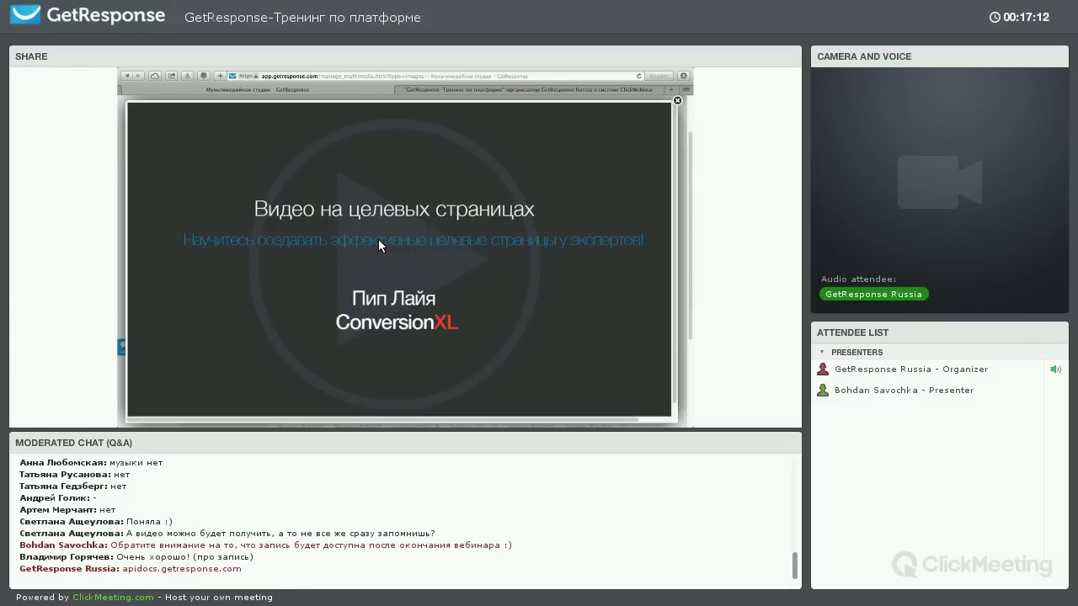
right_click(378, 239)
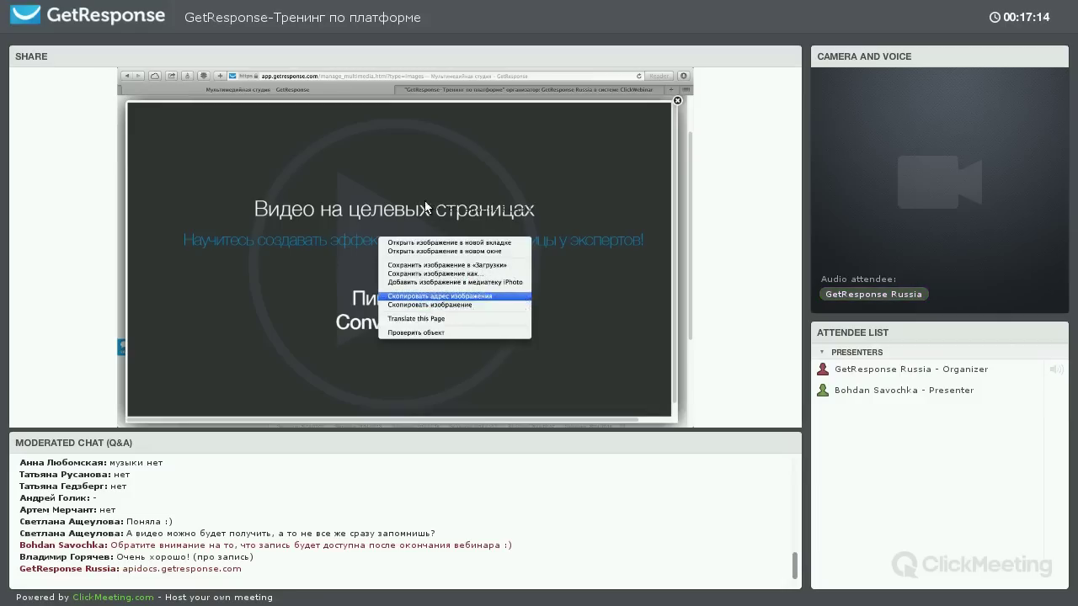
click(671, 90)
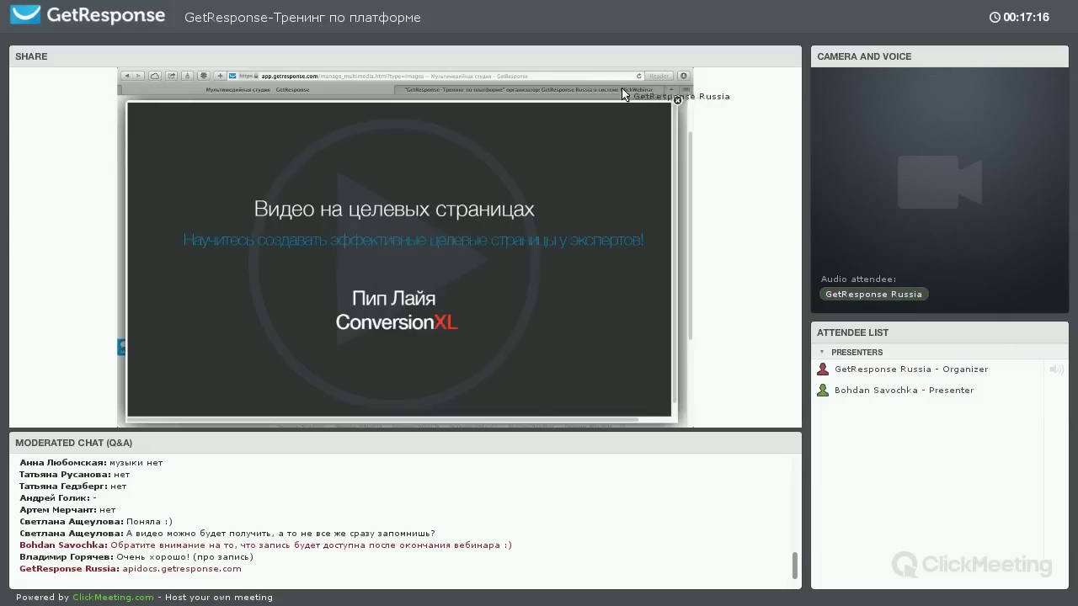
click(671, 90)
text(https://multimedia.getresponse.com/701/1359701/photos/24594001.png)
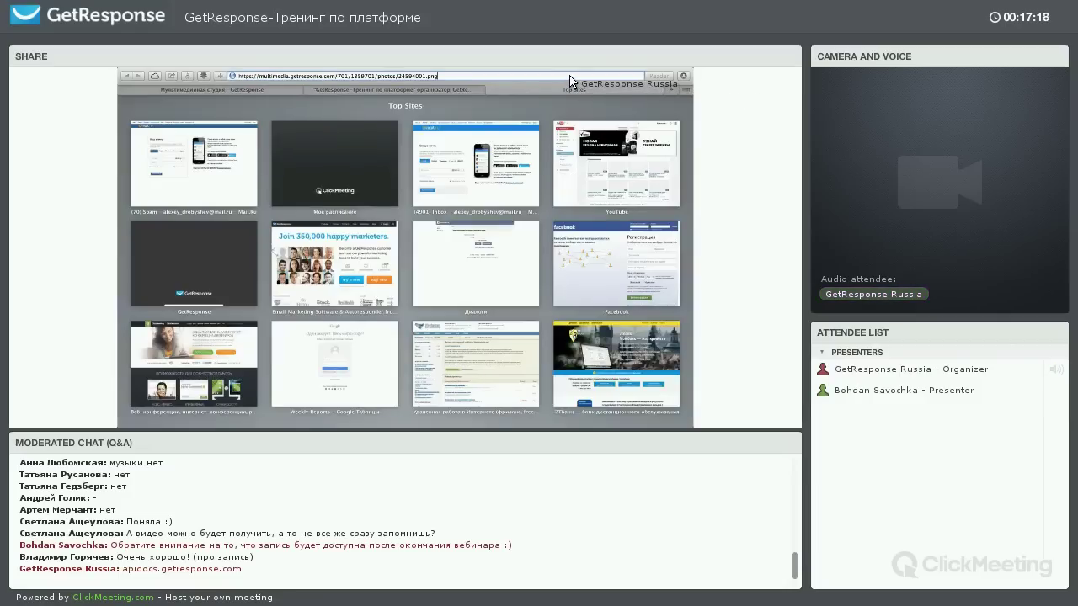
key(Return)
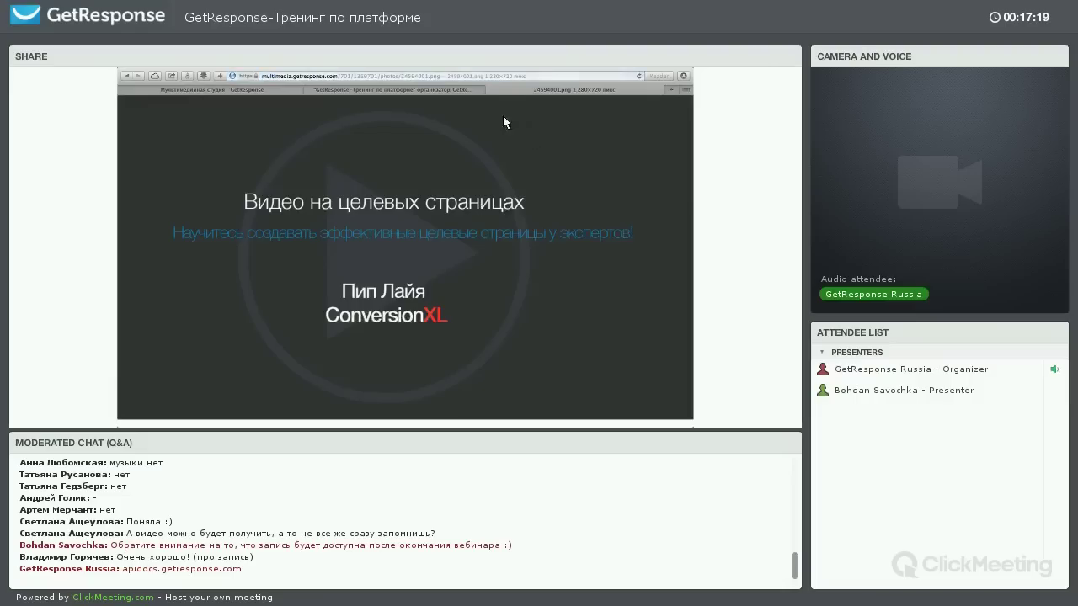
key(super+w)
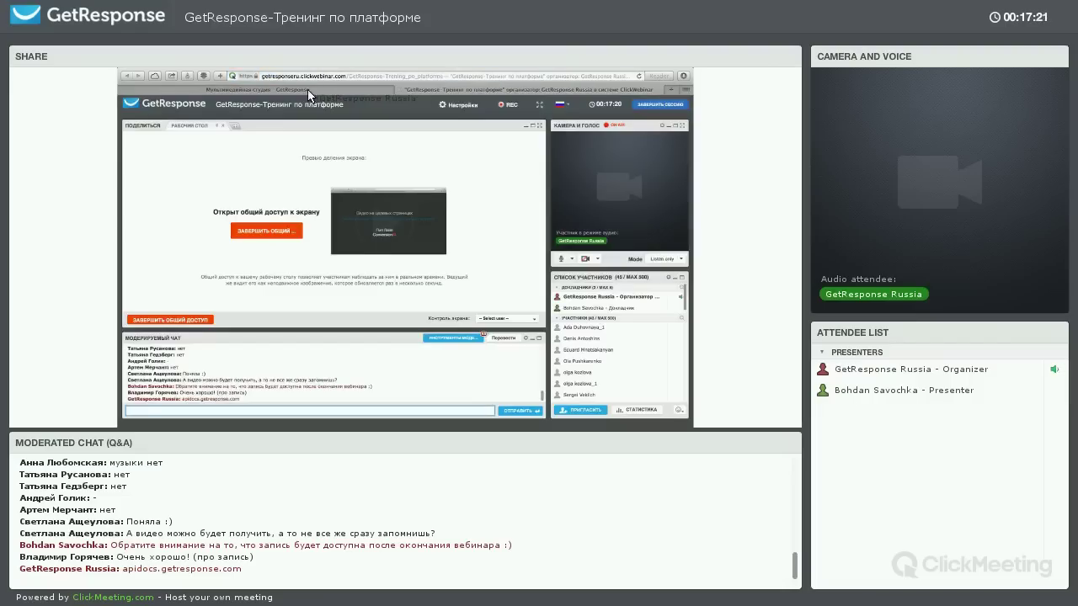
key(ctrl+shift+Tab)
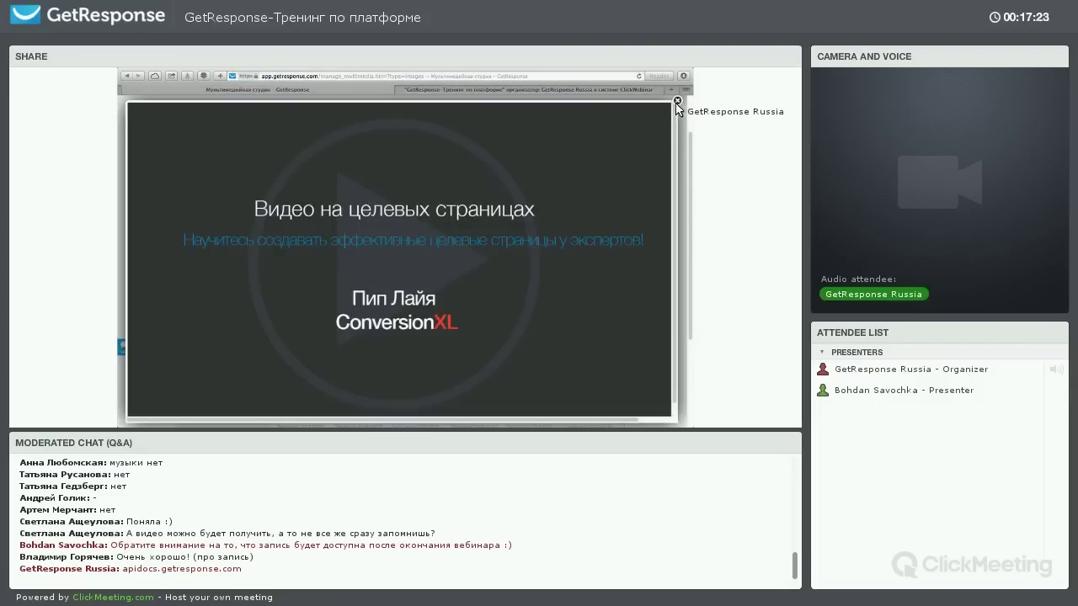
click(676, 100)
scroll(389, 198, up, 2)
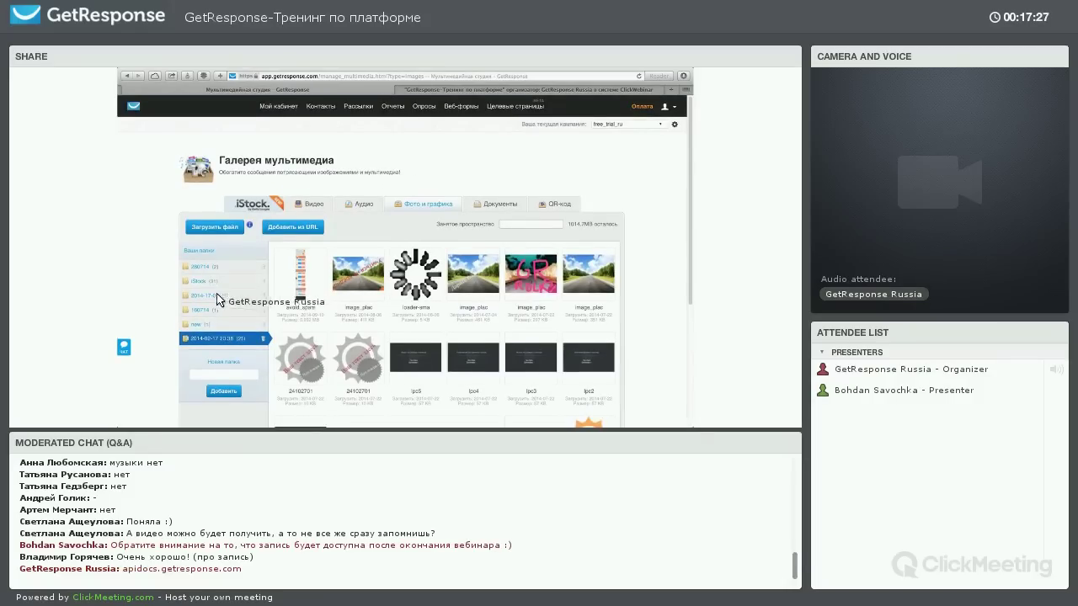
Open the Сведения об учетной записи page from the user menu in the header
click(225, 375)
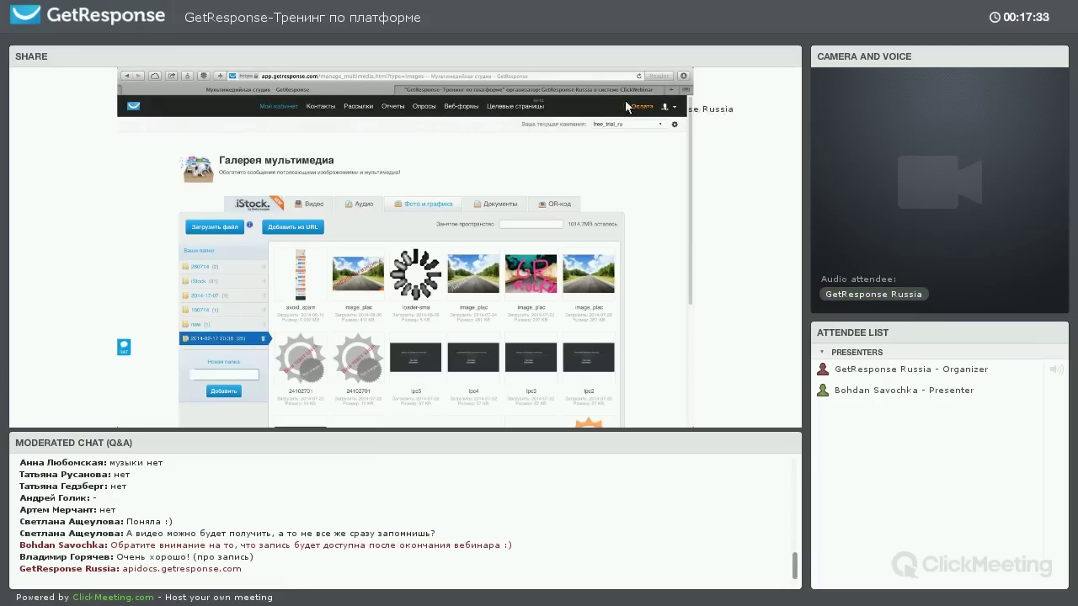
click(664, 107)
click(617, 150)
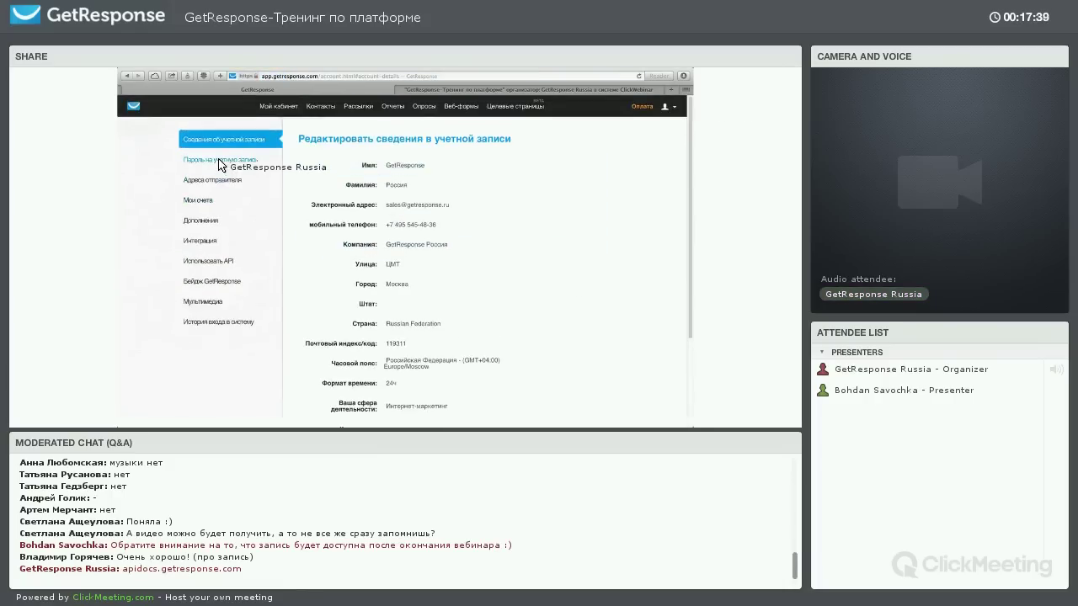
View the account password settings, then return to the Мой кабинет dashboard
click(219, 160)
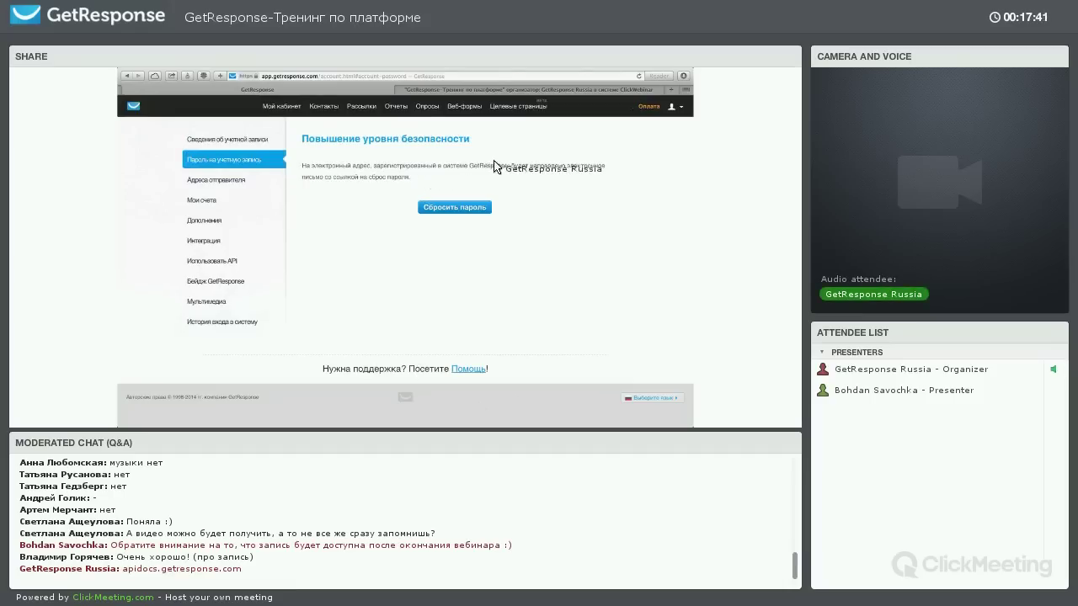
click(273, 108)
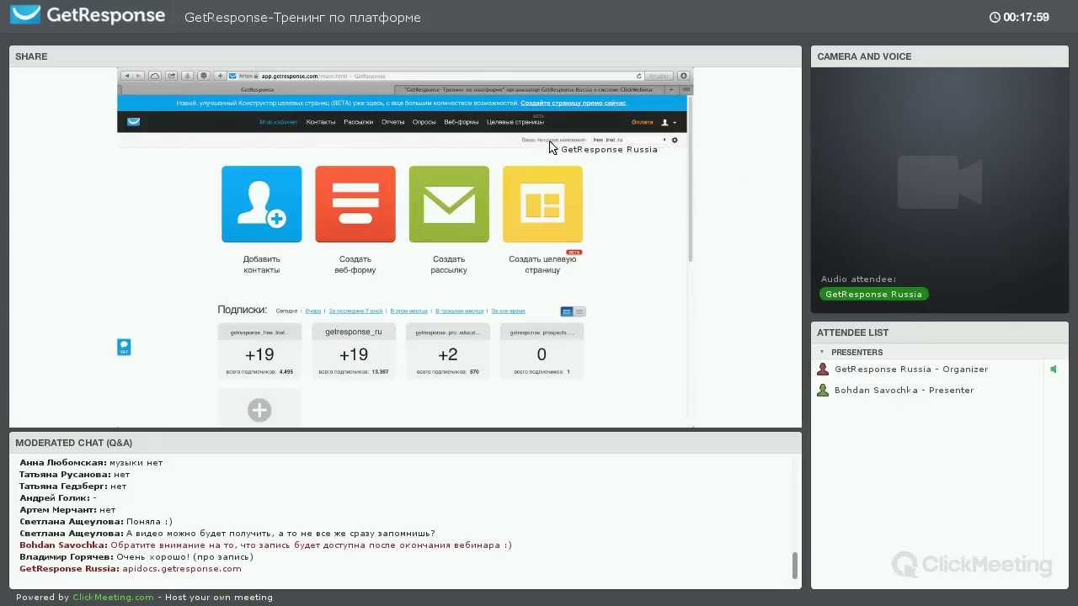
Browse the account's campaigns in the free_trial_ru selector dropdown, leaving it open
drag(522, 141, 569, 148)
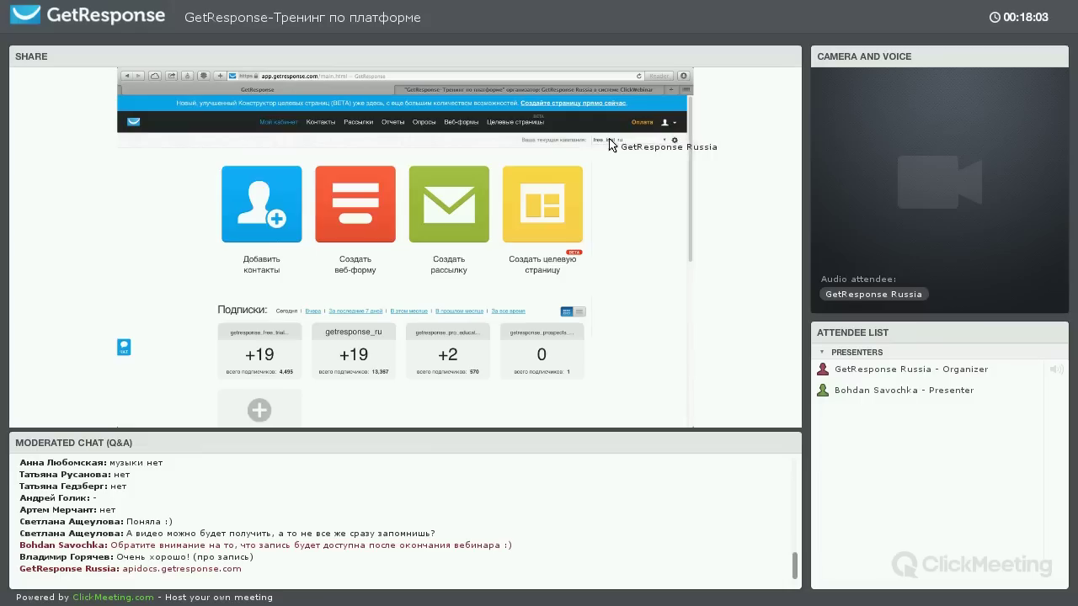
click(622, 140)
click(614, 145)
click(614, 147)
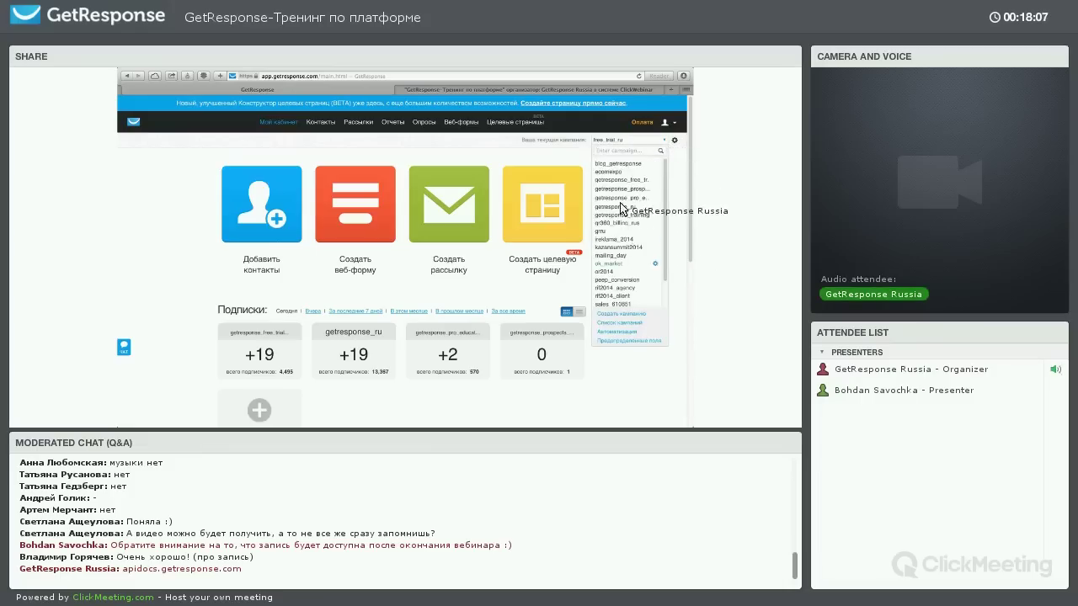
scroll(620, 194, down, 4)
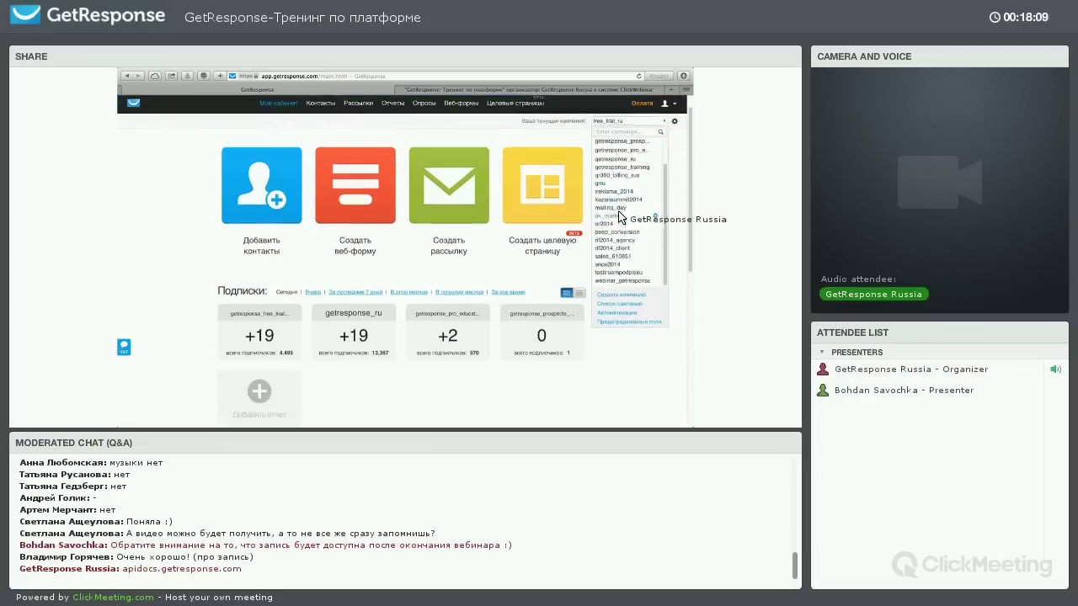
scroll(614, 194, up, 2)
click(555, 147)
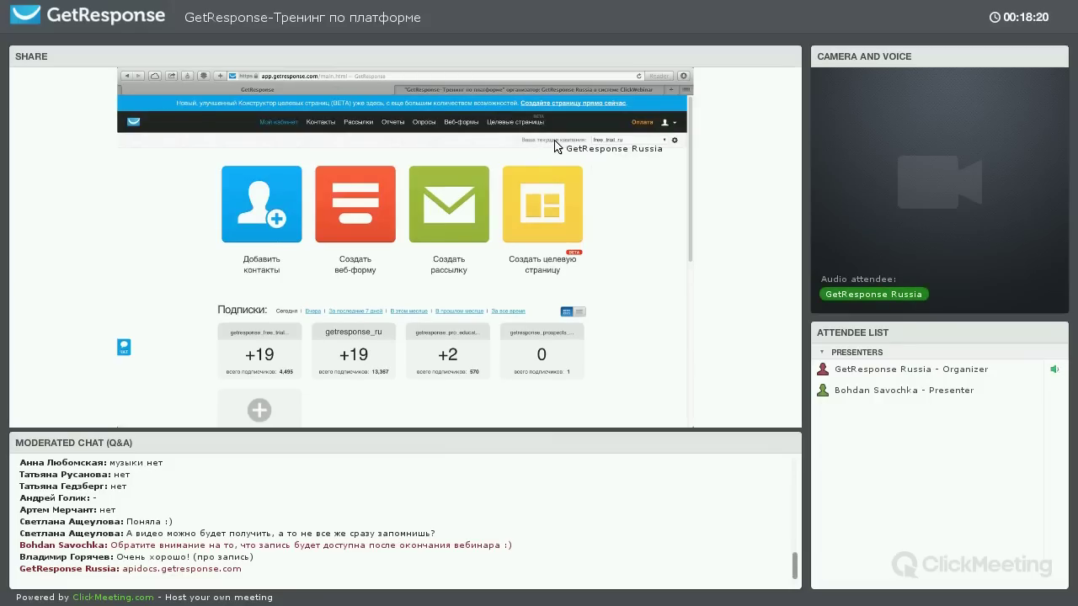
click(621, 141)
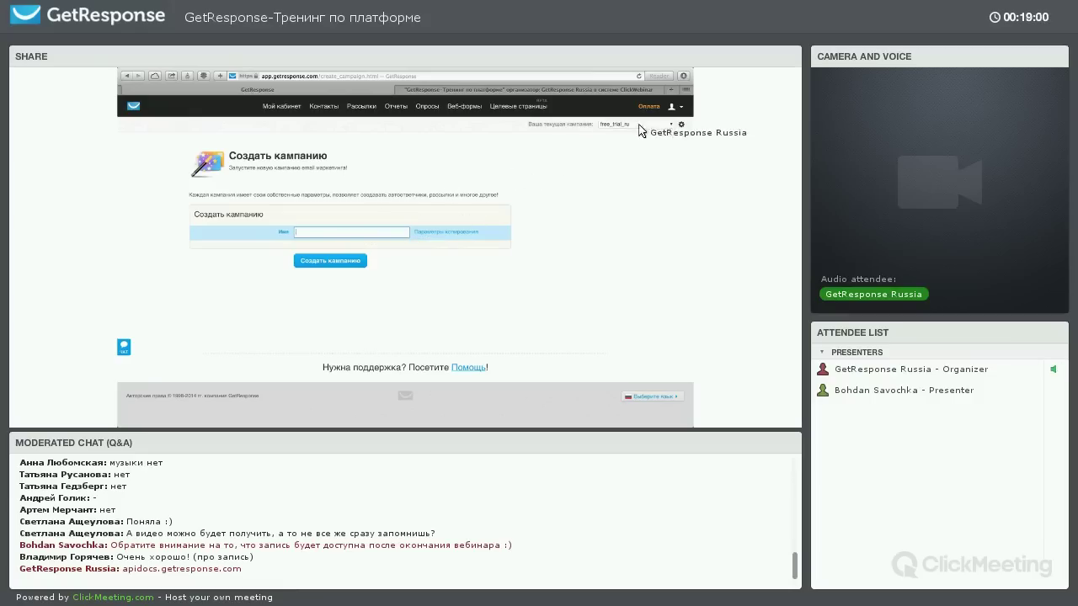
Reopen the campaign list from the Create campaign page's selector arrow
click(671, 124)
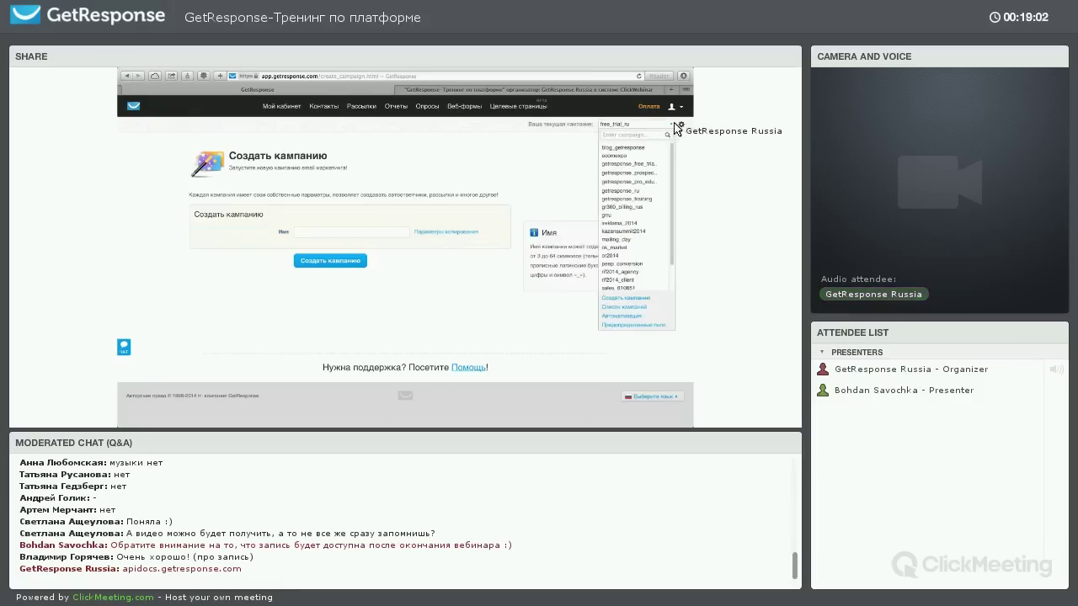
Open the free_trial_ru campaign's Общие settings with the gear icon
click(682, 125)
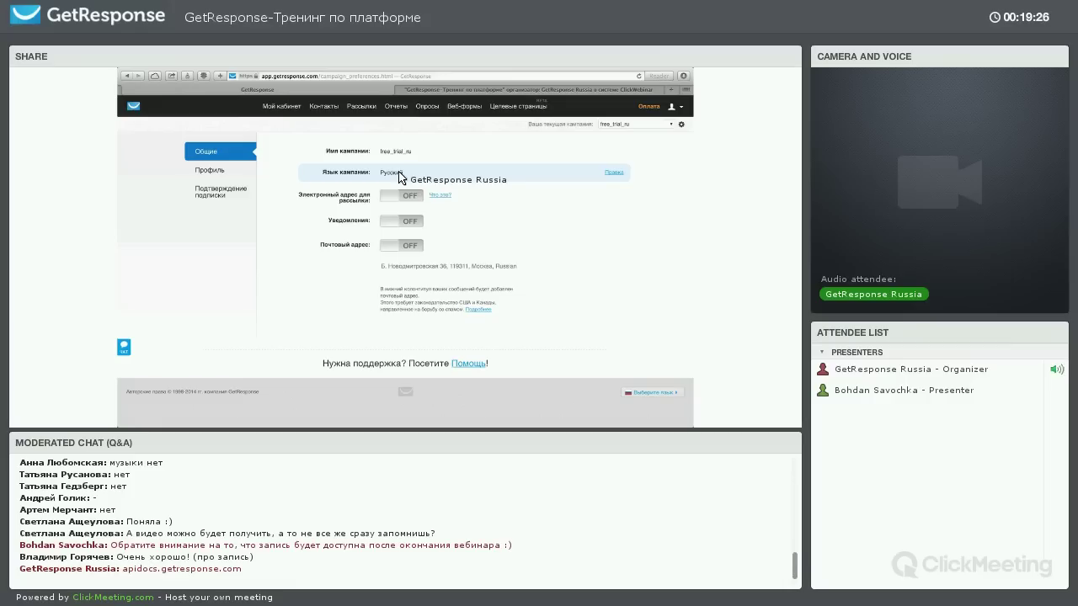
Switch the campaign's Электронный адрес toggle to ON
click(392, 197)
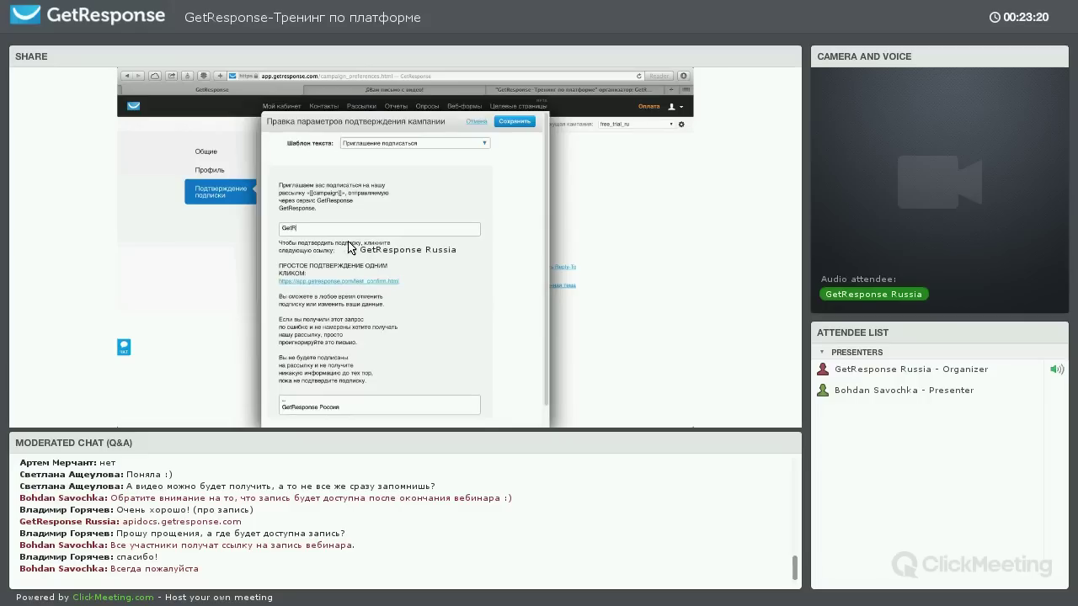
Save the confirmation message, preview its thank-you page in a new tab, and choose Настраиваемый URL
click(514, 121)
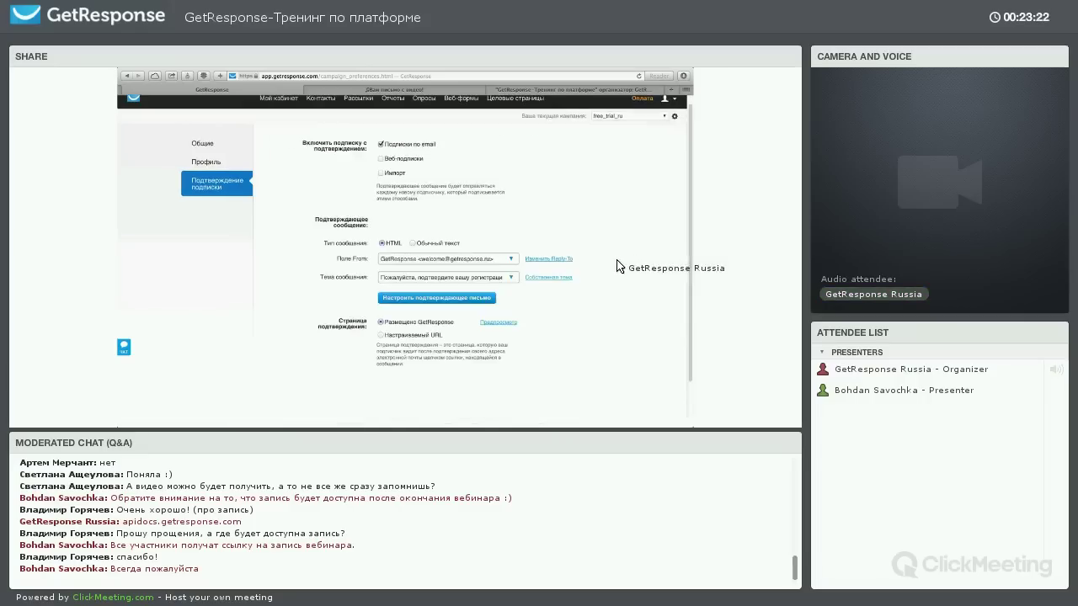
right_click(495, 331)
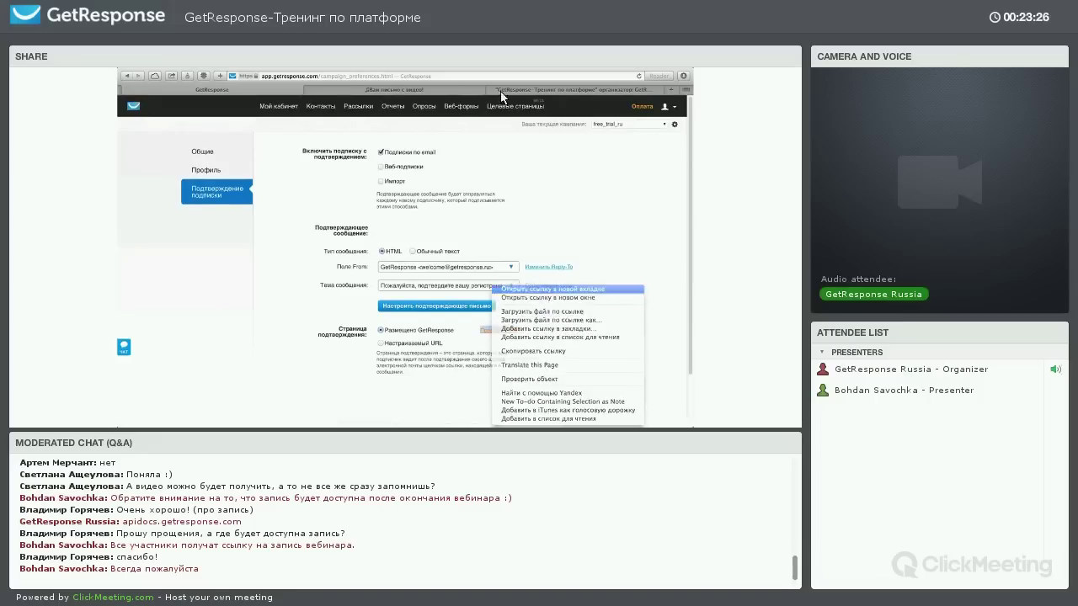
click(466, 91)
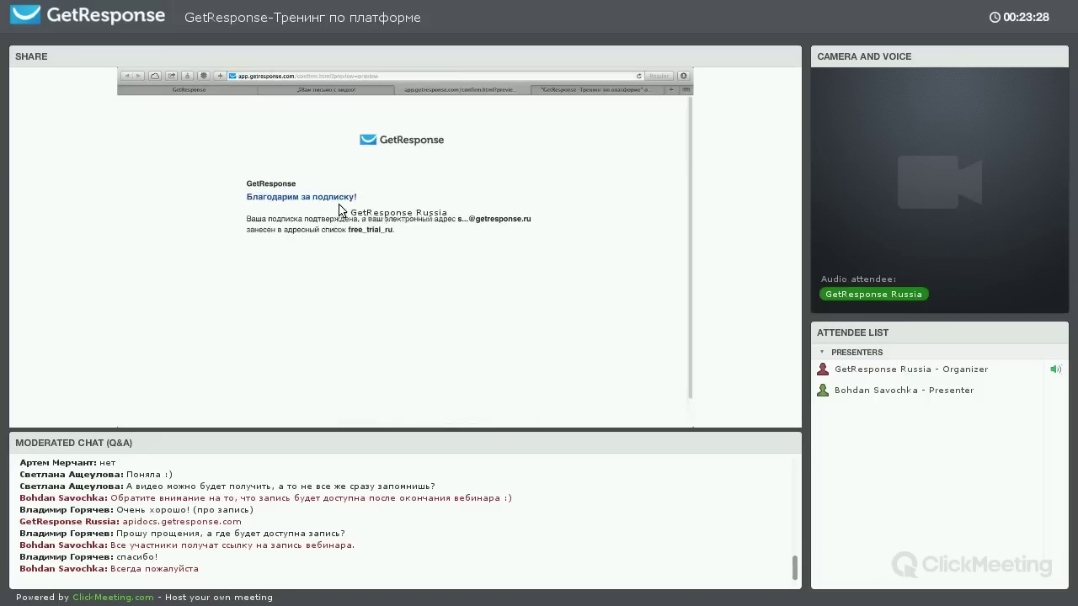
click(187, 90)
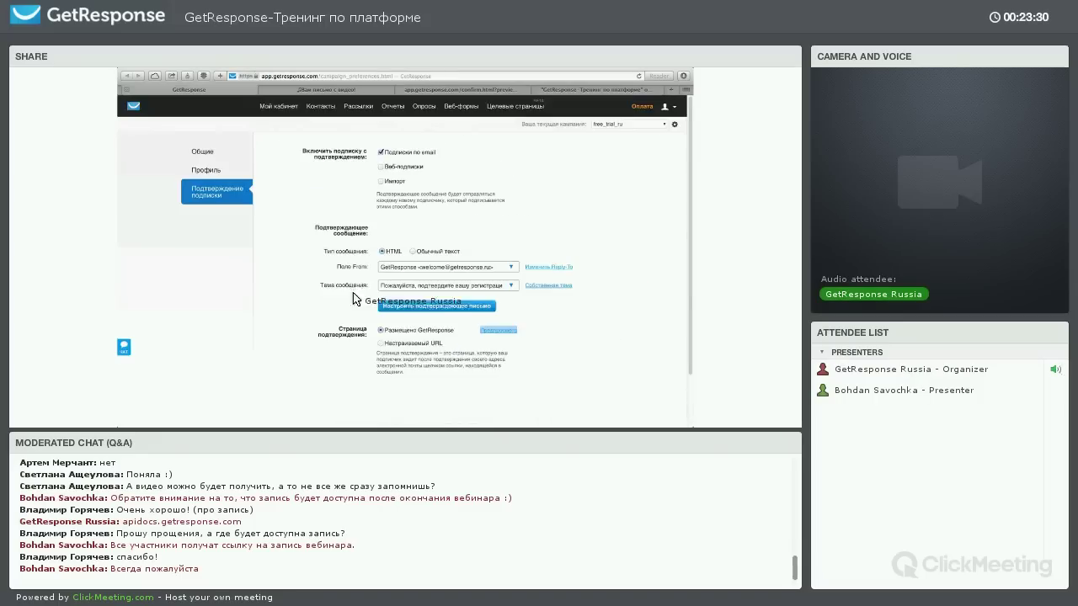
click(381, 344)
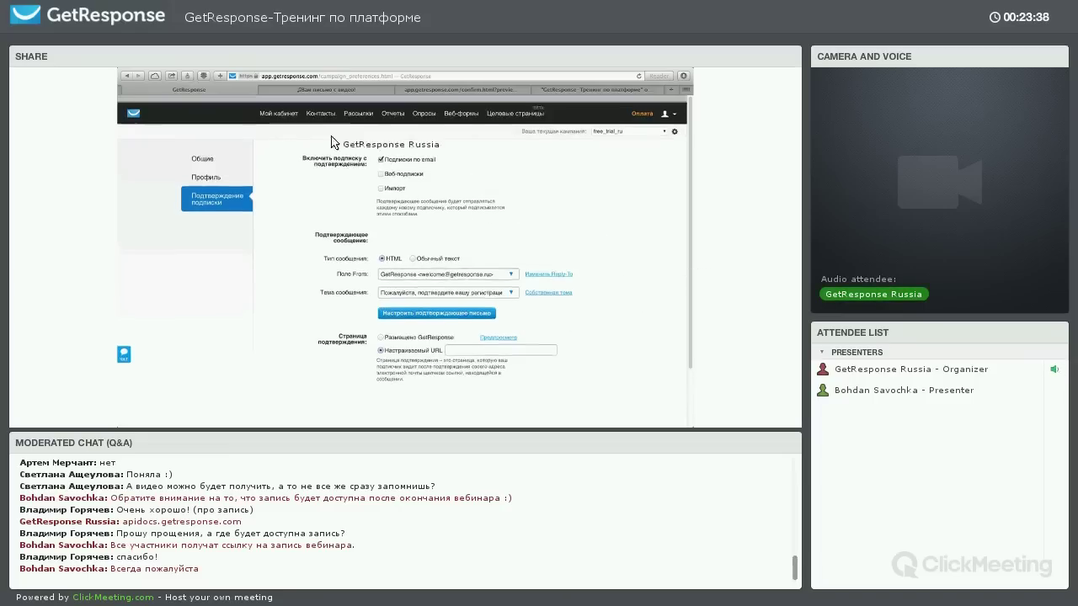
Open Список кампаний showing free_trial_ru, blog_getresponse and getresponse_ru with their IDs
click(628, 124)
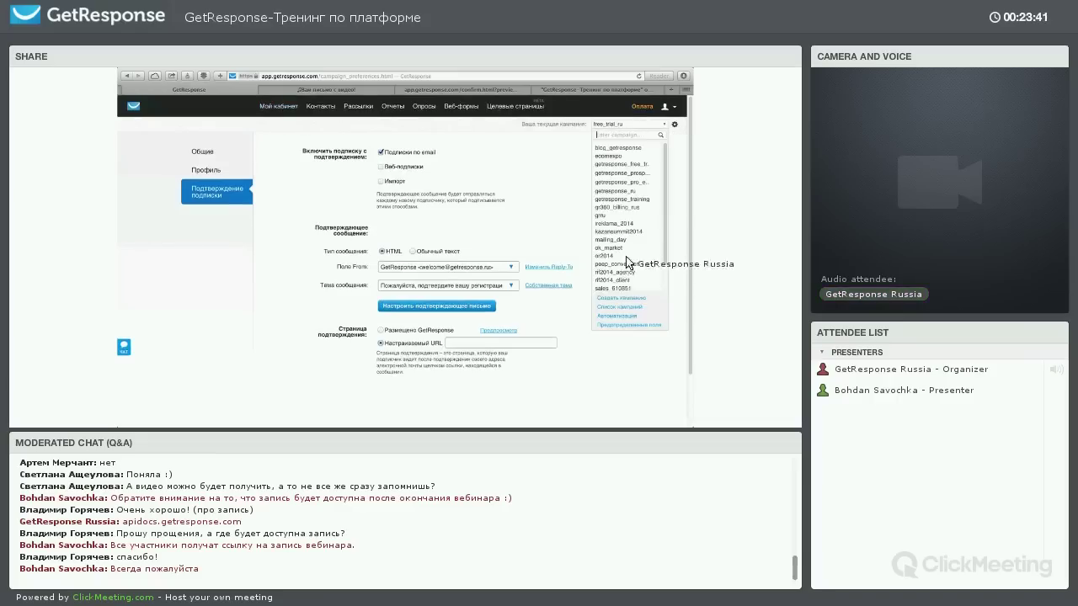
click(620, 308)
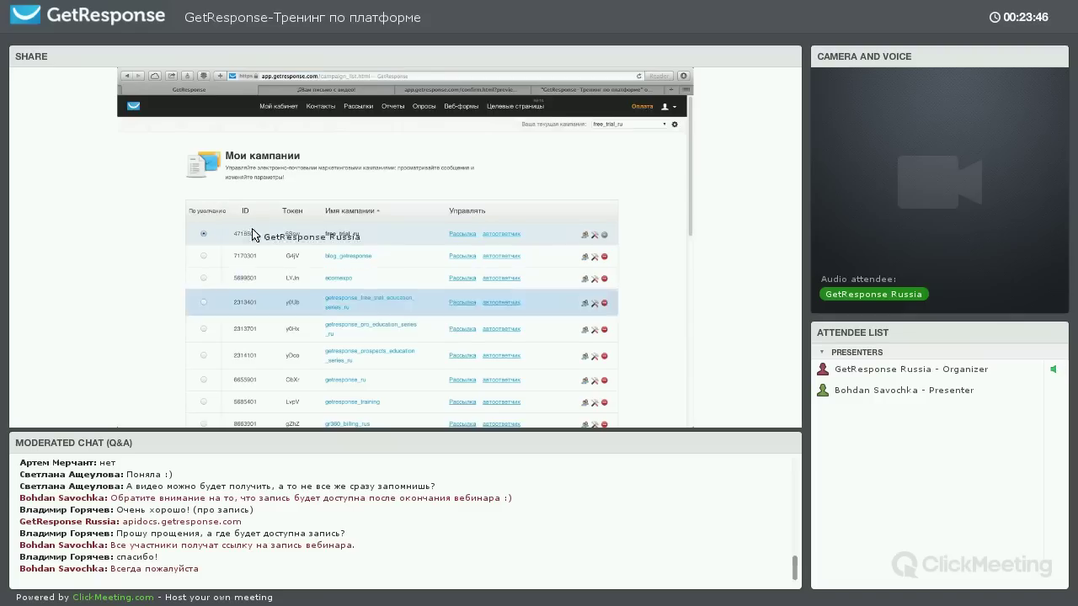
scroll(252, 234, down, 1)
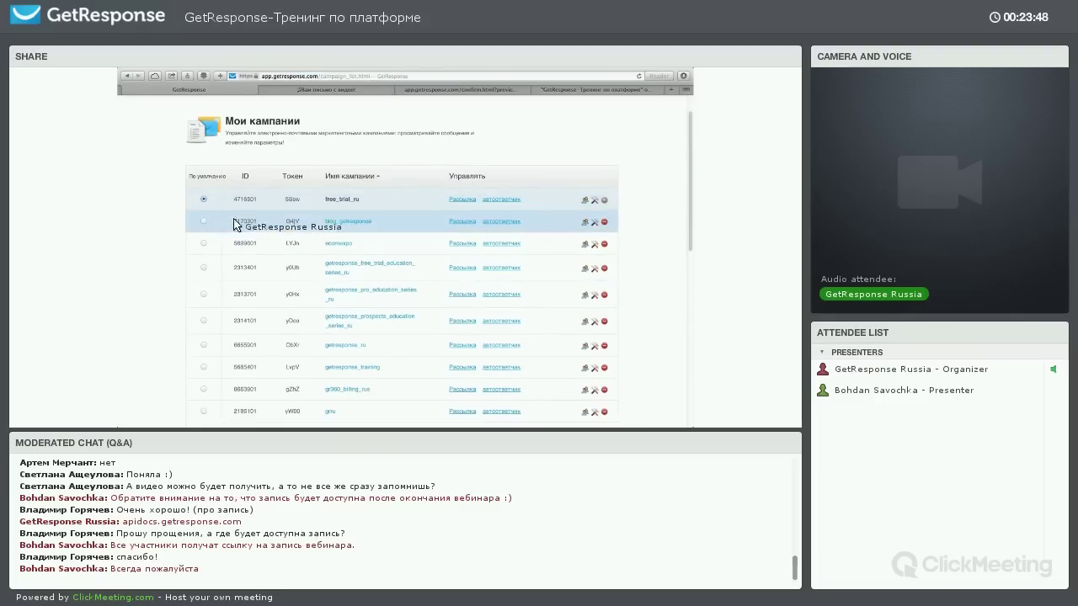
scroll(236, 224, up, 1)
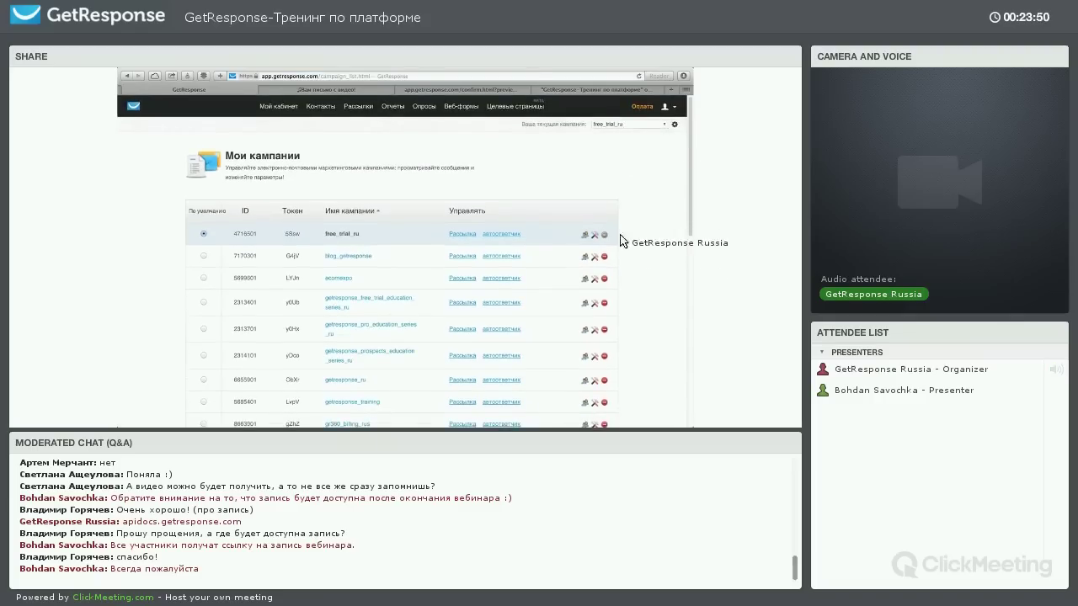
Open the campaign's Автоматизация rules page and look through its contents
click(621, 317)
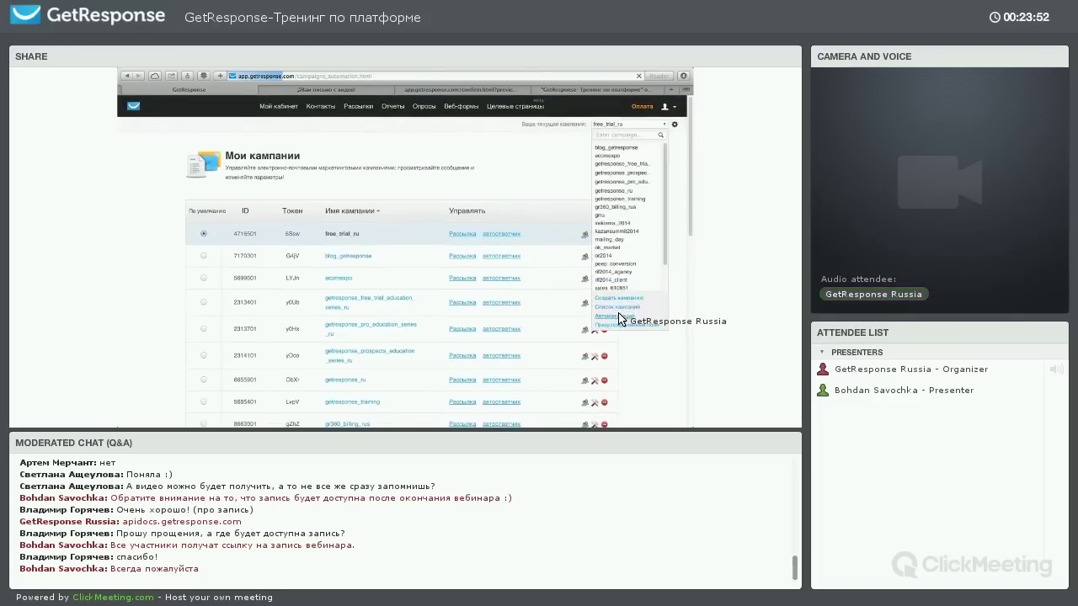
scroll(481, 211, down, 1)
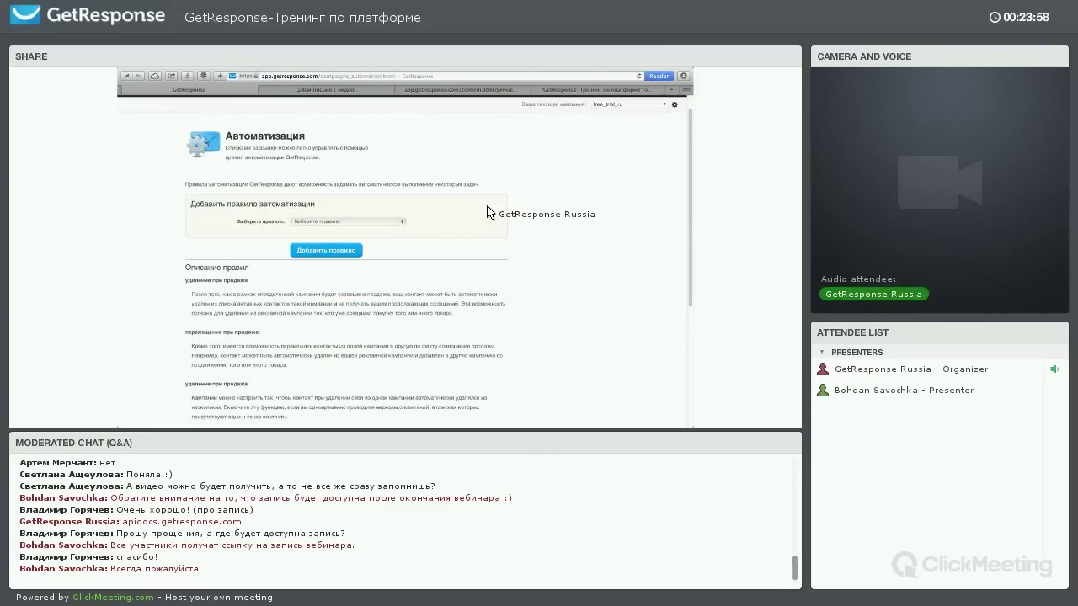
scroll(306, 284, down, 2)
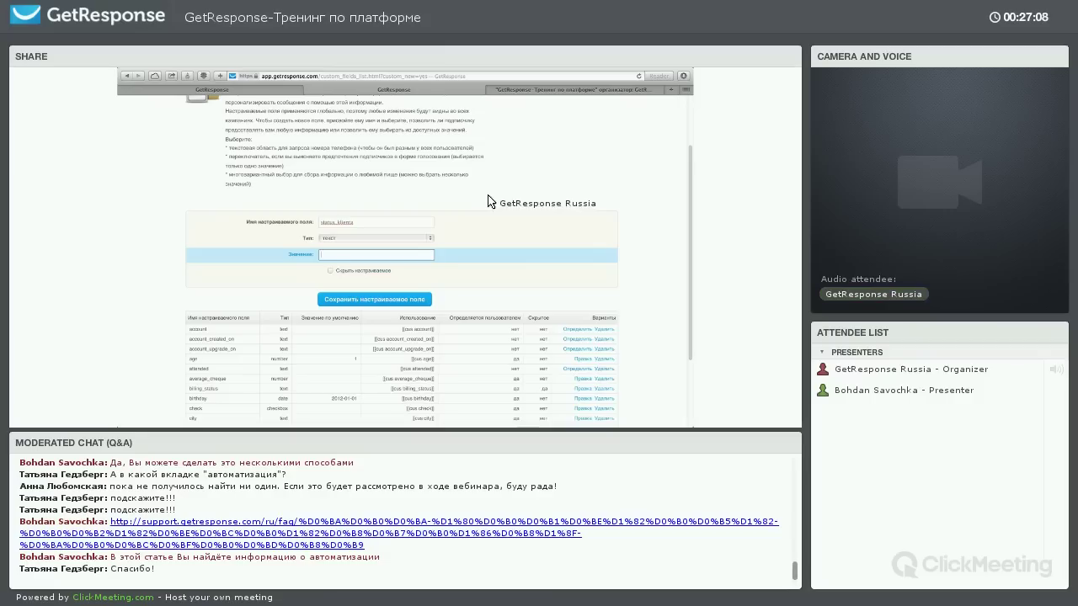
Mark the draft field hidden, enter a test default value and switch its type to число
click(331, 272)
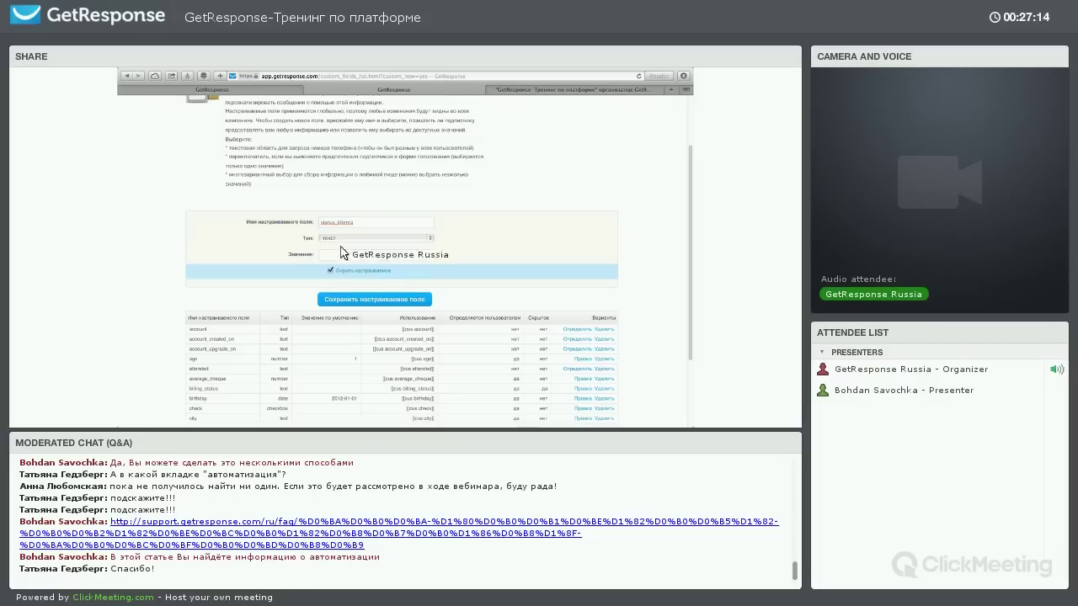
click(339, 224)
click(362, 256)
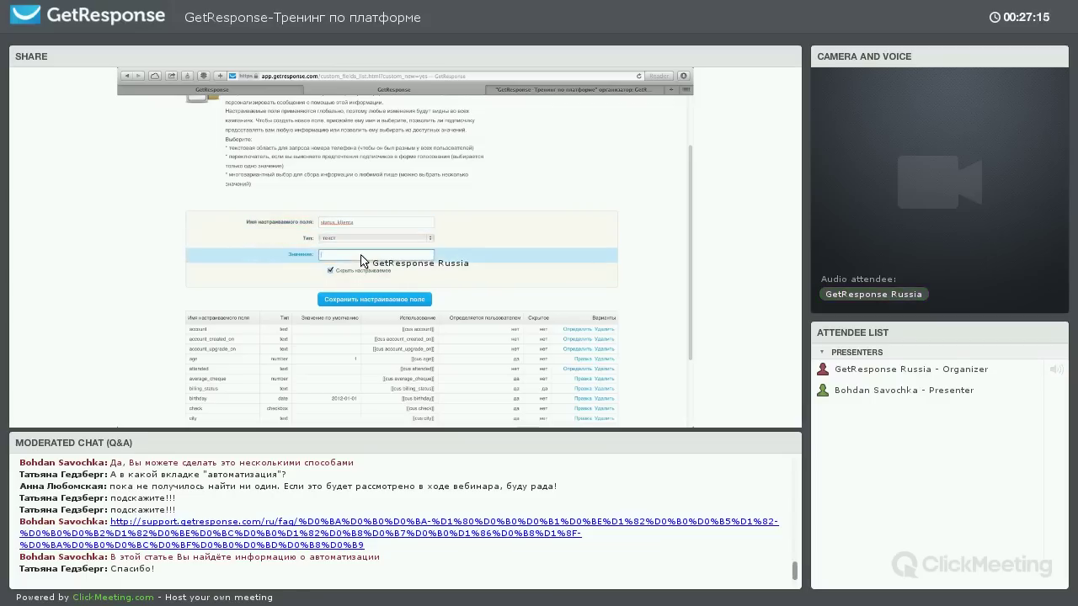
text(sdsdfasdkd6690)
click(370, 239)
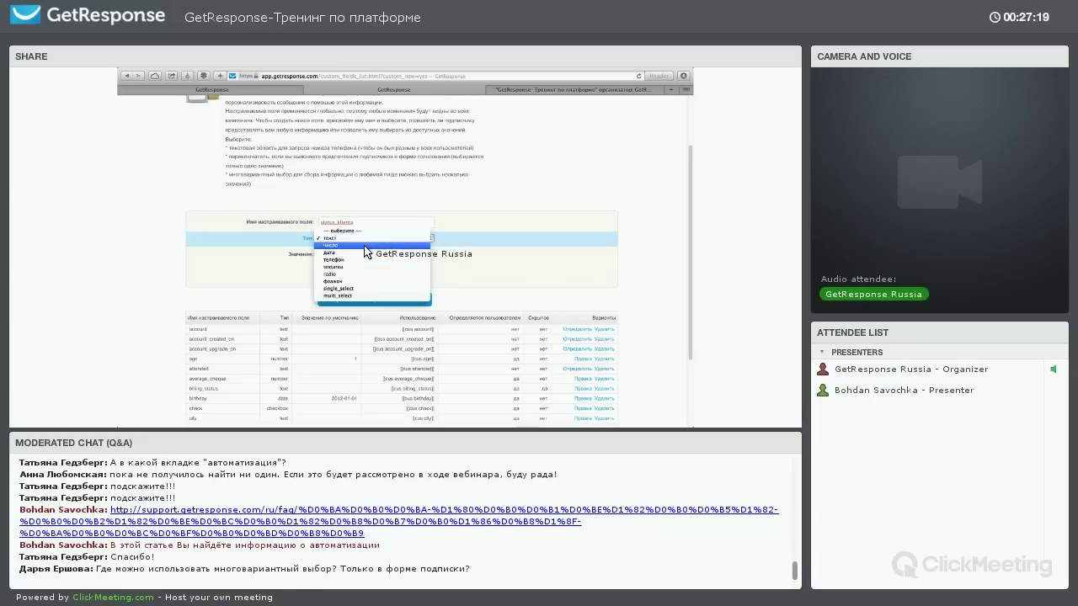
click(330, 245)
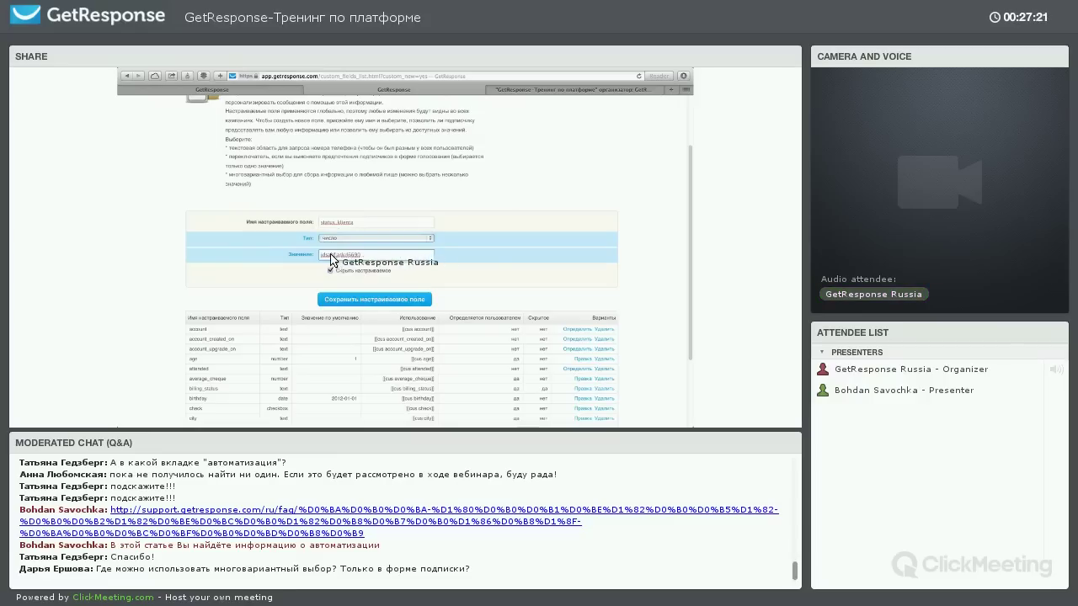
double_click(349, 256)
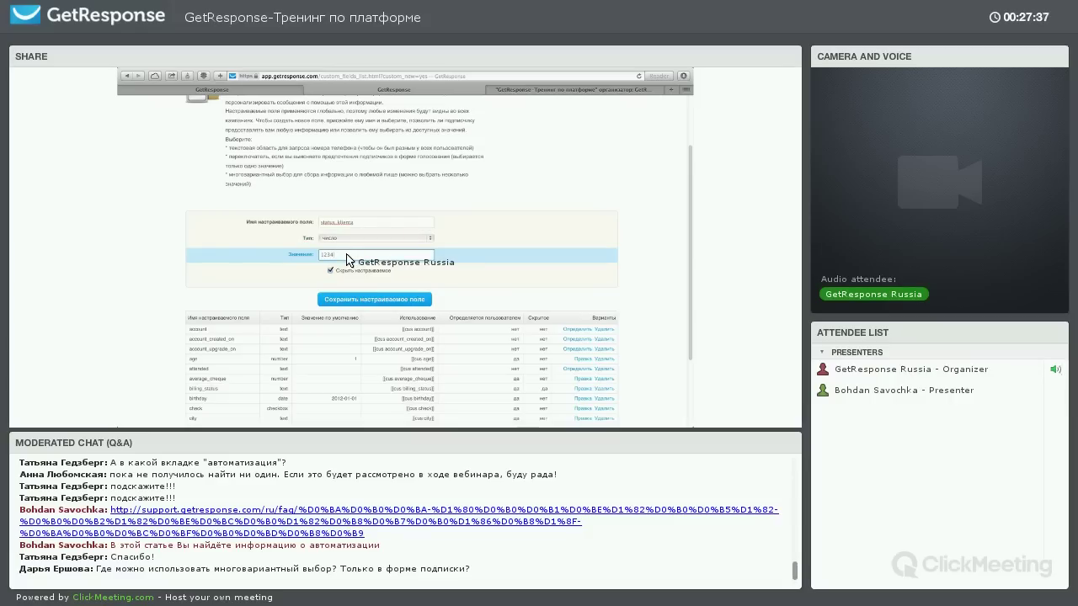
Change the field type to дата, try default date 1989-01-28 and hidden, then erase the date
click(370, 239)
click(349, 261)
key(Tab)
click(325, 264)
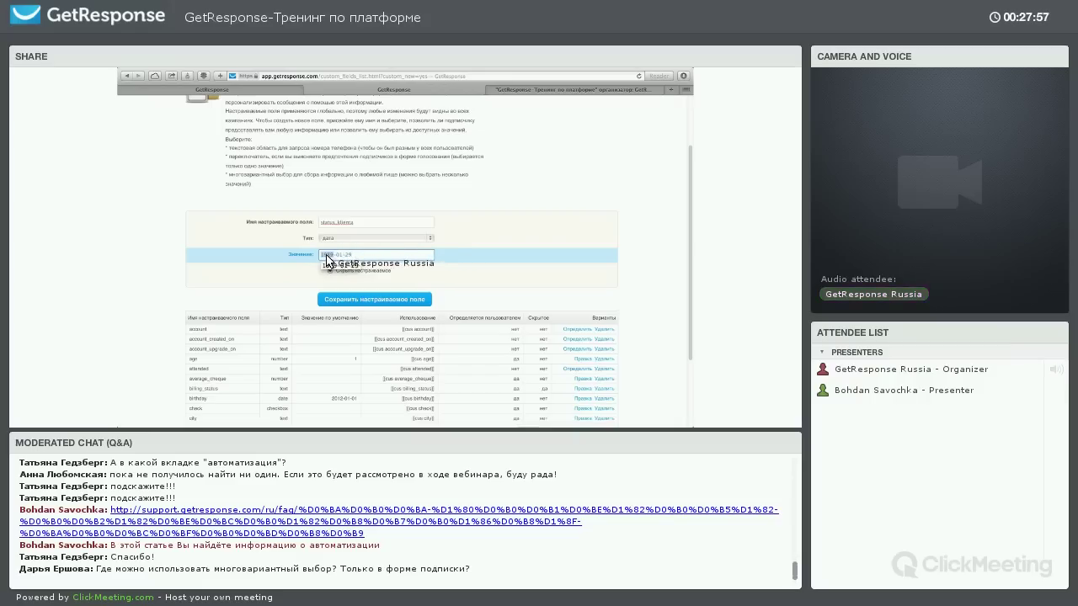
click(341, 256)
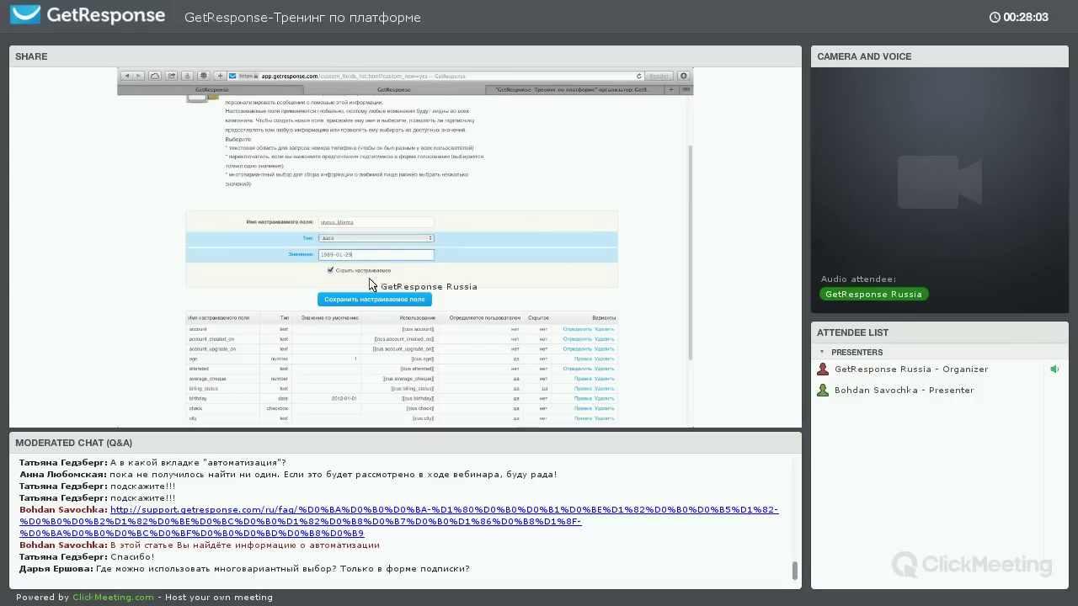
click(331, 270)
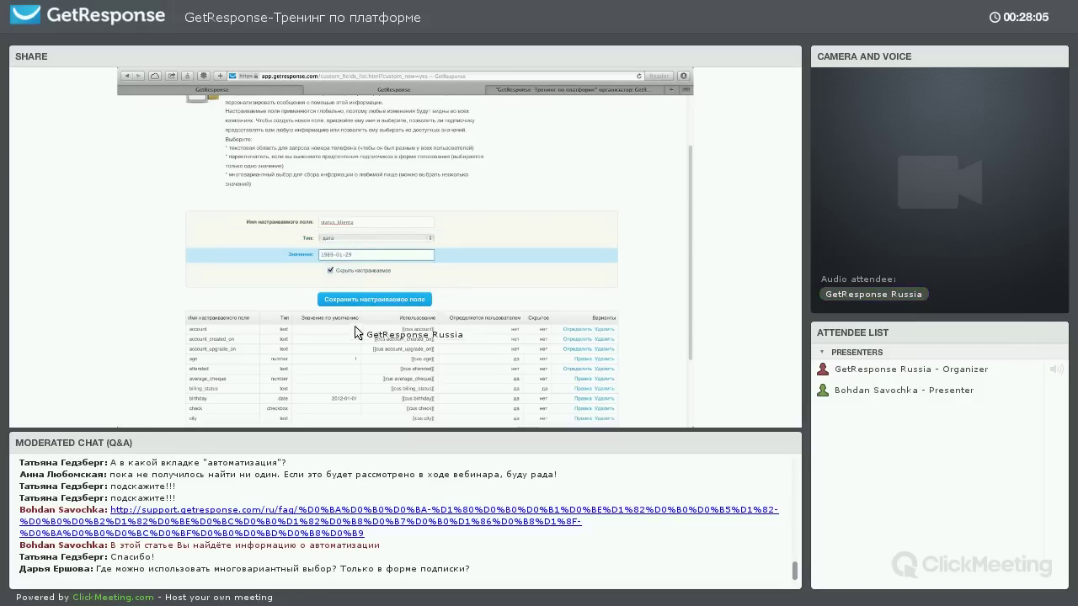
scroll(354, 362, down, 2)
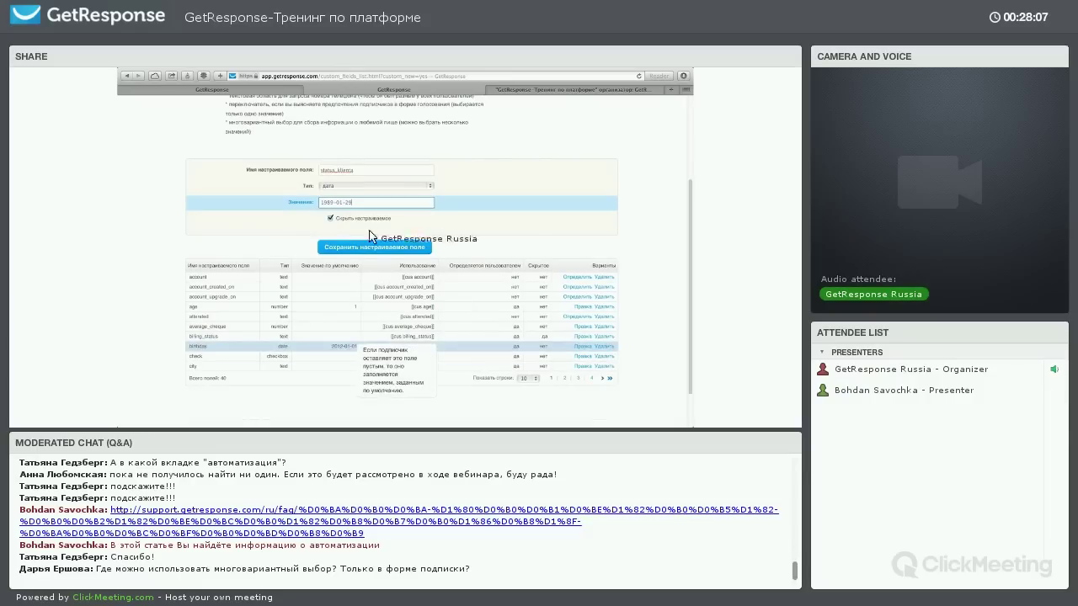
click(410, 203)
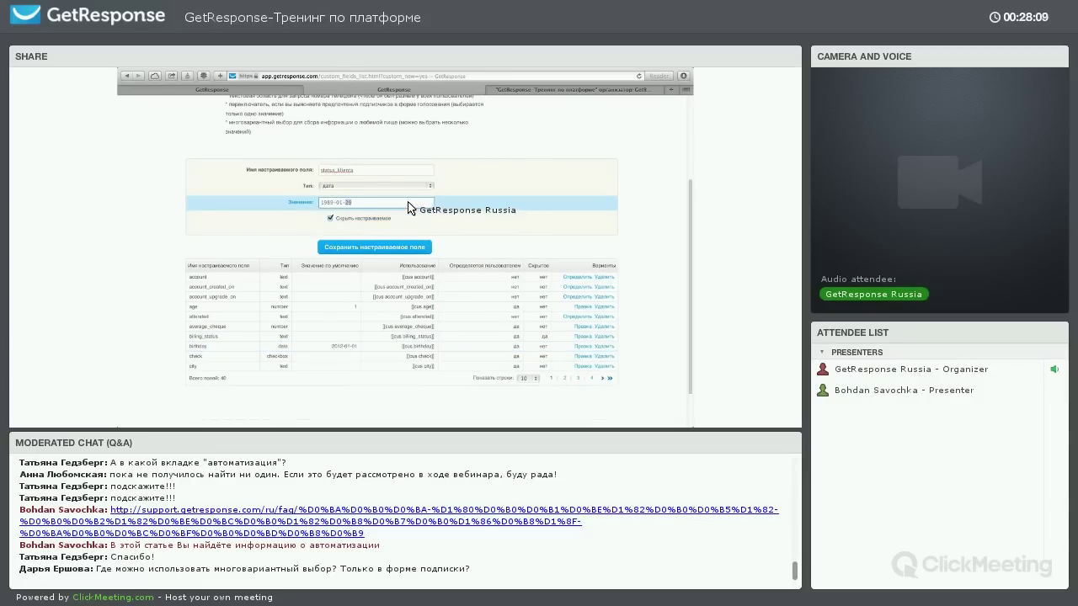
key(BackSpace)
key(BackSpace)
key(BackSpace)
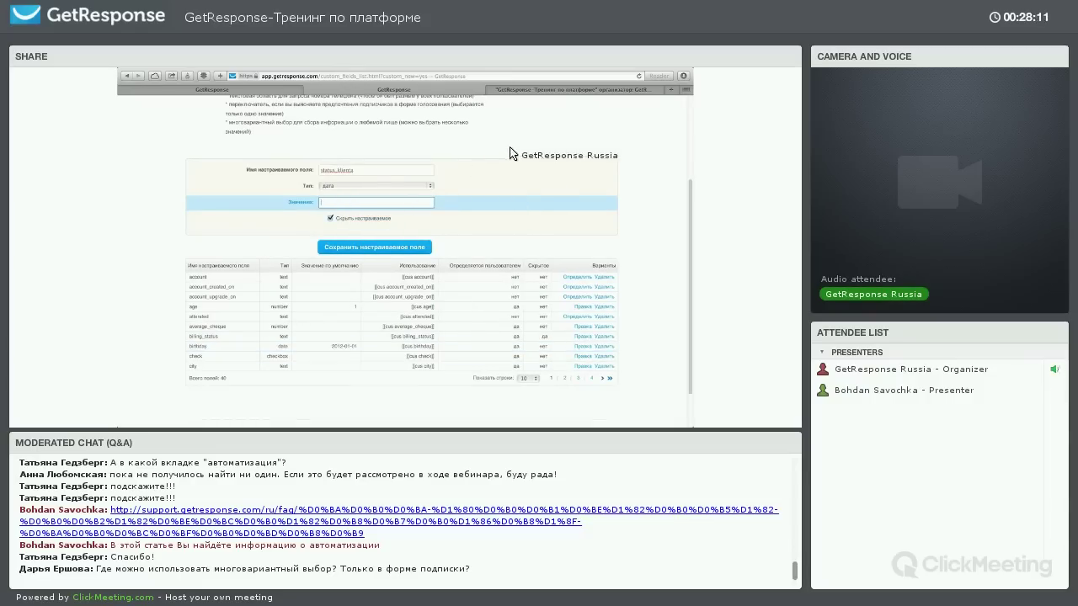
Show the custom fields list with 100 rows per page
scroll(424, 254, up, 1)
scroll(471, 261, up, 4)
scroll(530, 272, down, 6)
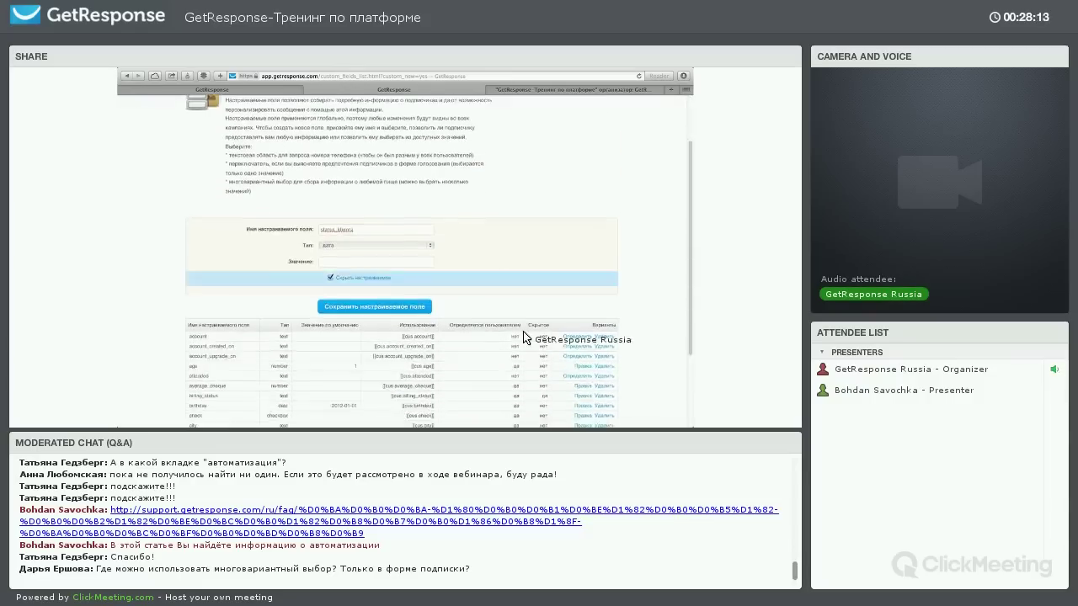
click(526, 330)
click(525, 351)
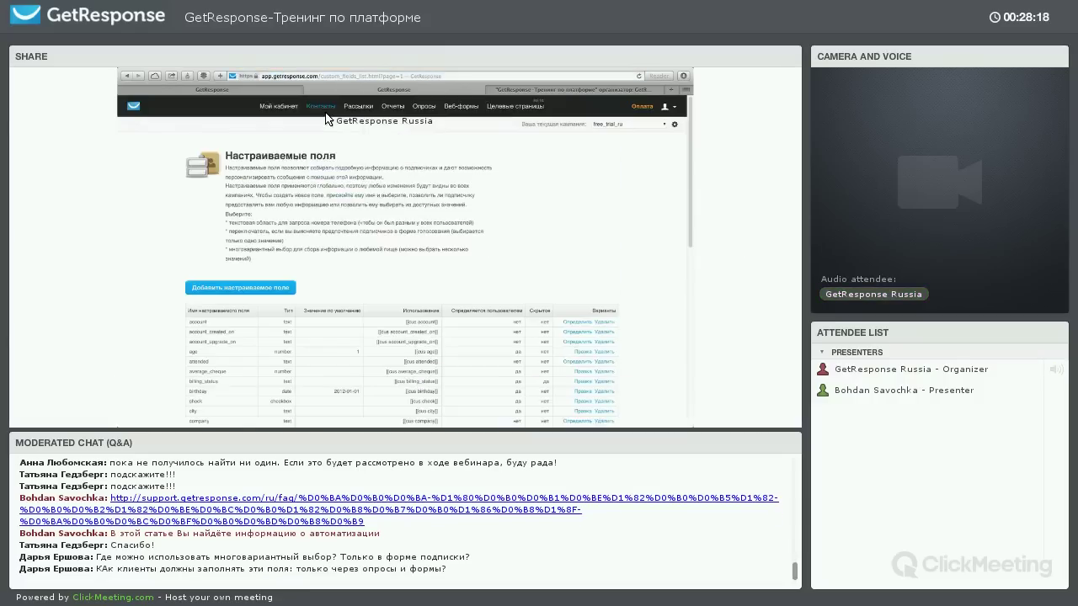
Open the manual Add contacts form and add an account_created_on custom field row
mouse_move(325, 115)
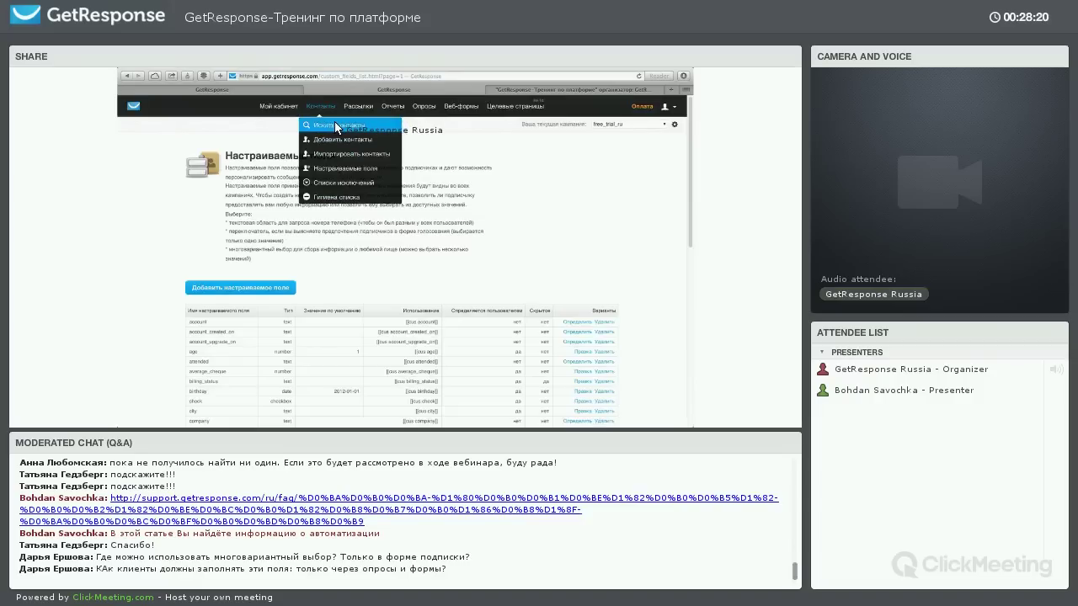
click(323, 106)
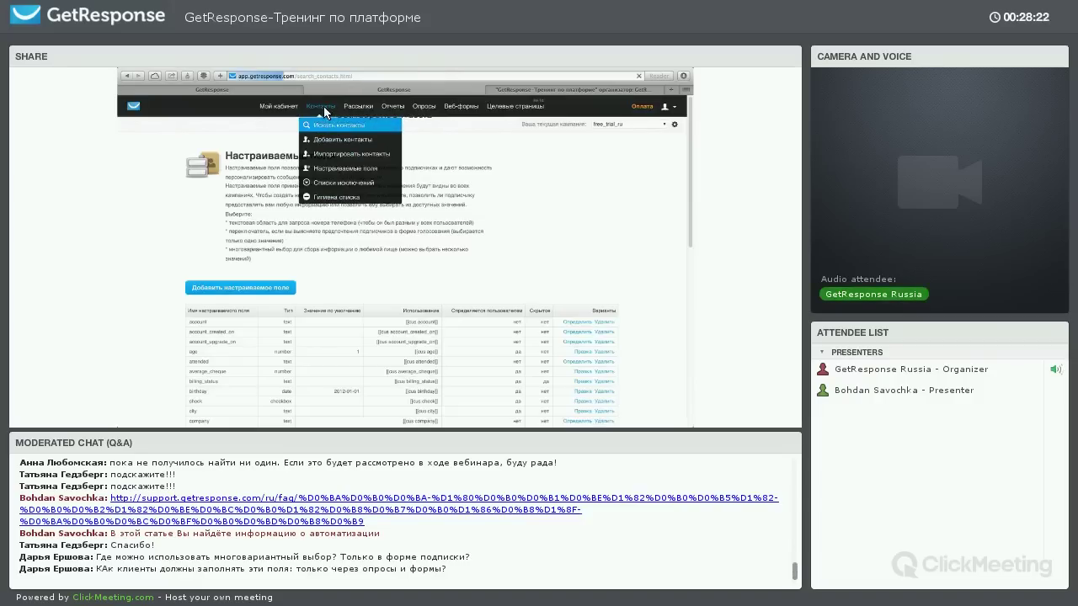
click(345, 139)
scroll(388, 262, down, 1)
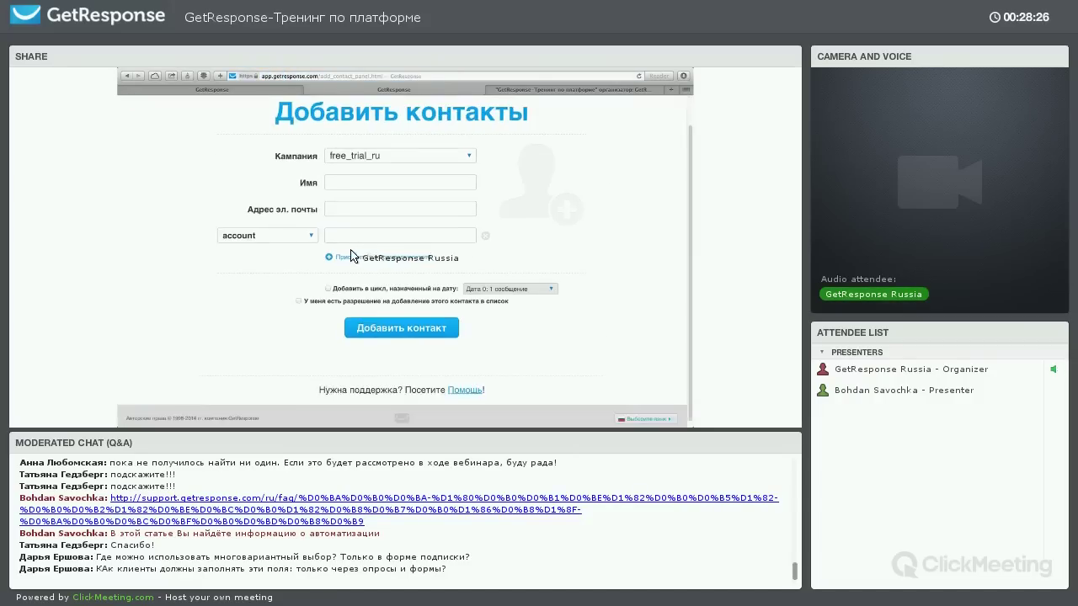
click(330, 257)
click(310, 261)
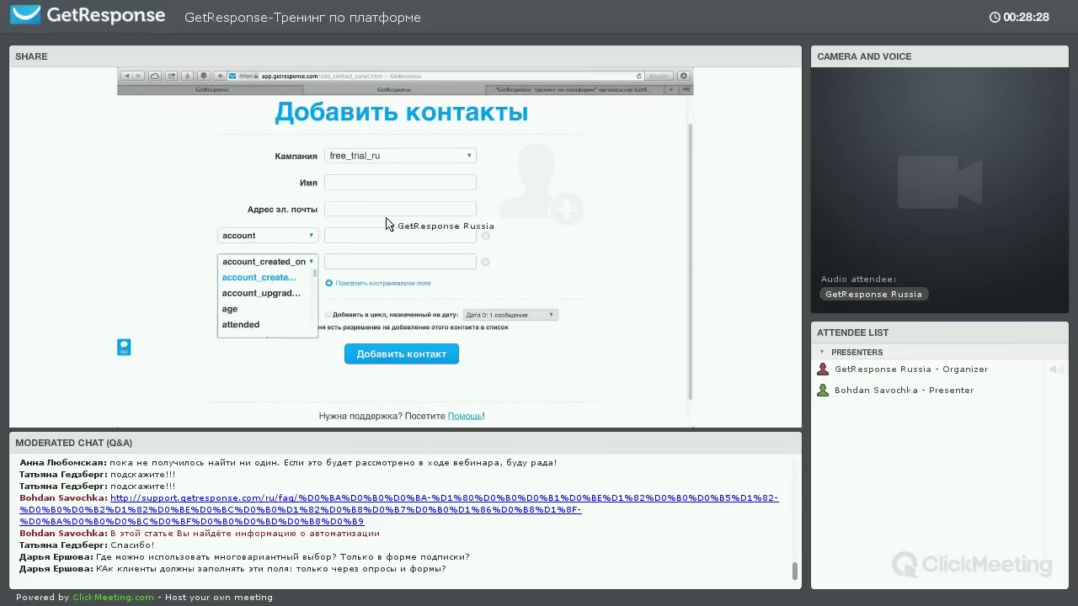
Try the autoresponder cycle, cycle day and permission checkboxes, then bring up the Контакты menu
click(327, 314)
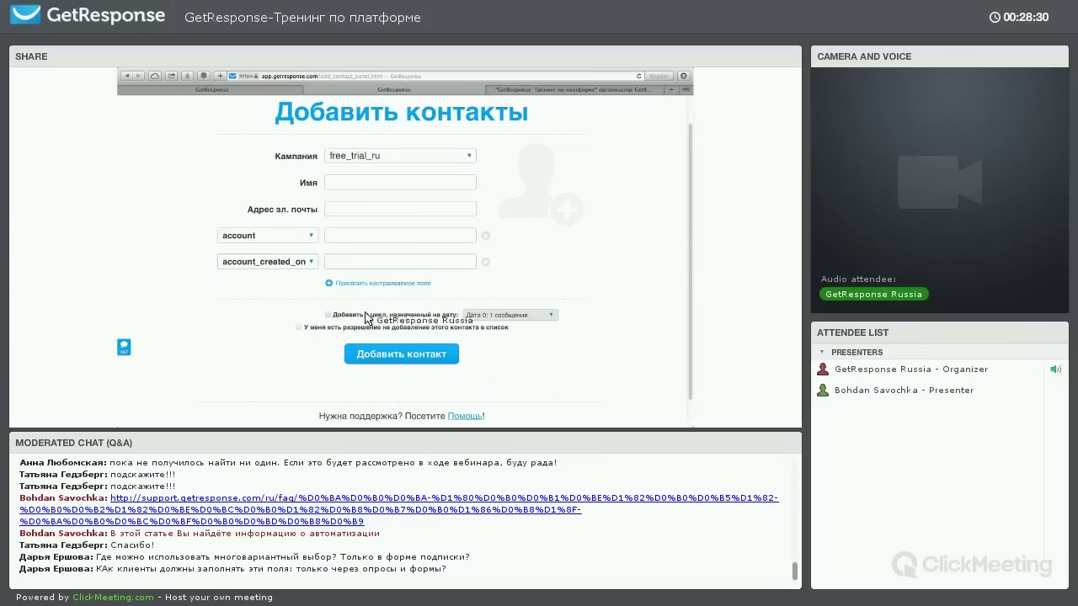
click(509, 314)
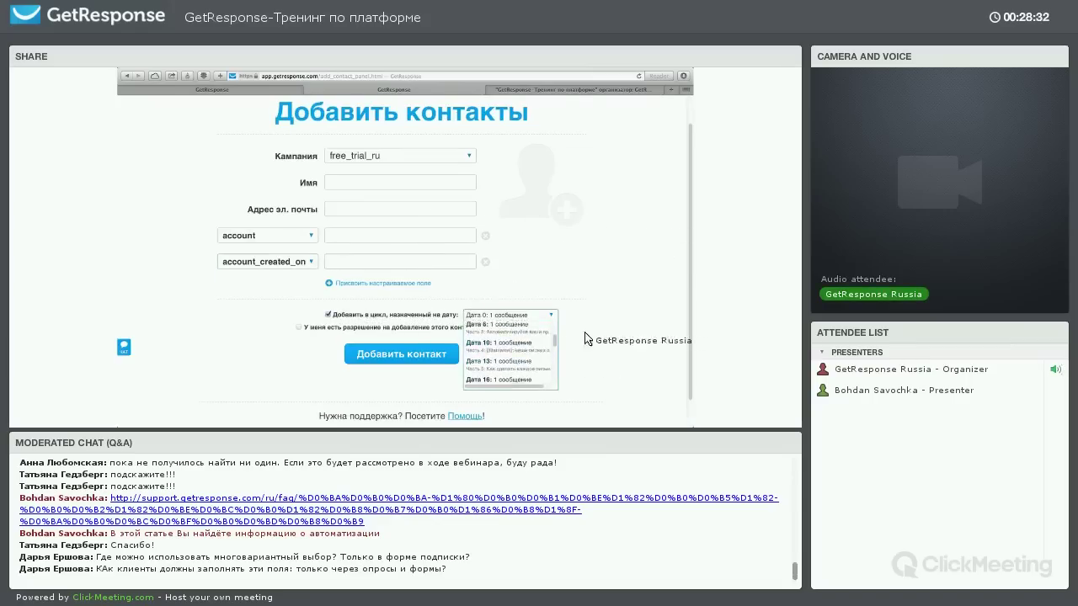
click(505, 315)
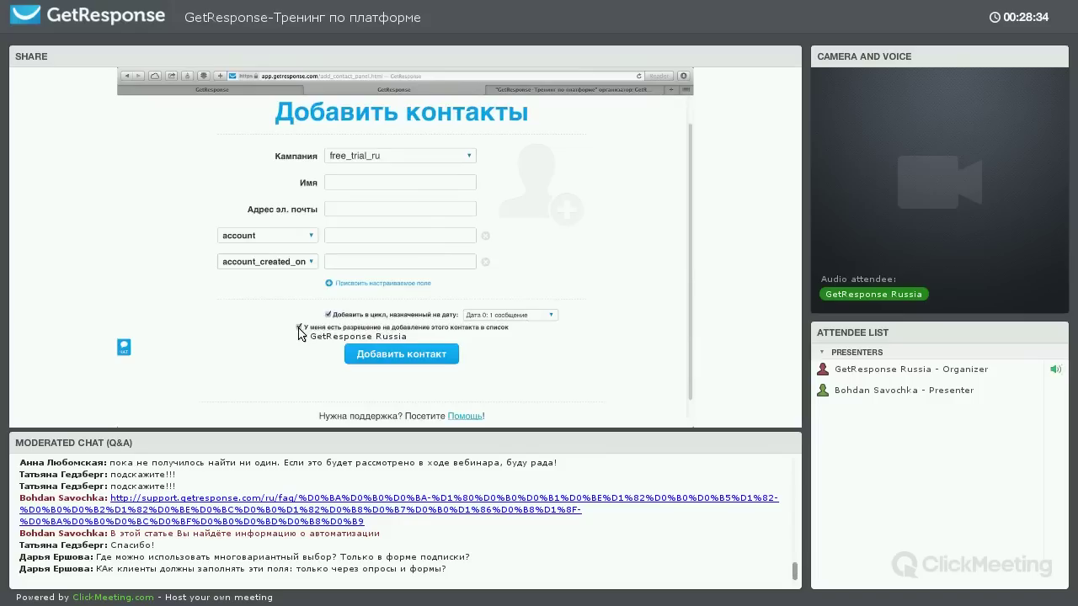
click(299, 327)
click(327, 314)
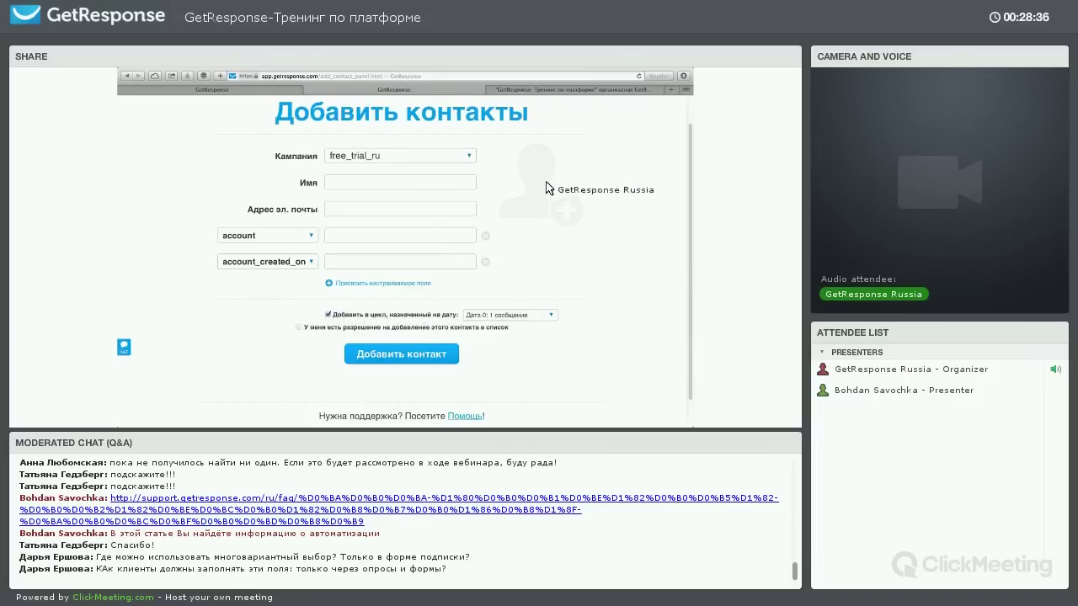
scroll(376, 160, up, 2)
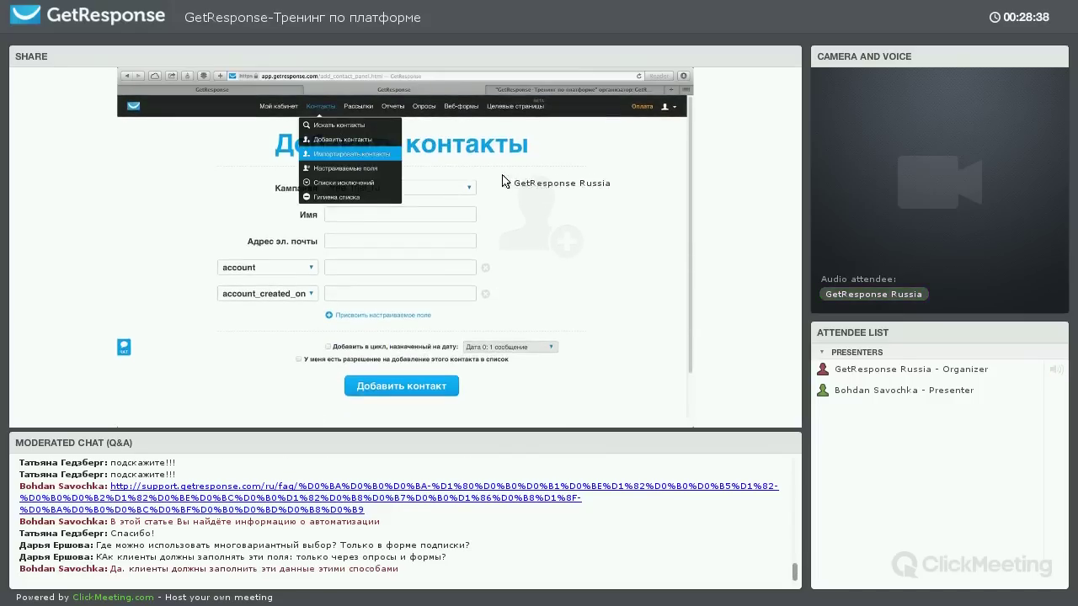
double_click(497, 148)
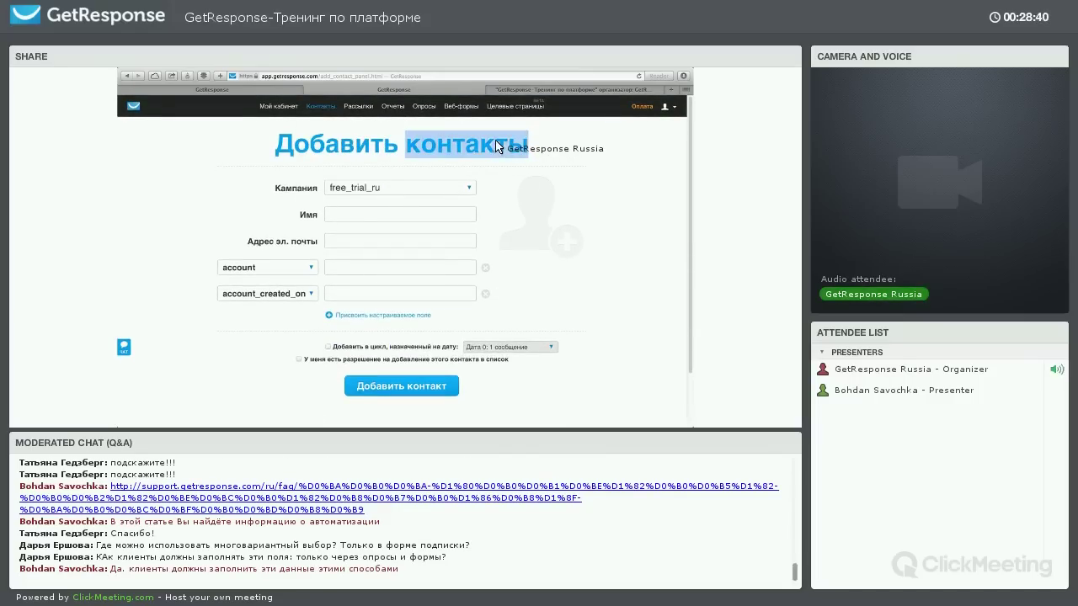
click(471, 144)
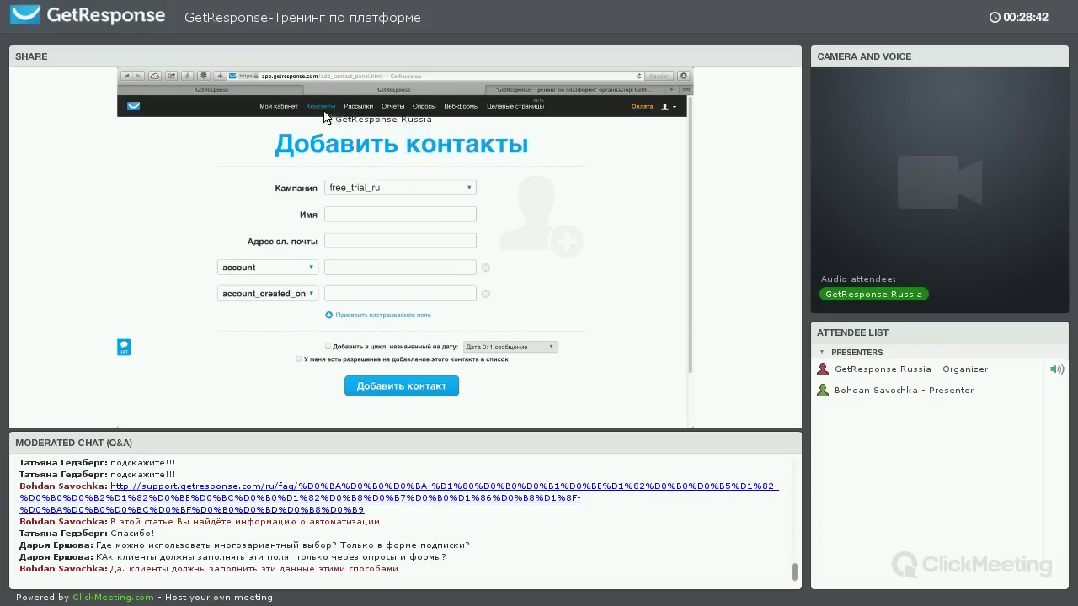
mouse_move(321, 107)
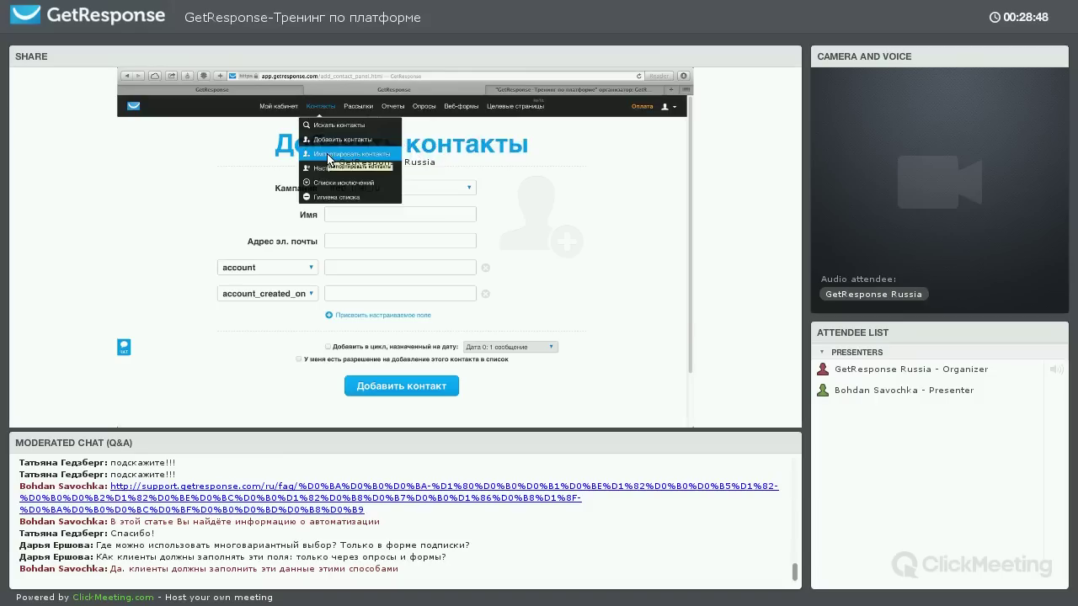
Open Импортировать контакты, look at the Другая служба option, then choose Загрузить файл
click(329, 154)
click(379, 312)
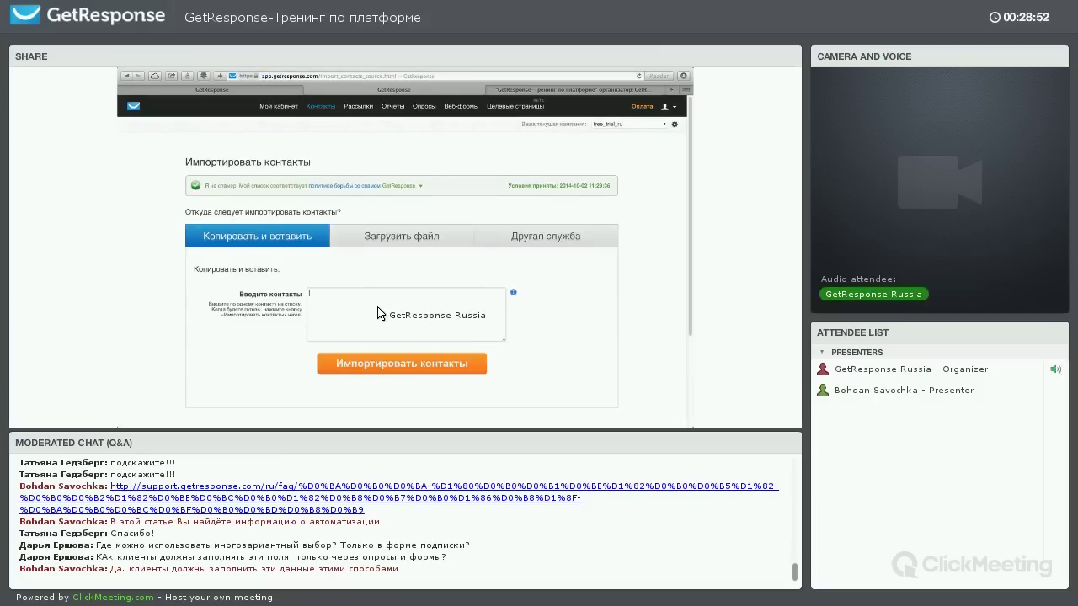
click(480, 243)
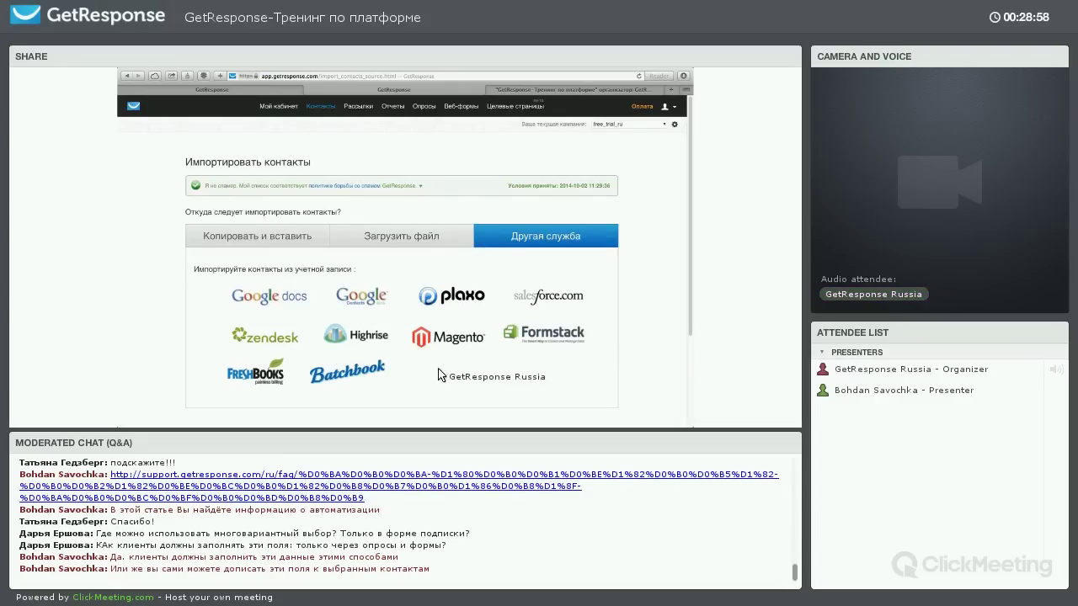
click(392, 236)
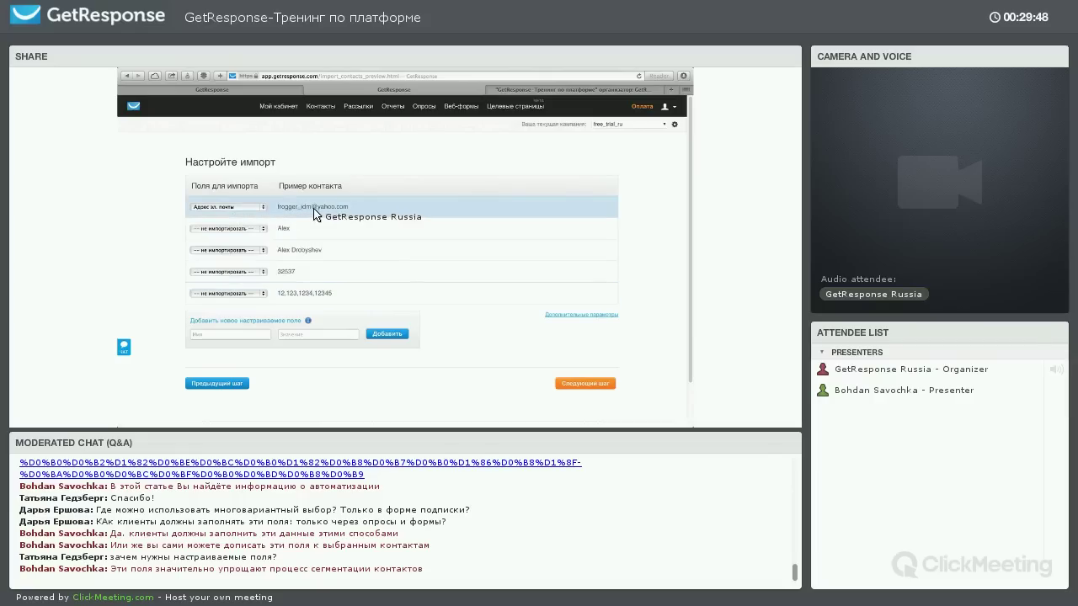
click(249, 229)
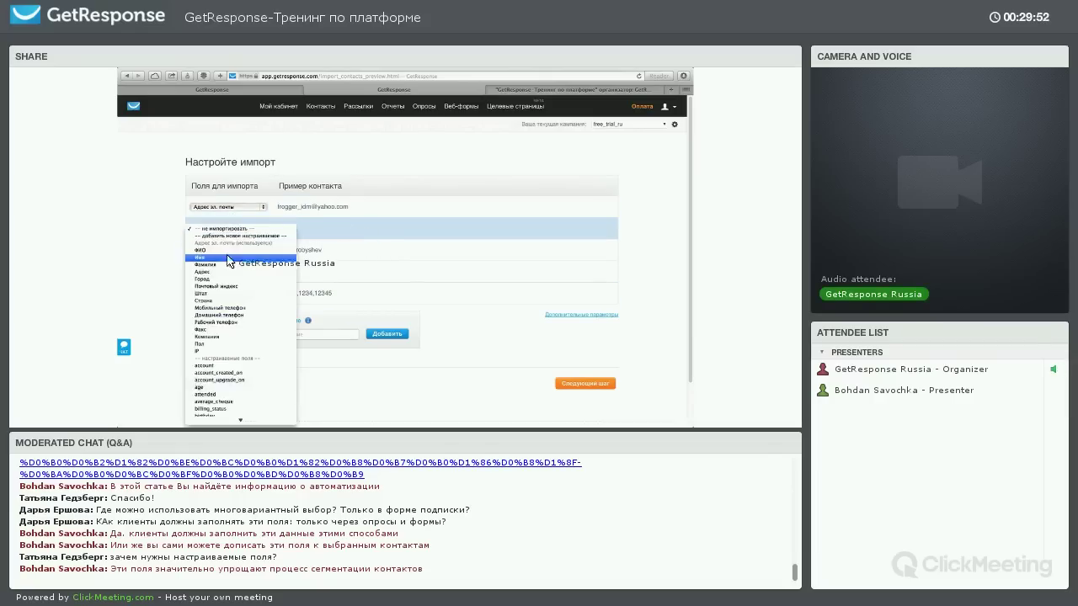
click(220, 257)
click(242, 250)
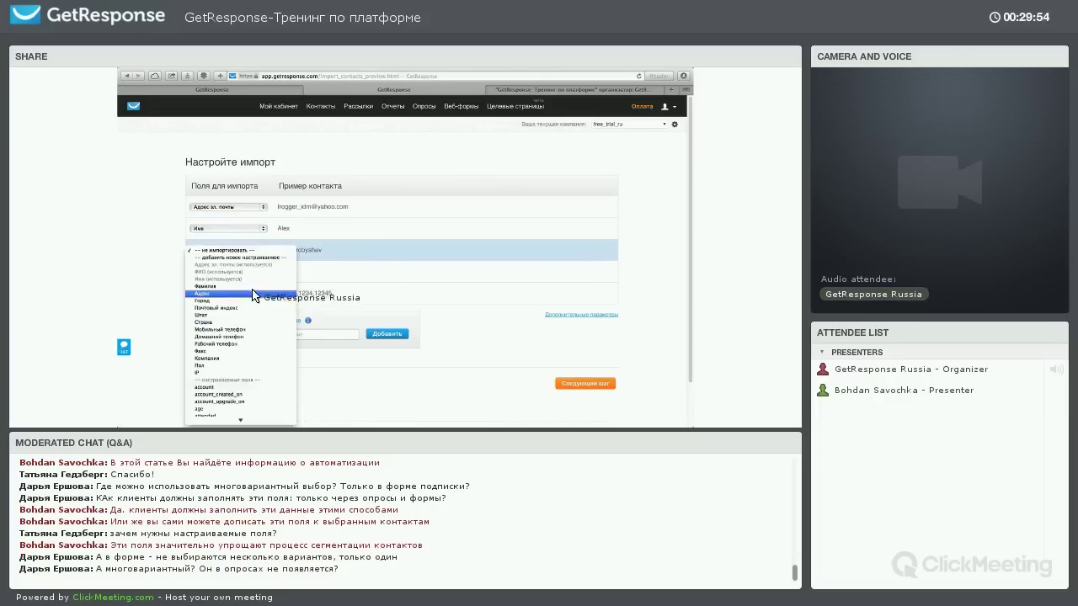
click(240, 286)
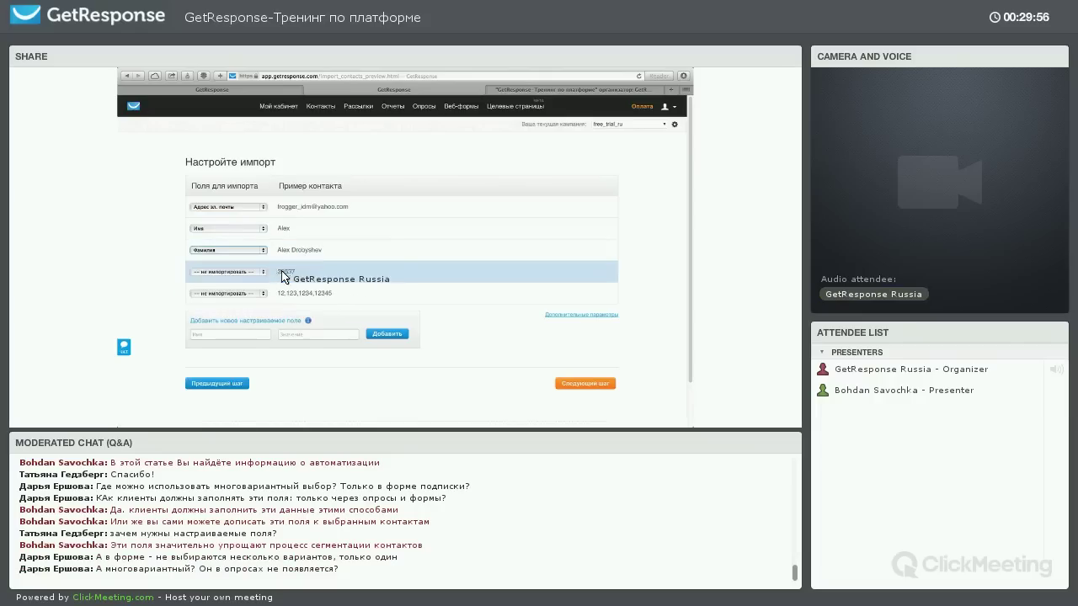
click(244, 272)
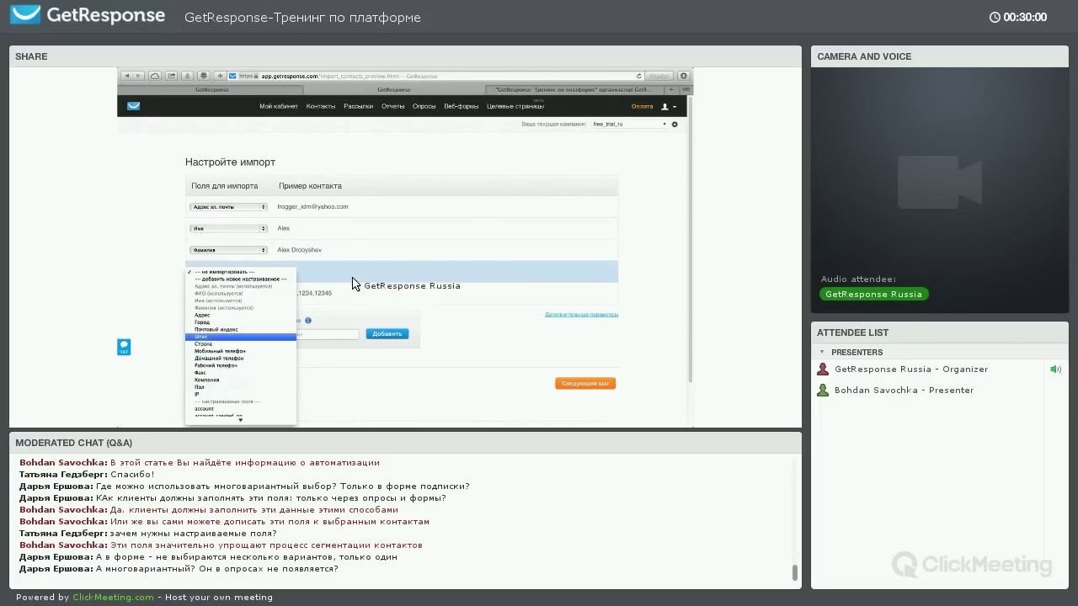
click(256, 275)
click(246, 273)
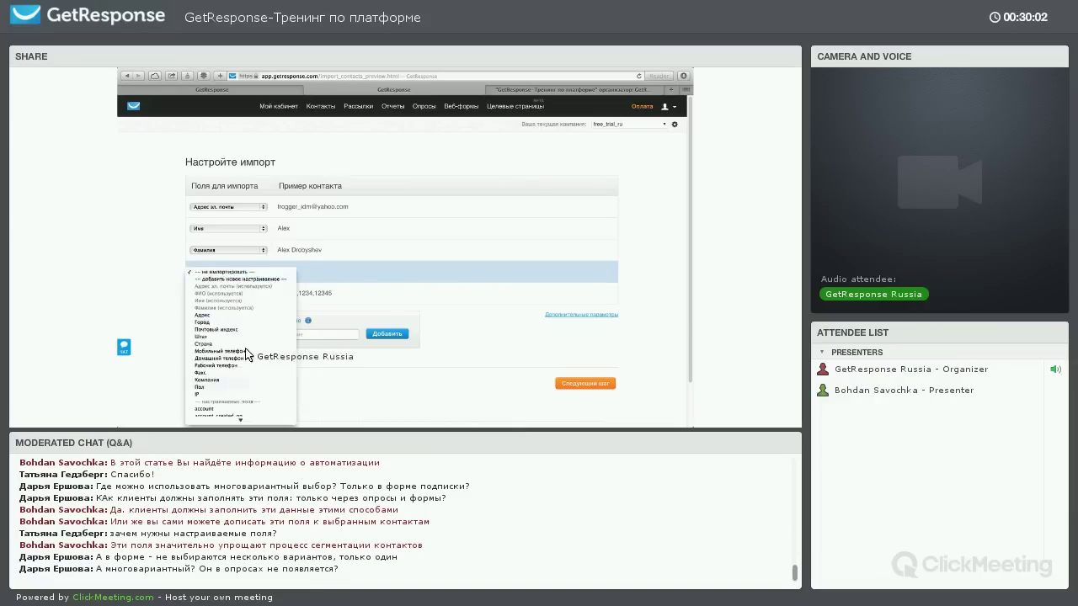
scroll(246, 353, down, 10)
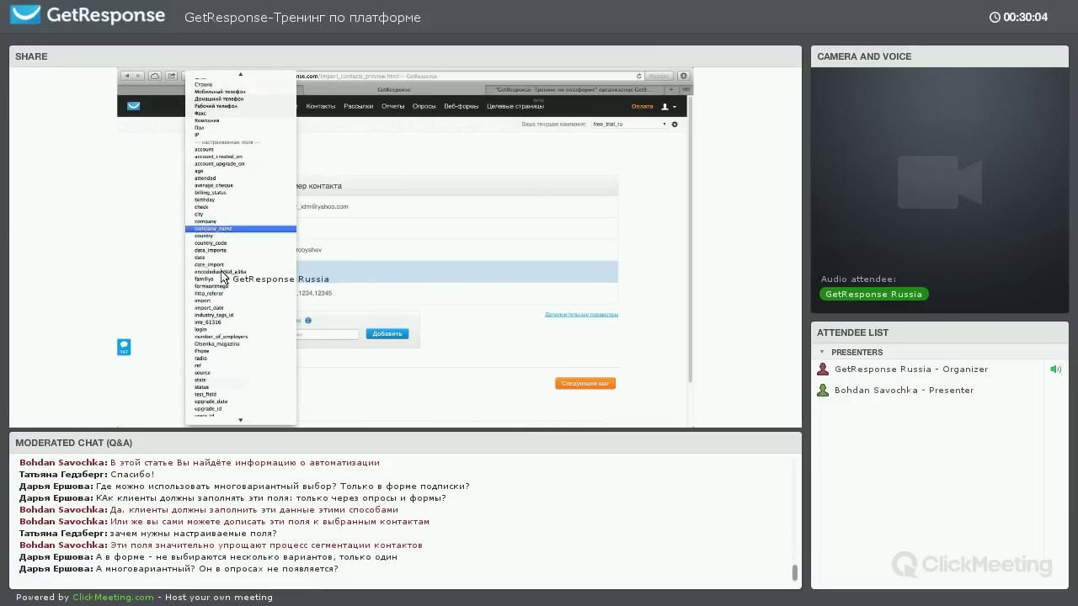
scroll(223, 277, down, 1)
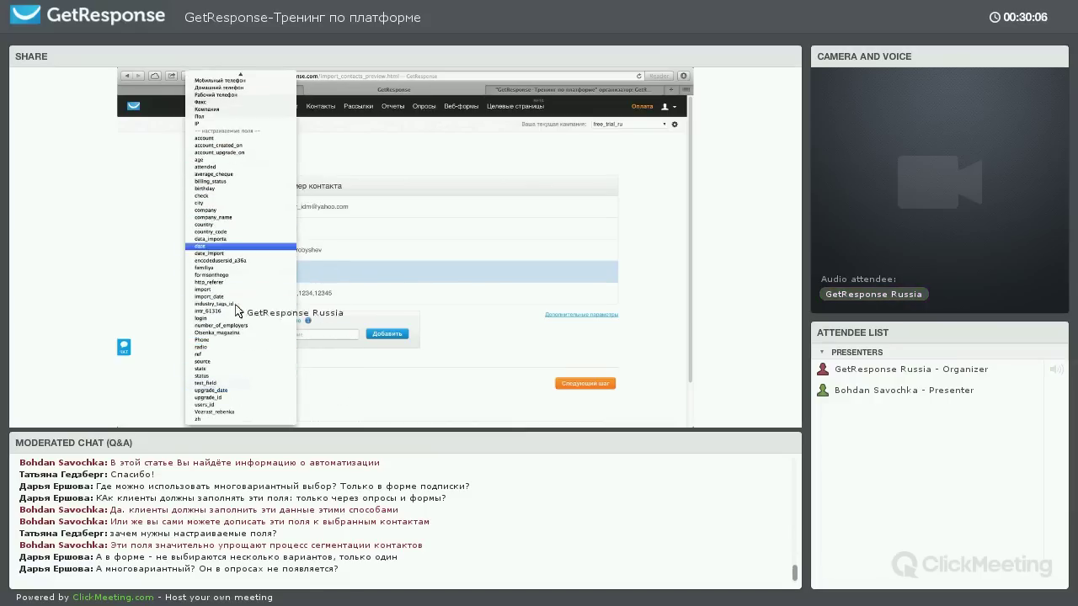
click(211, 159)
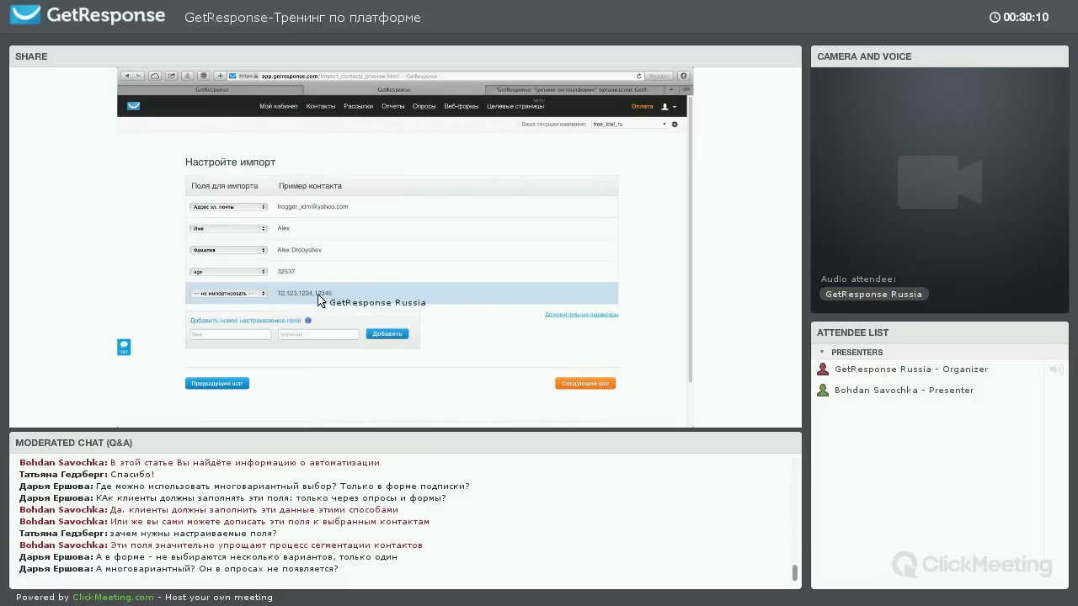
drag(323, 300, 257, 299)
click(257, 299)
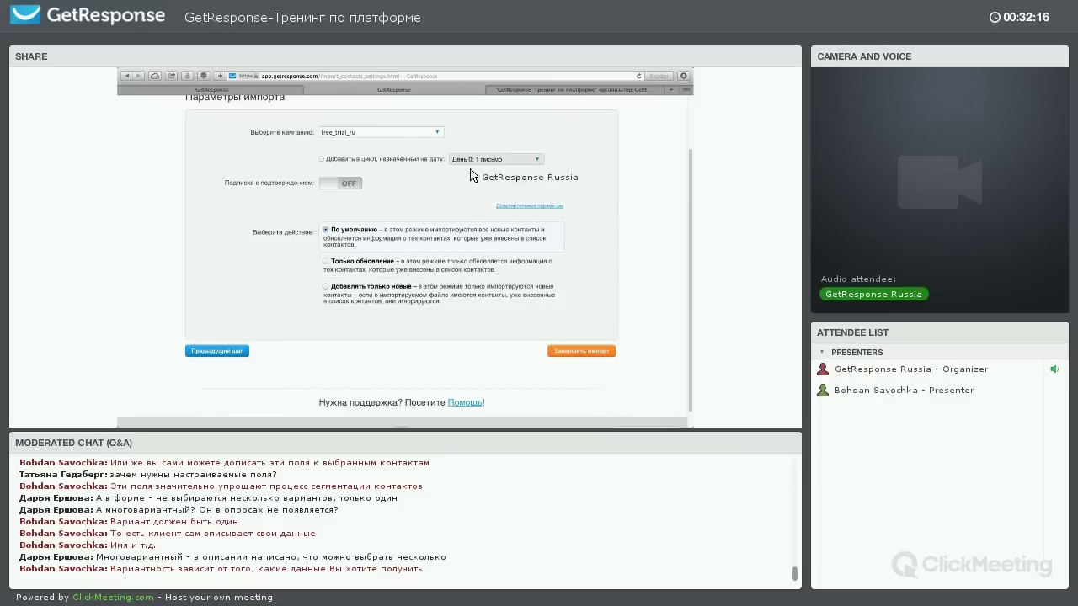
Choose webinar_getresponse as the target campaign and complete the import
click(383, 132)
scroll(385, 227, down, 1)
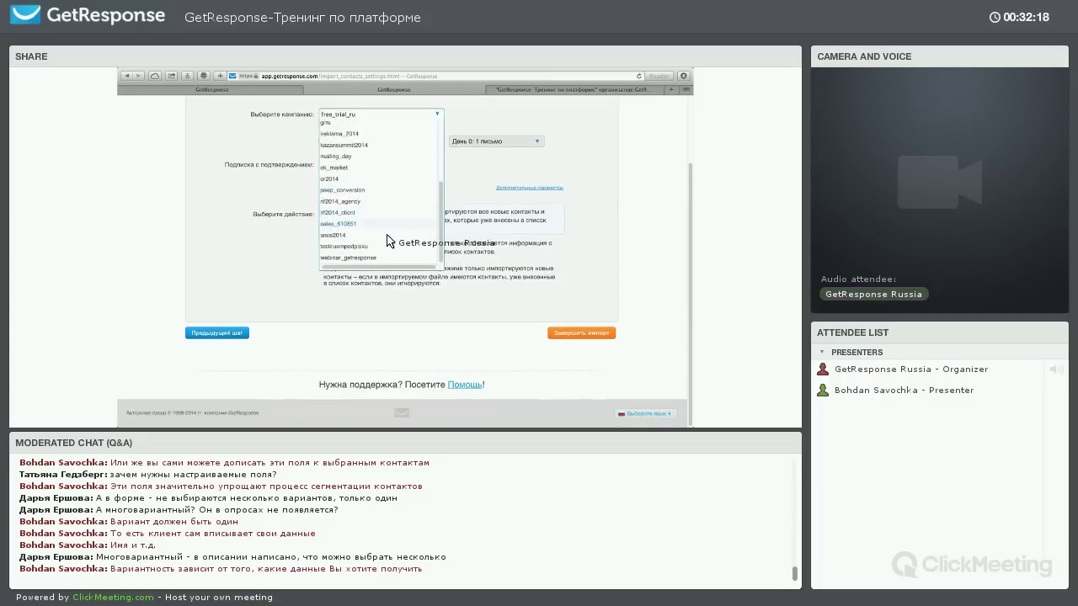
click(368, 258)
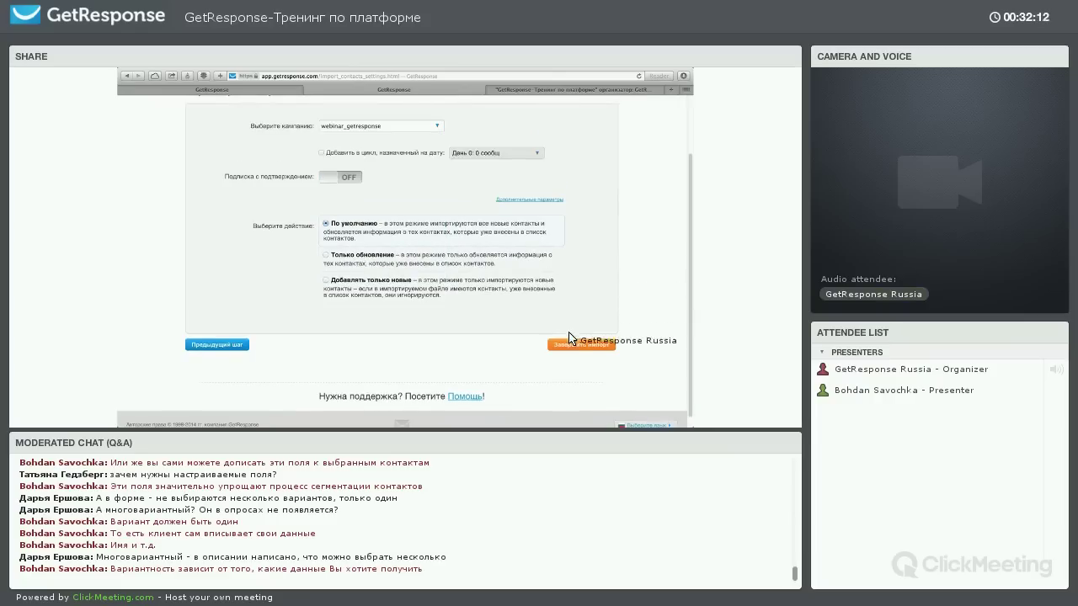
click(567, 346)
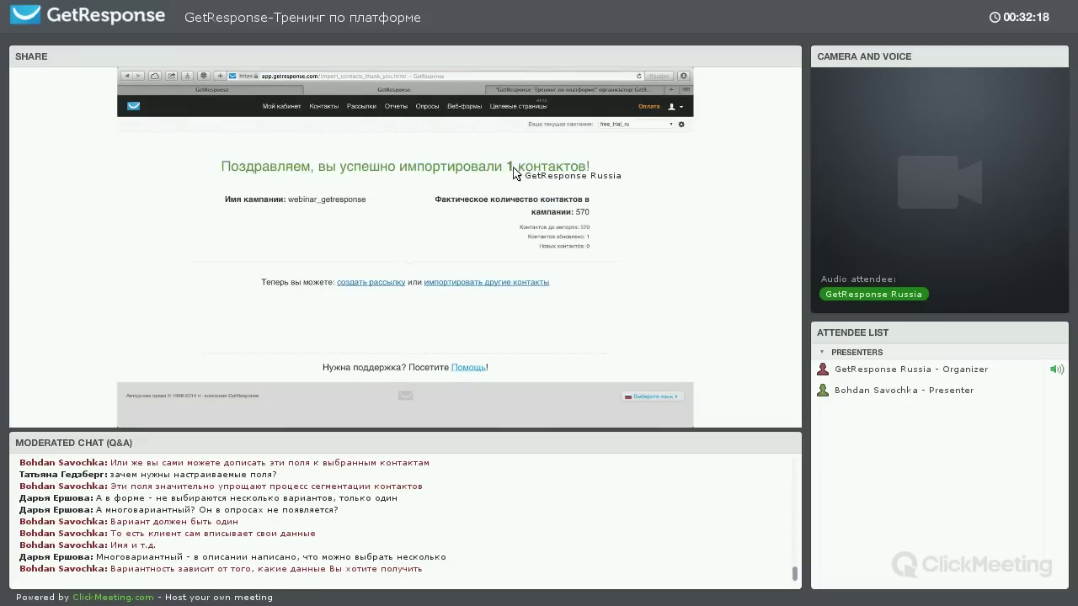
drag(507, 166, 596, 170)
click(597, 171)
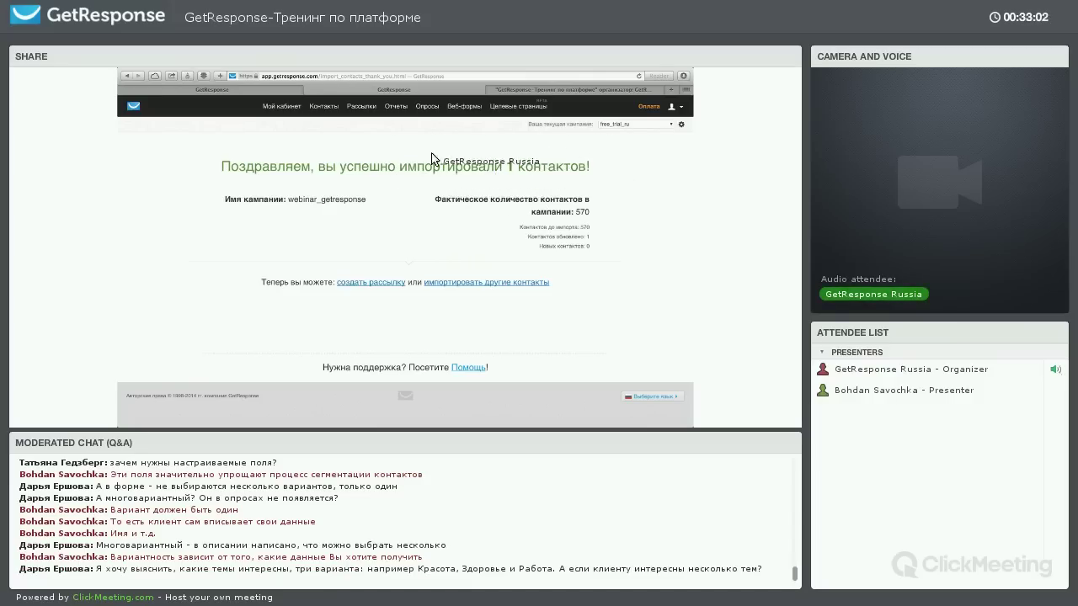
mouse_move(324, 107)
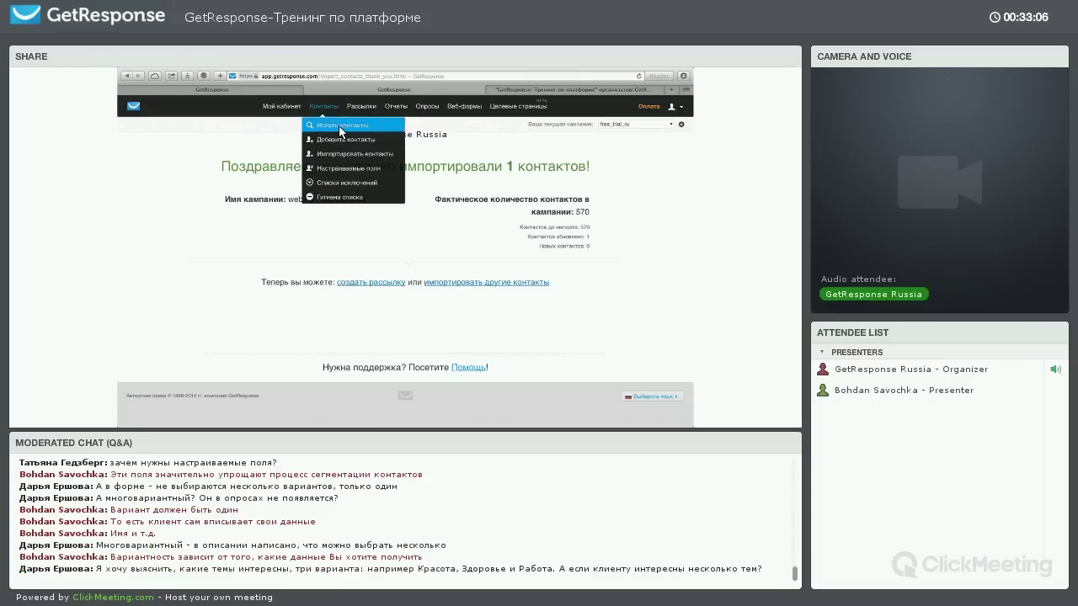
Open Искать контакты and list all 23643 contacts in the account
click(343, 125)
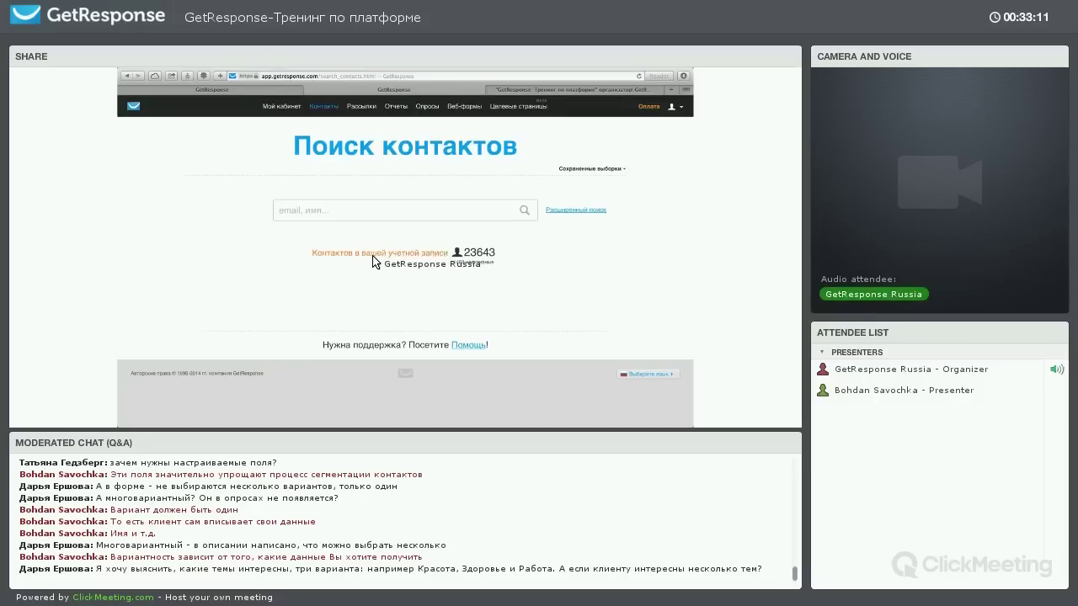
click(373, 254)
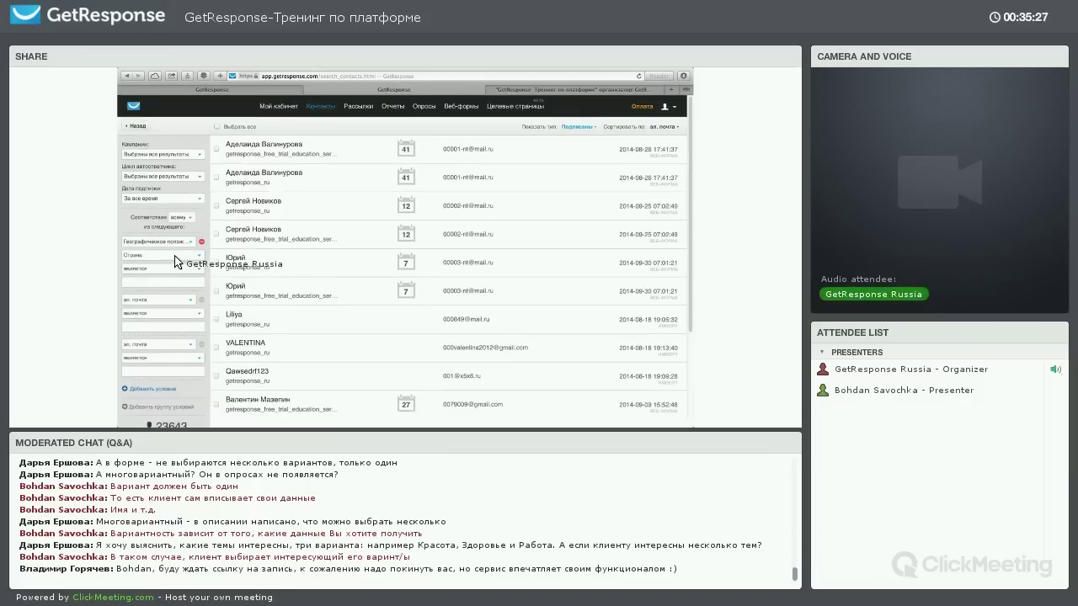
Filter by city Samara without the empty email condition, search, and open a result's subscriber history
click(175, 256)
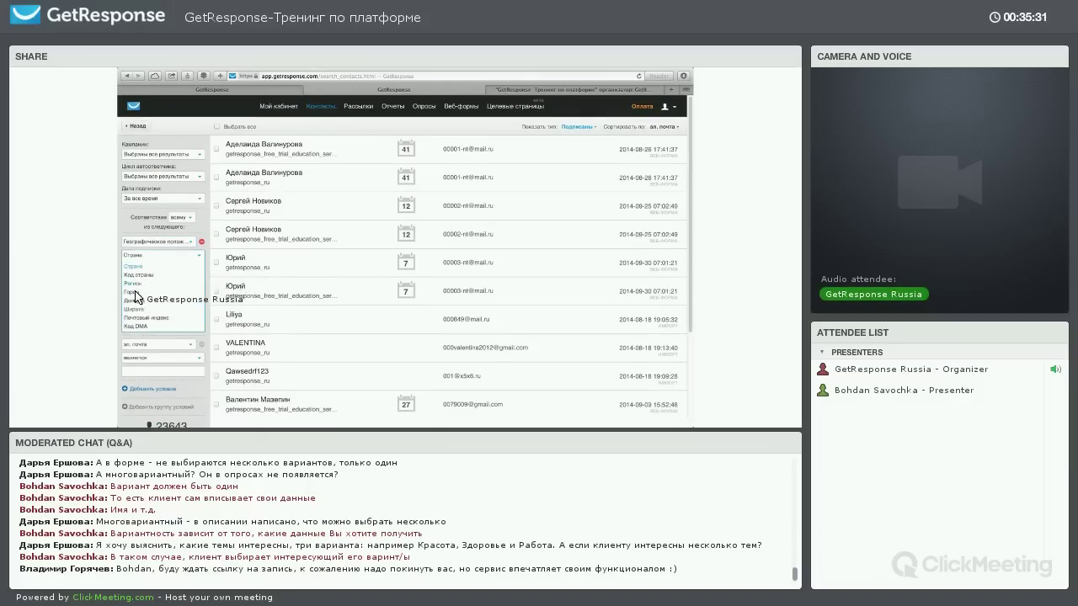
click(173, 291)
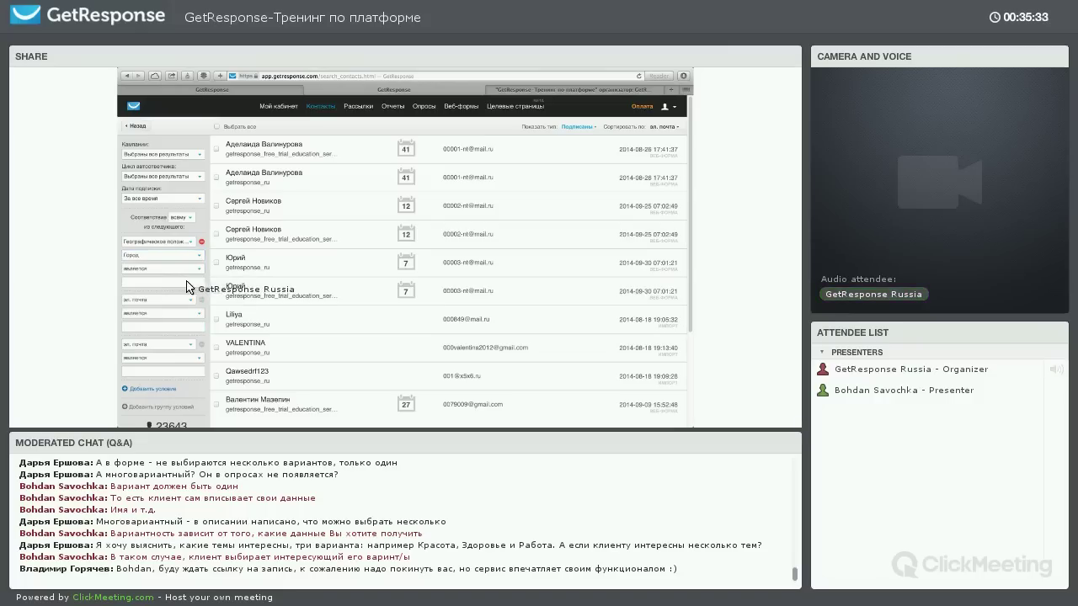
text(Samara)
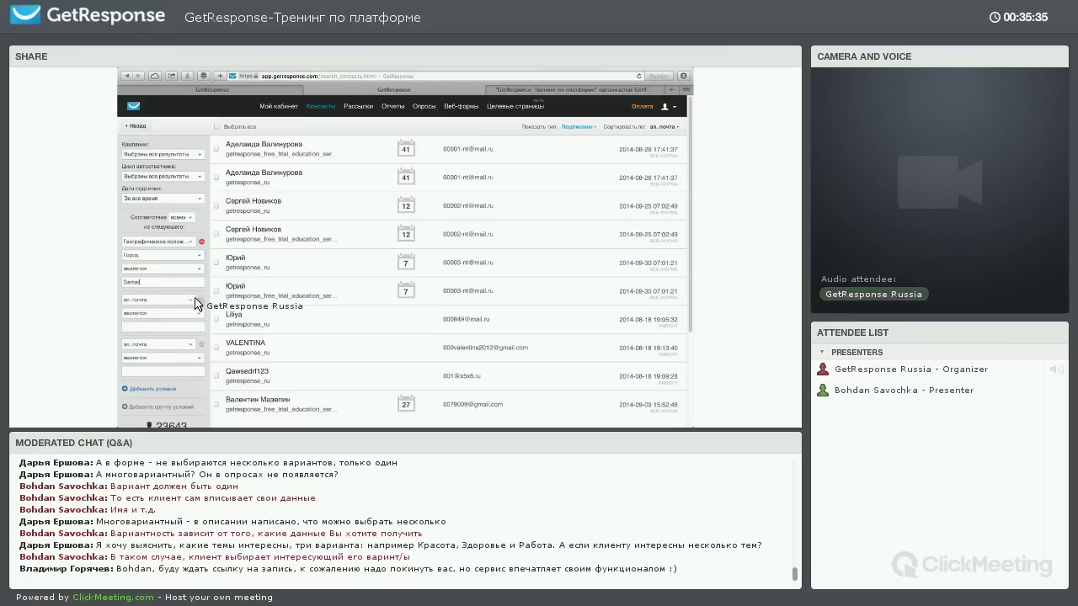
click(201, 301)
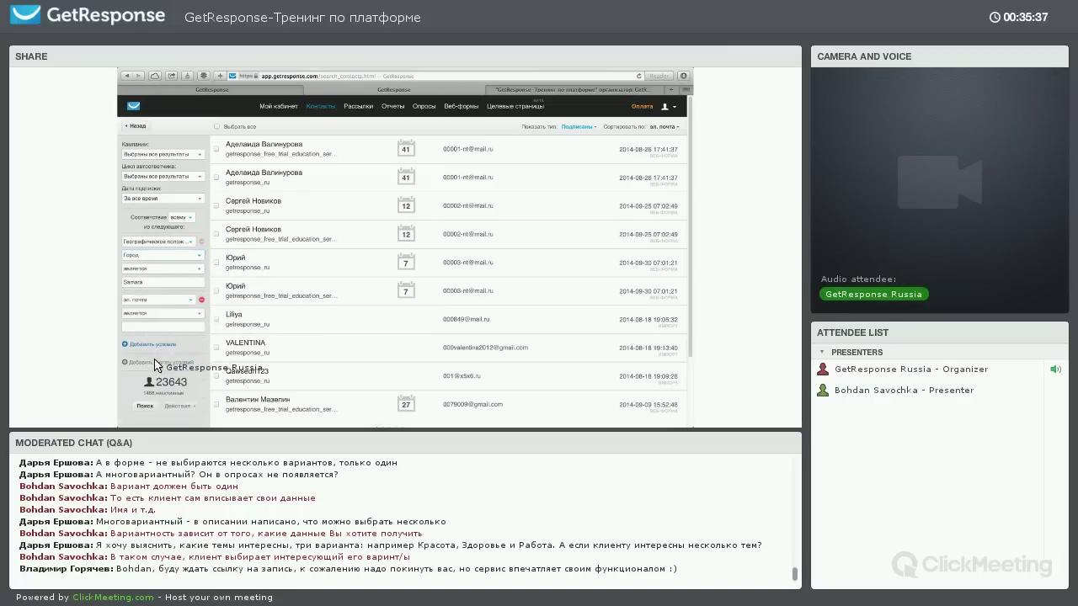
click(148, 361)
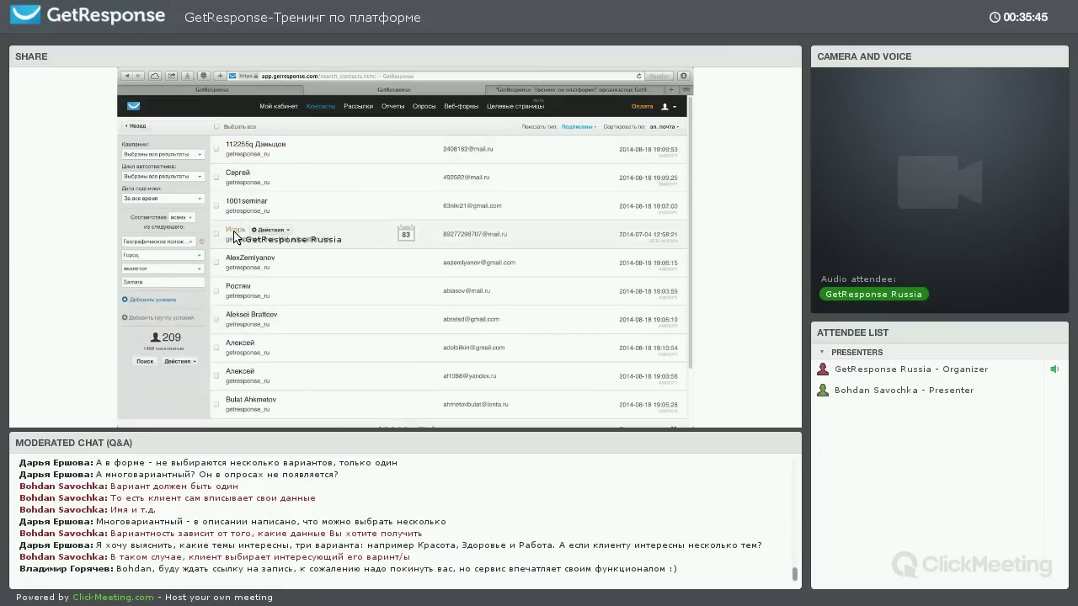
click(352, 235)
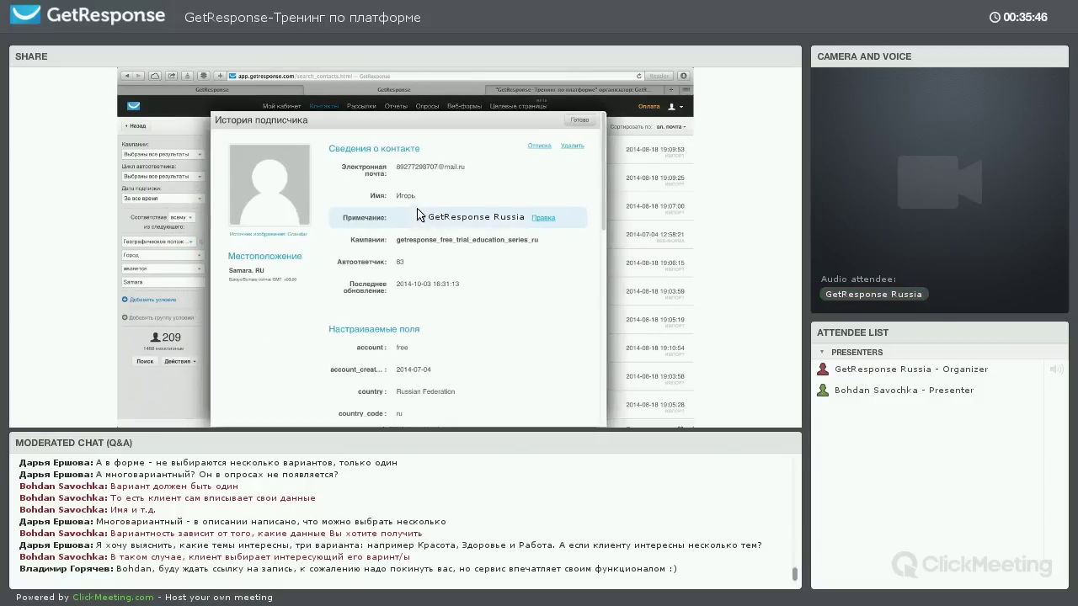
Scroll through the activity table and Свидетельство подтверждения, then close the История подписчика dialog
scroll(415, 214, down, 1)
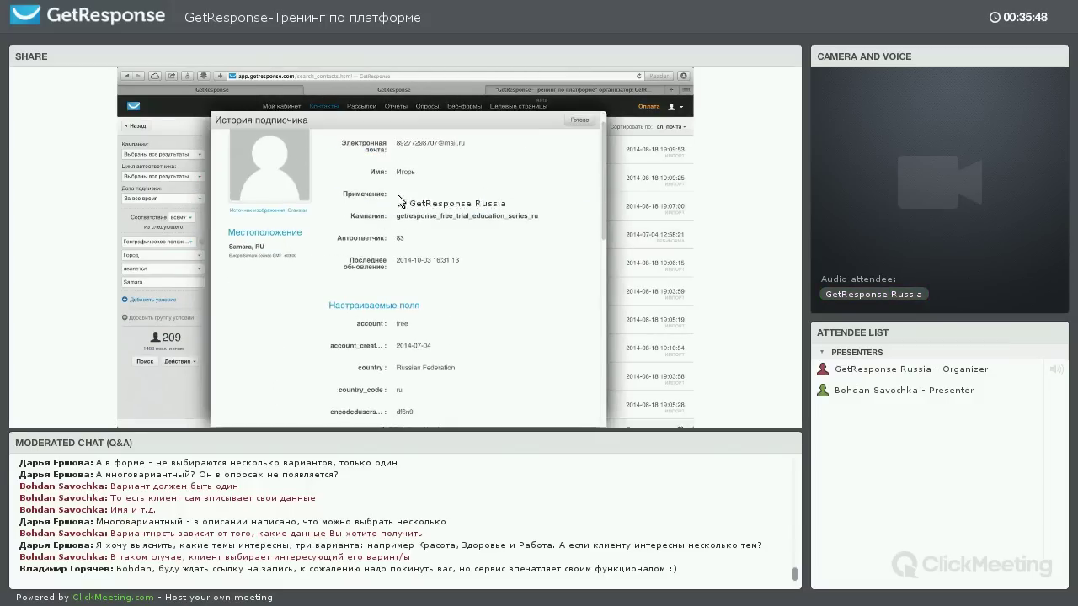
scroll(399, 202, down, 6)
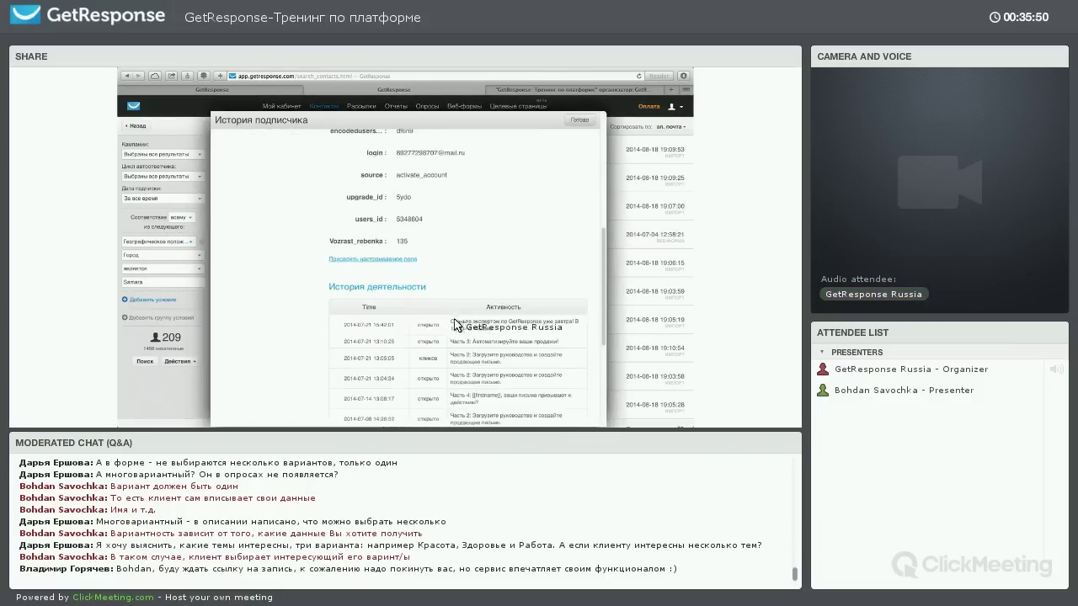
scroll(455, 324, down, 5)
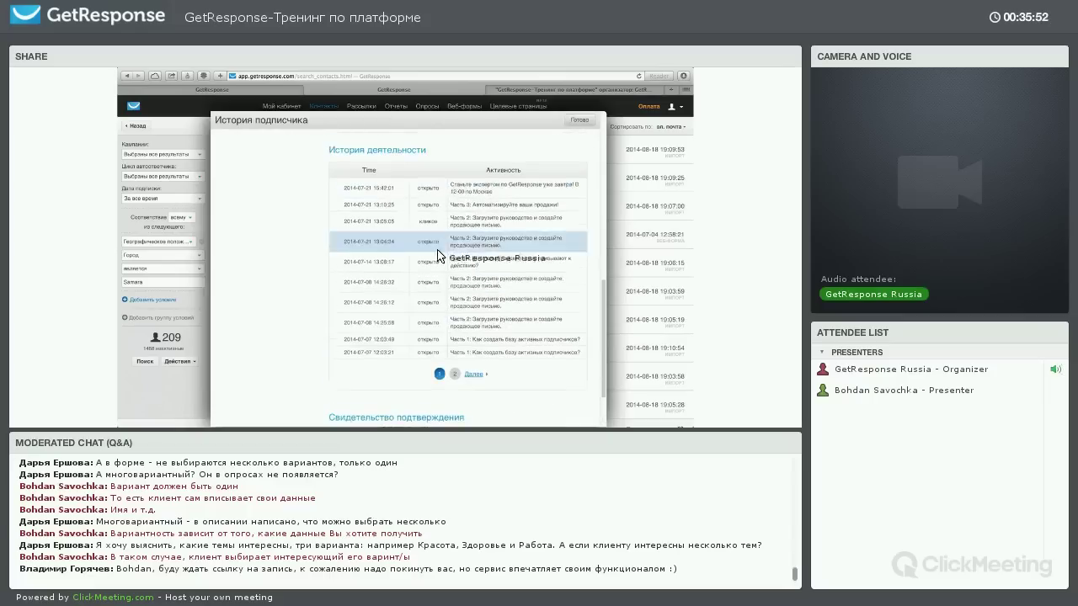
scroll(445, 258, up, 4)
scroll(442, 261, down, 2)
scroll(455, 288, down, 3)
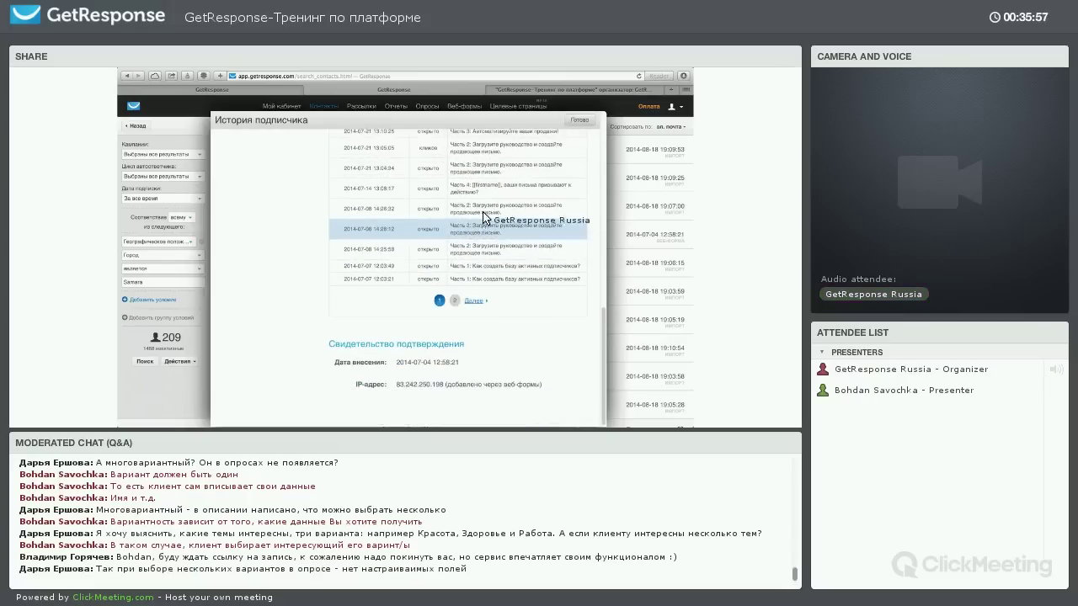
scroll(522, 215, up, 4)
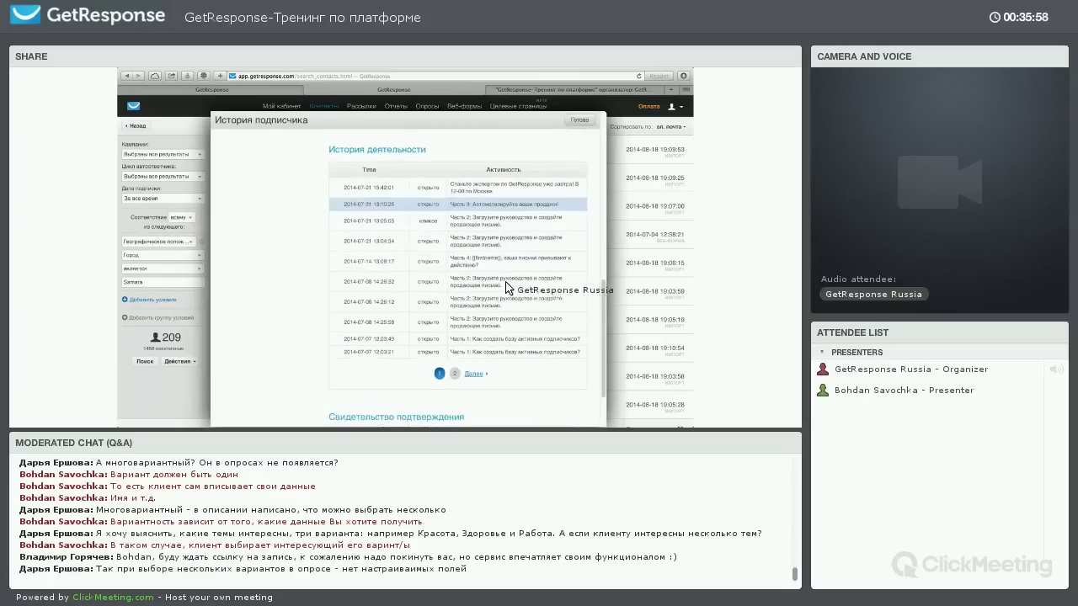
click(580, 121)
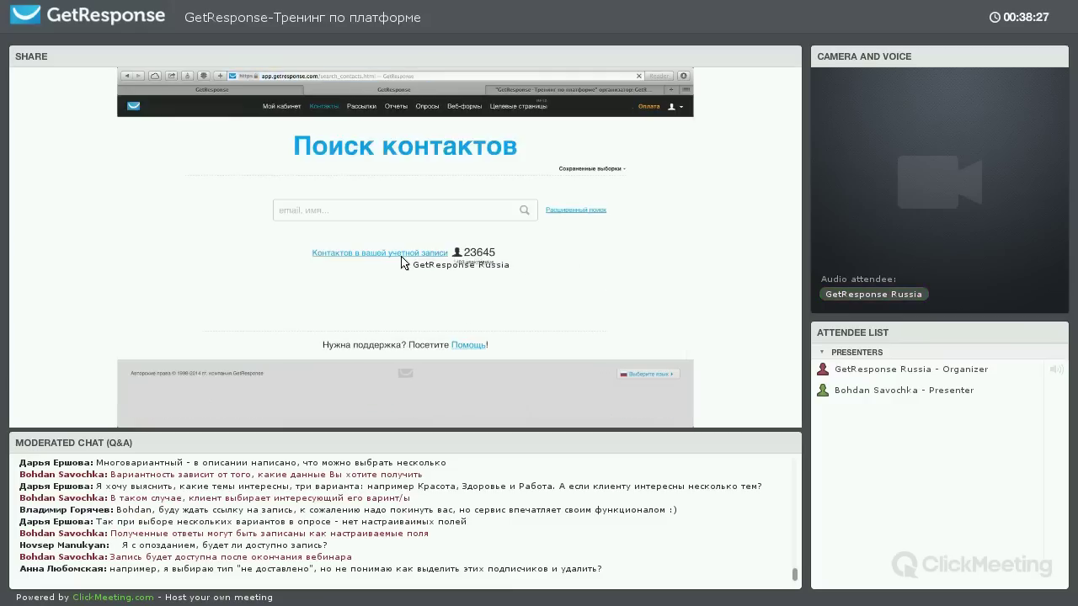
List all contacts, add an email-contains 'mail.ru' condition and search, leaving 661 results
click(392, 253)
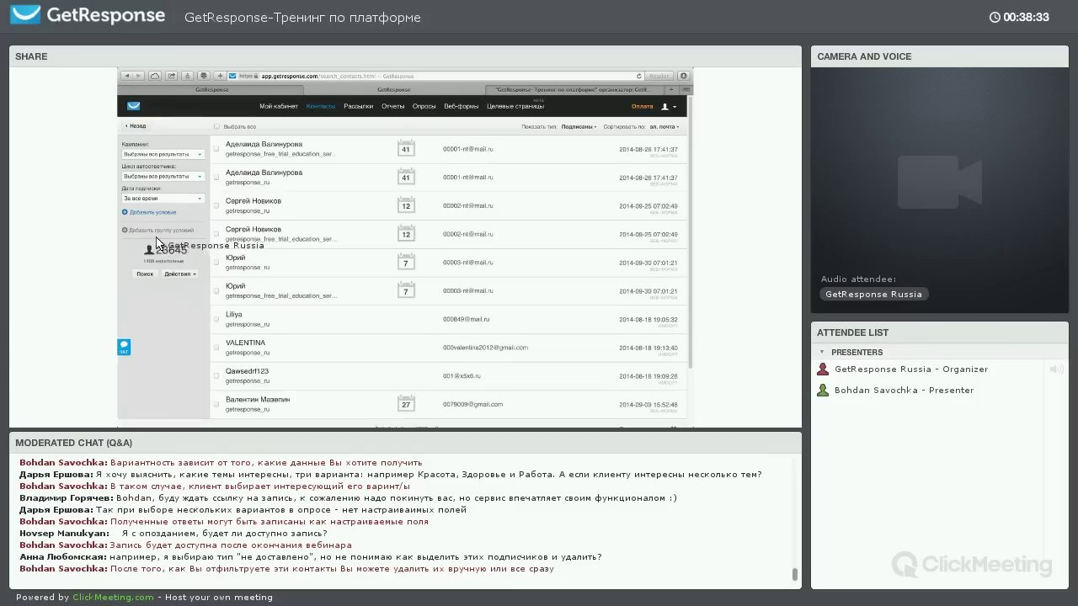
click(152, 212)
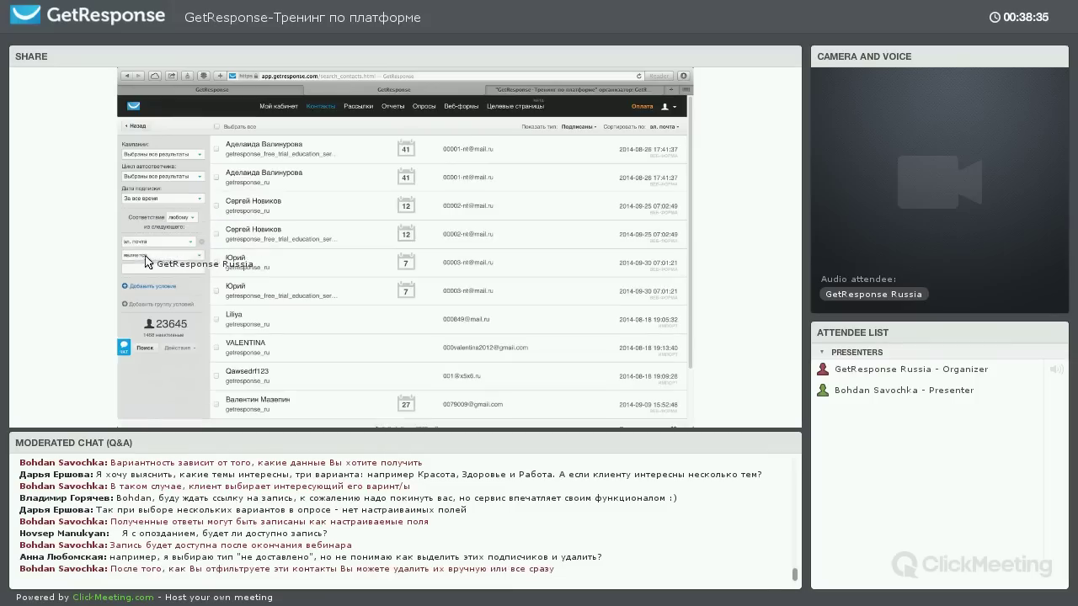
click(160, 254)
click(156, 273)
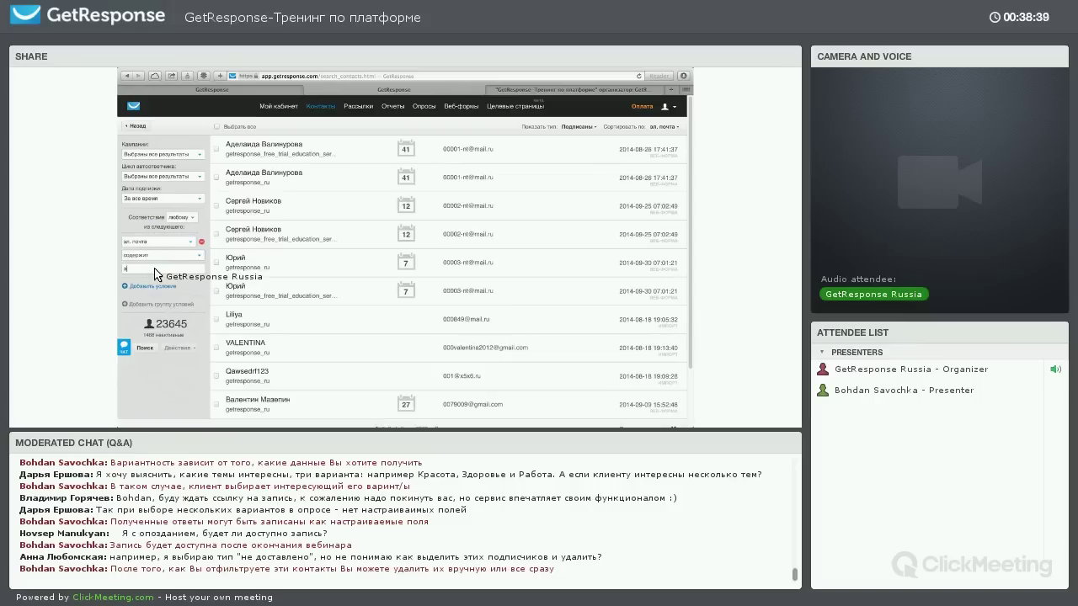
text(mail.ru)
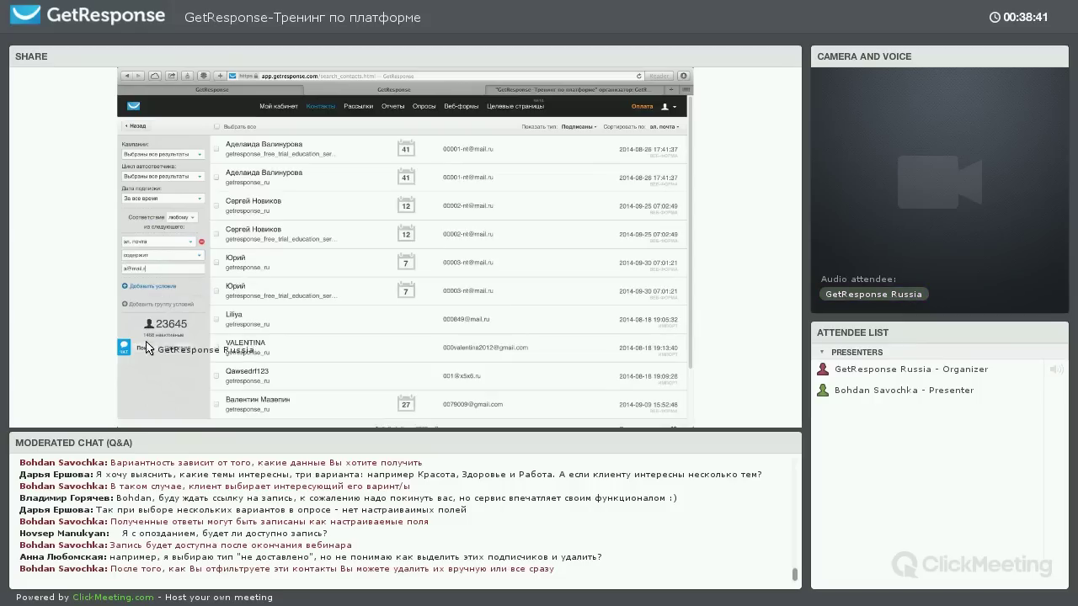
click(145, 347)
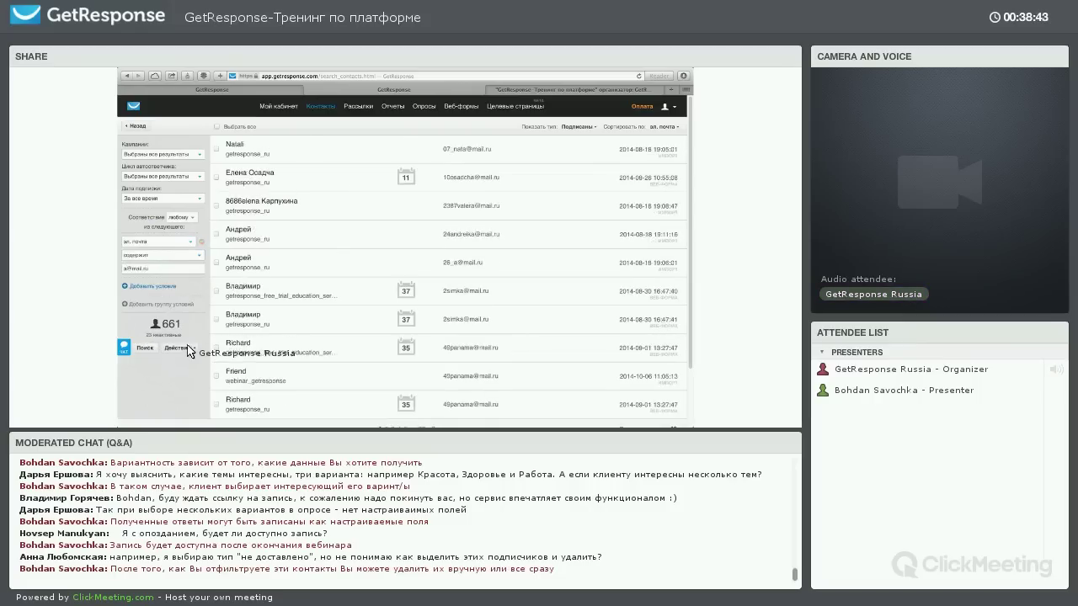
scroll(185, 362, down, 1)
click(179, 329)
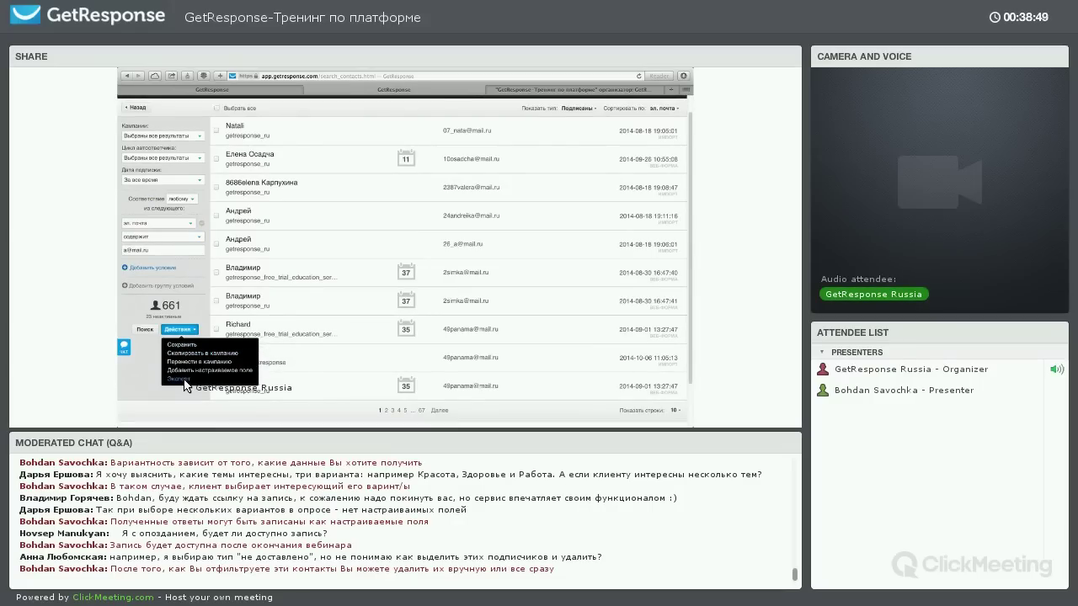
Start exporting the filtered contacts and check the csv/xml/xls format choices
click(179, 379)
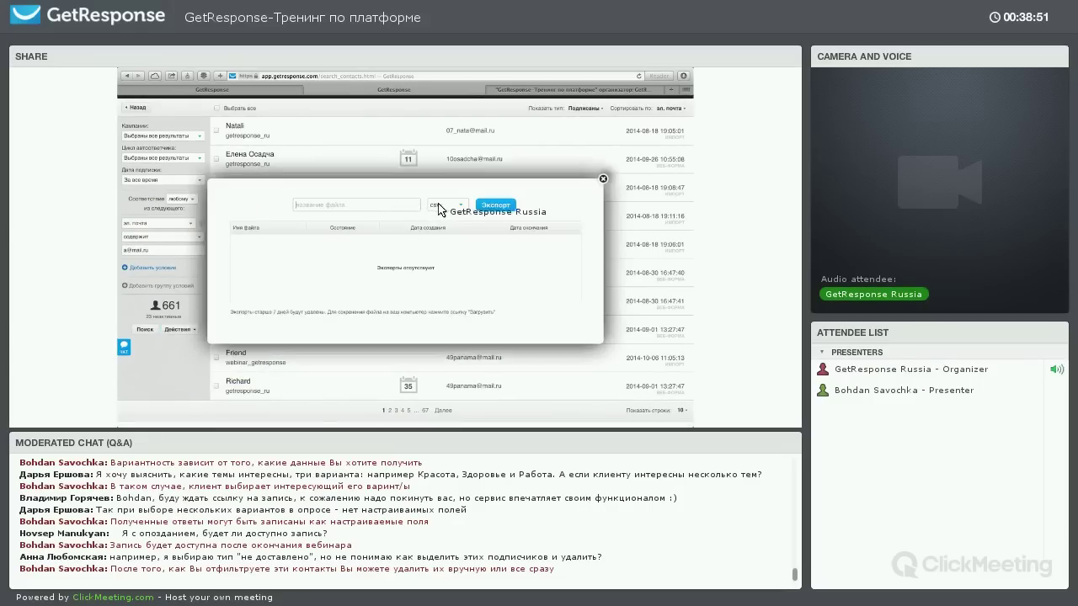
click(438, 209)
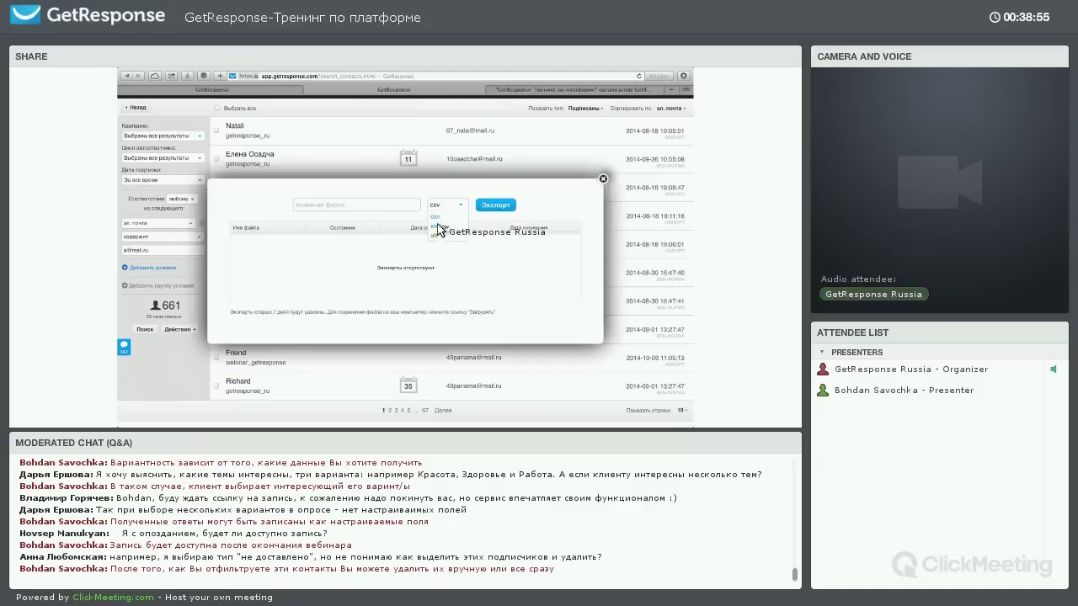
click(579, 201)
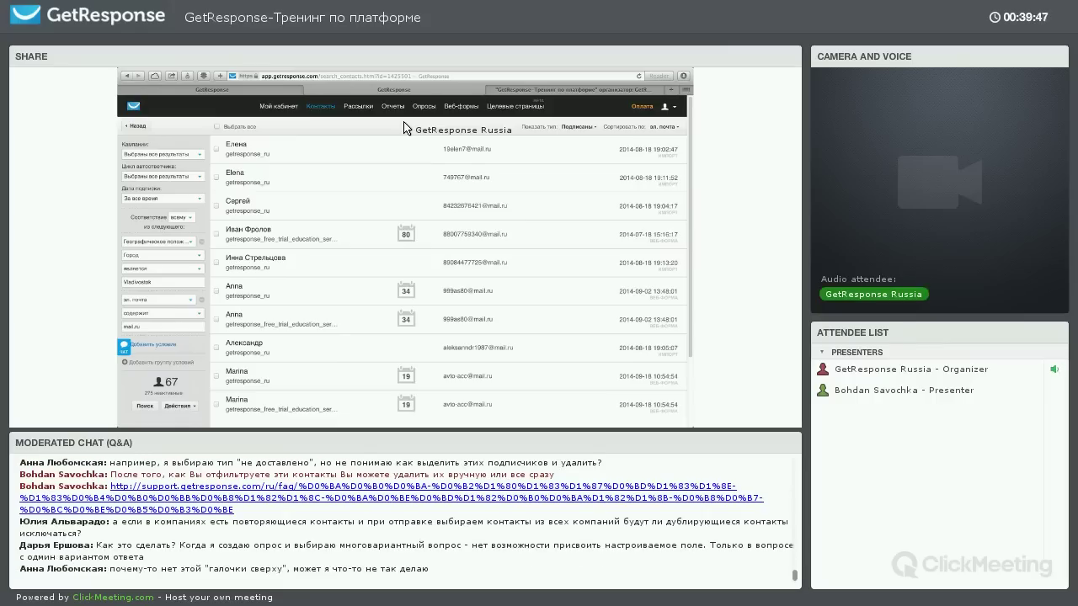
Back on the contact search page, enter the start of a contact's e-mail address in quick search
click(331, 124)
click(335, 213)
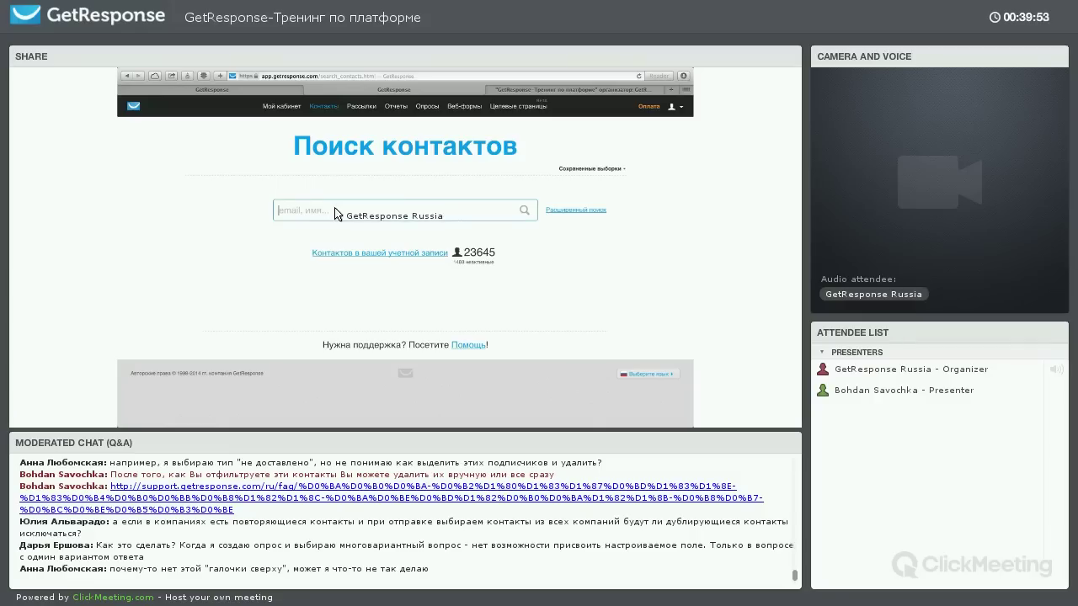
text(alexey_dro)
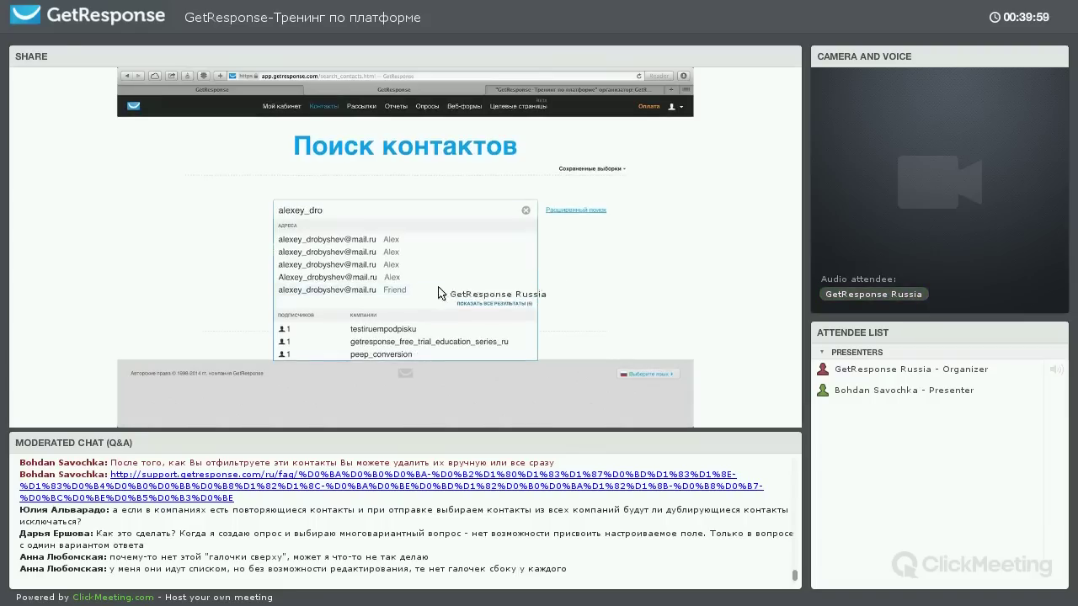
mouse_move(324, 106)
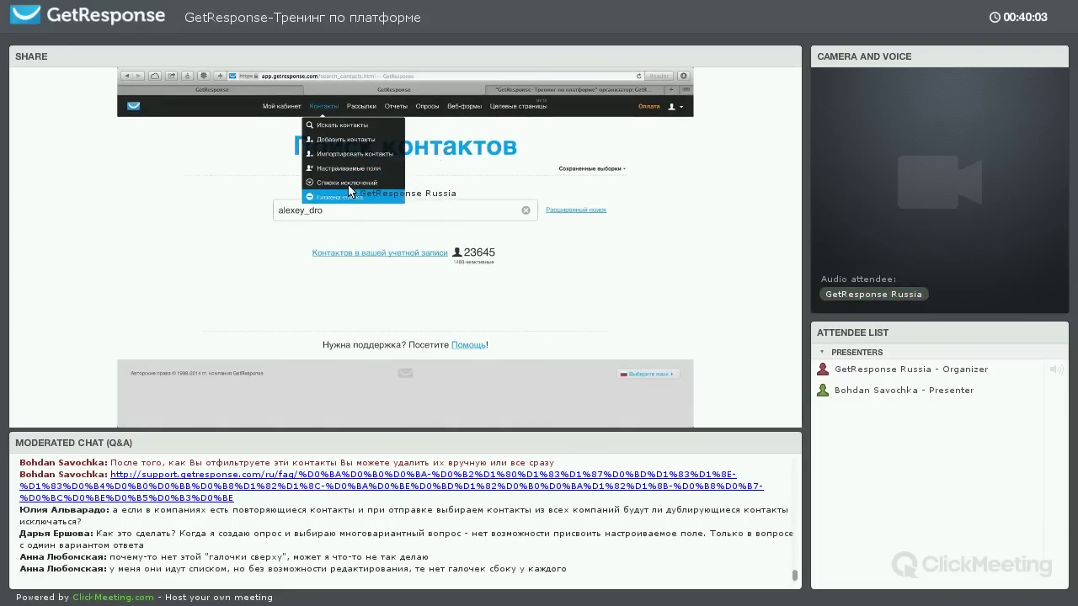
Open the suppression lists, switch to manual address entry, then start a new newsletter
click(346, 183)
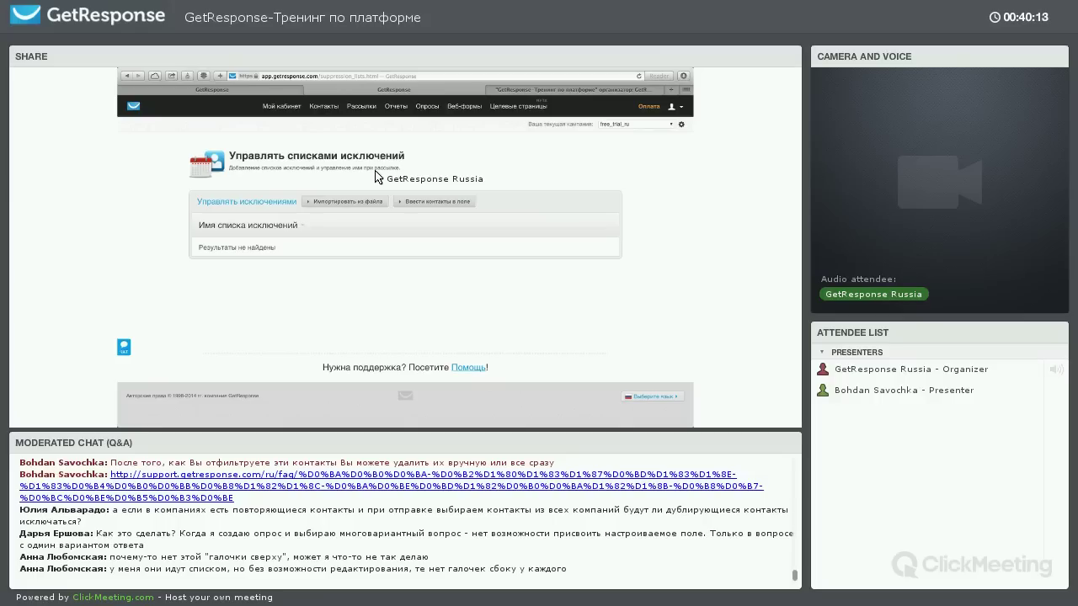
click(335, 203)
click(402, 205)
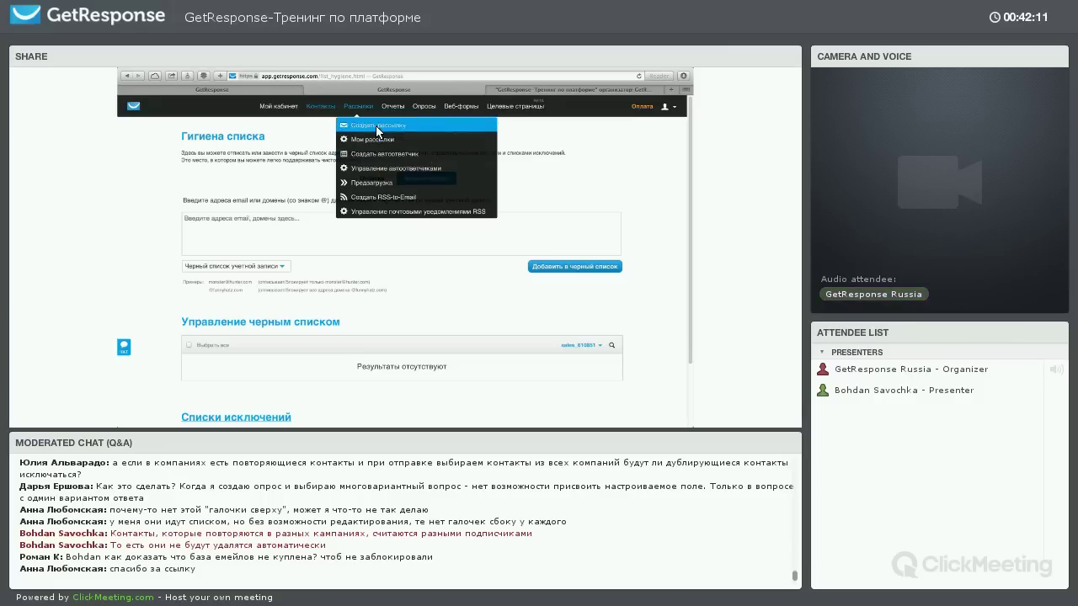
click(375, 126)
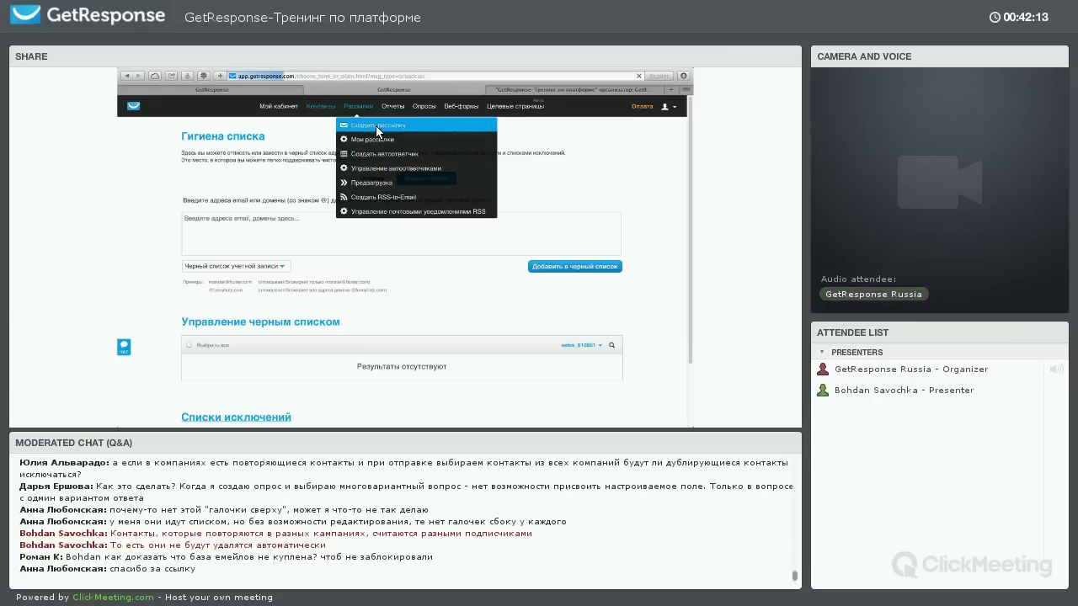
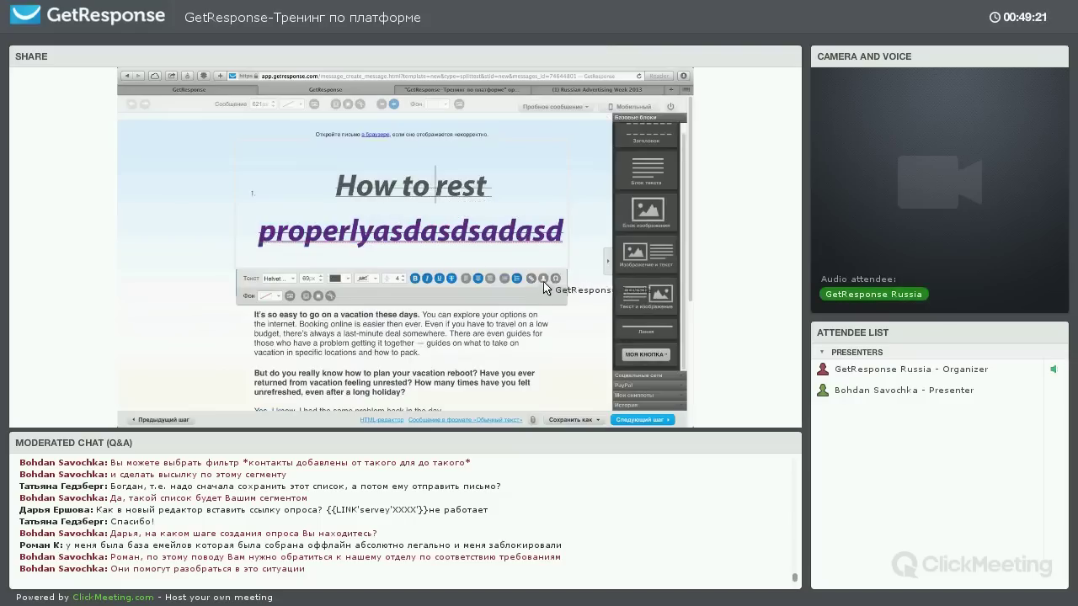
Insert [[firstname]] into the heading and [[email]] into the body paragraph
key(Return)
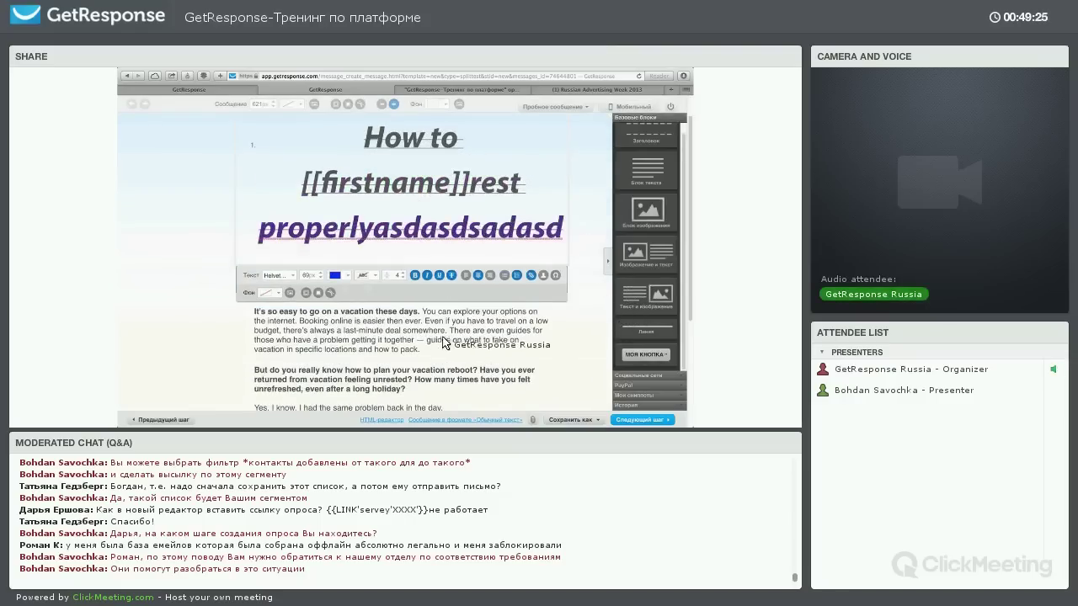
click(447, 341)
text([[)
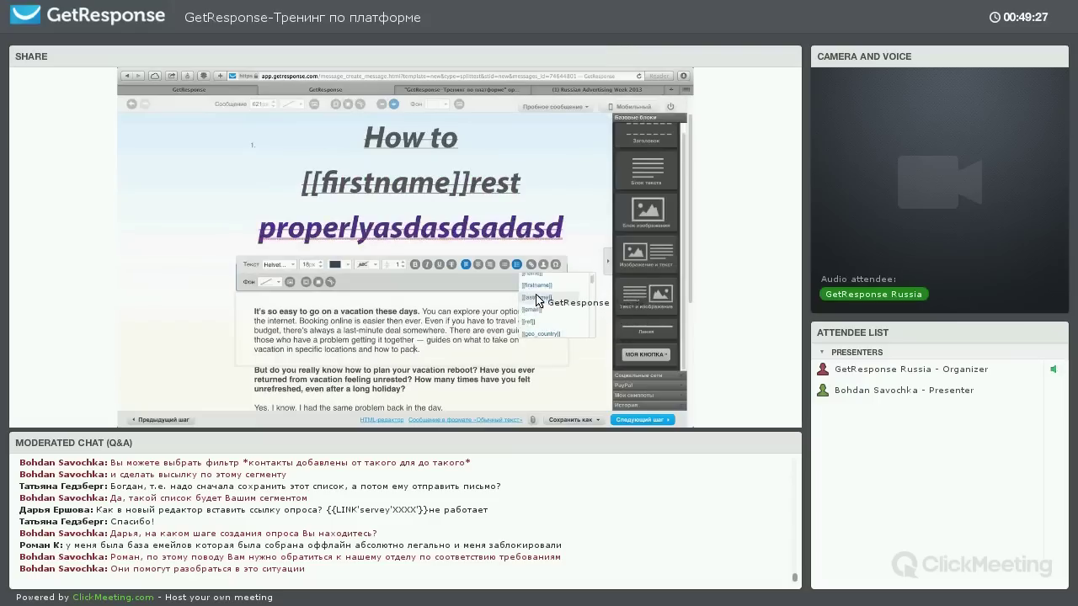
click(536, 300)
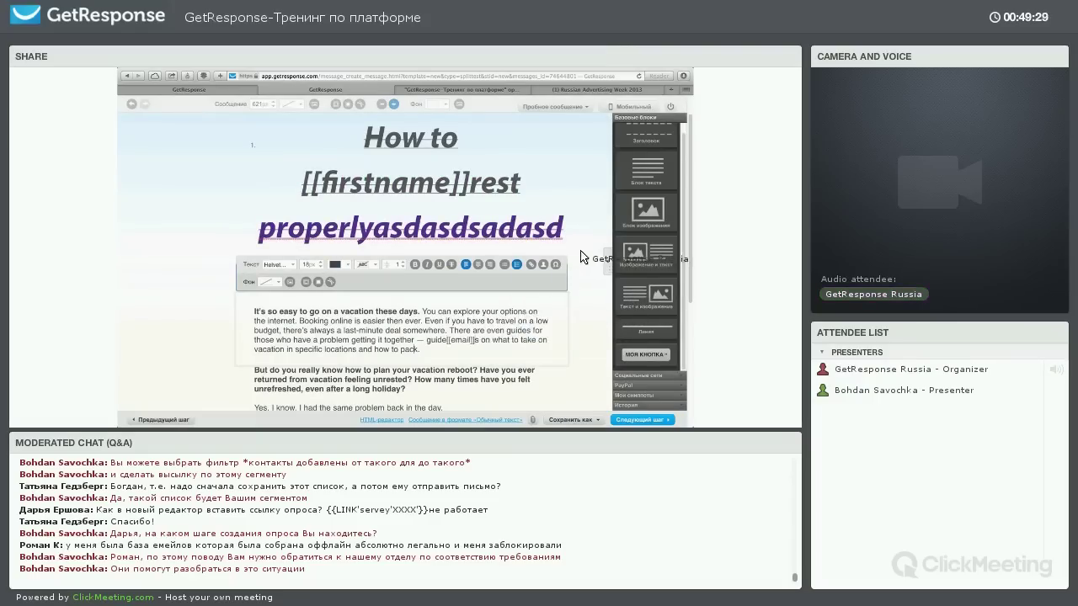
Return to the heading text and browse the special characters list
click(434, 183)
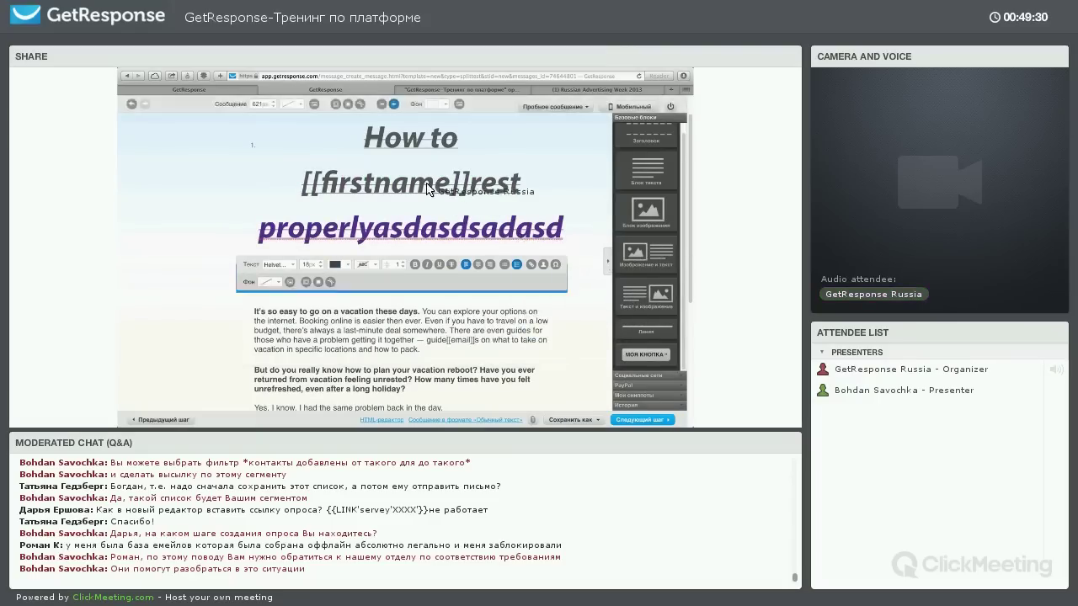
click(555, 275)
scroll(570, 305, down, 1)
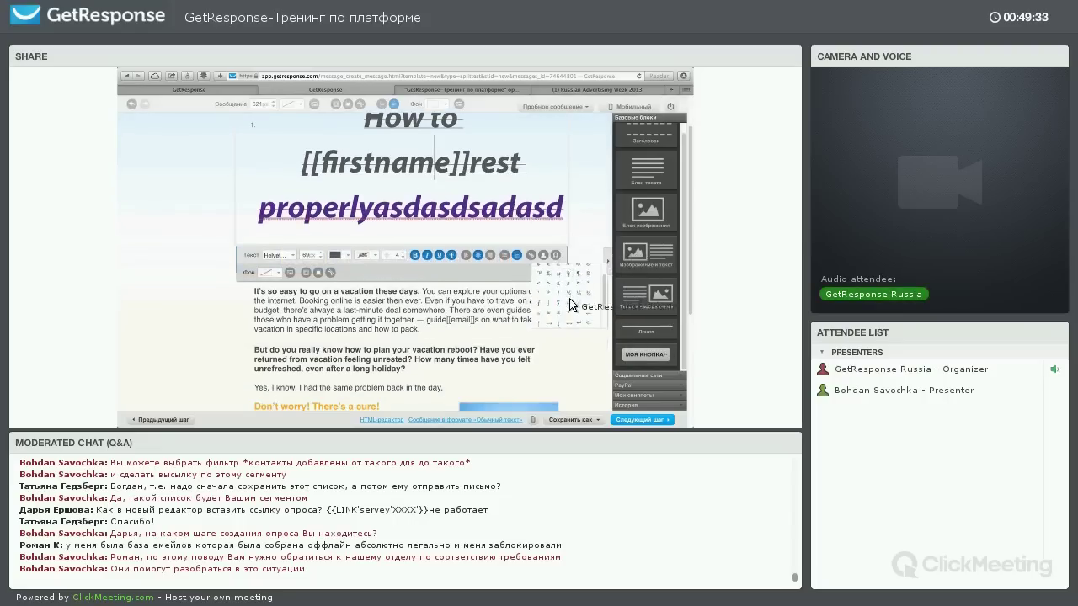
scroll(571, 287, down, 3)
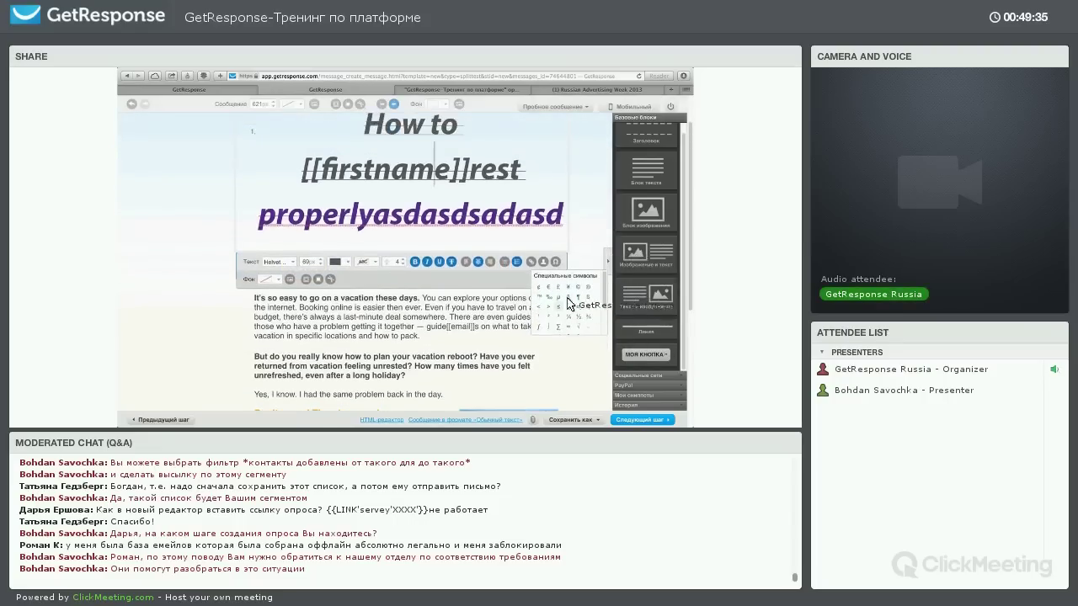
scroll(584, 260, up, 3)
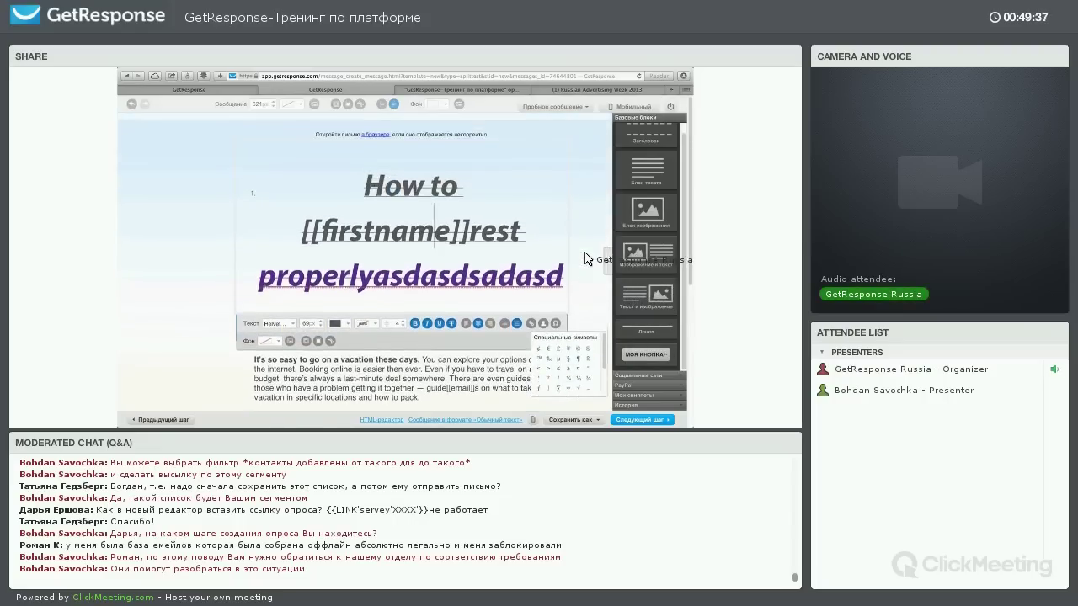
scroll(303, 244, down, 2)
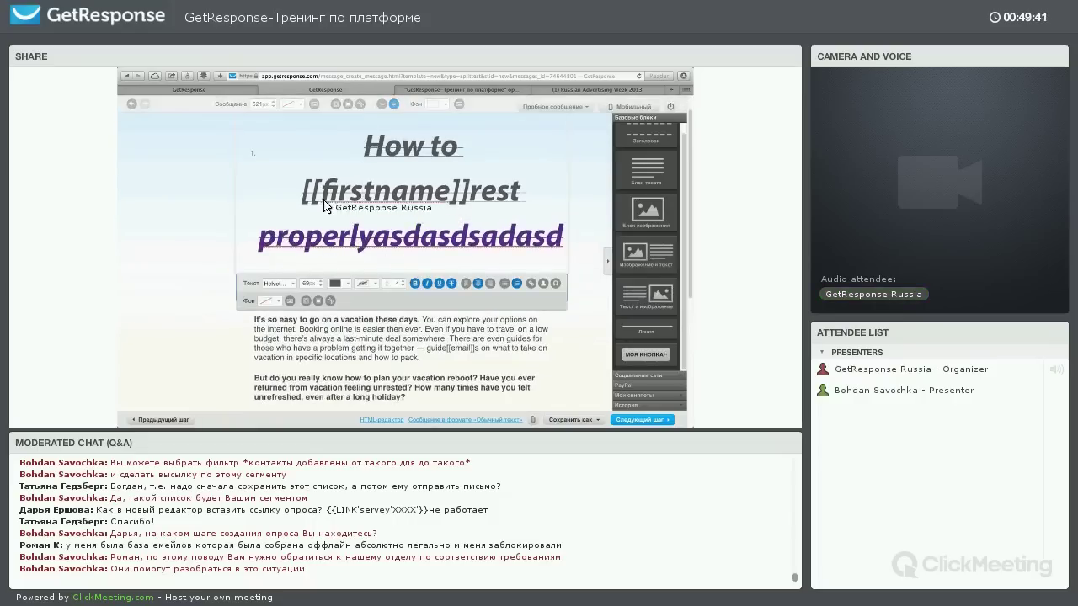
Try an orange heading background, remove it again, and open the image gallery
click(332, 288)
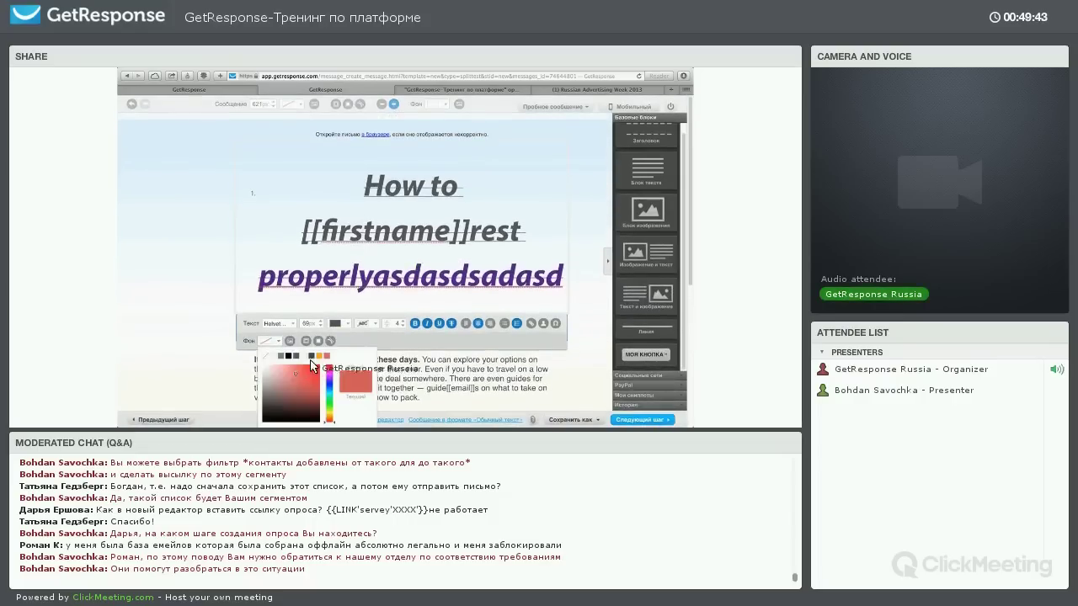
click(324, 356)
click(266, 342)
click(290, 341)
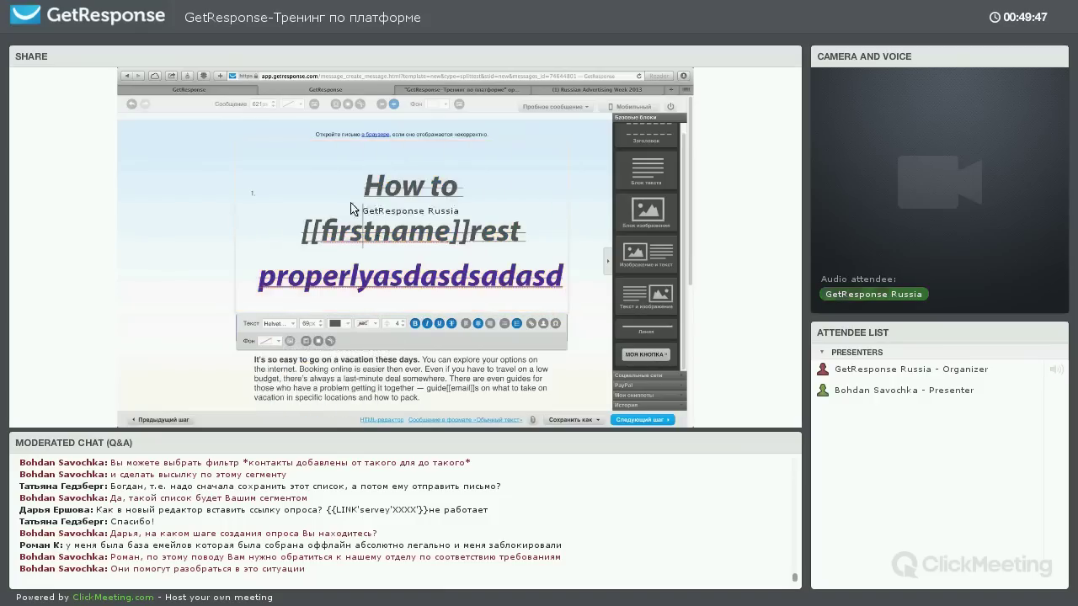
click(306, 234)
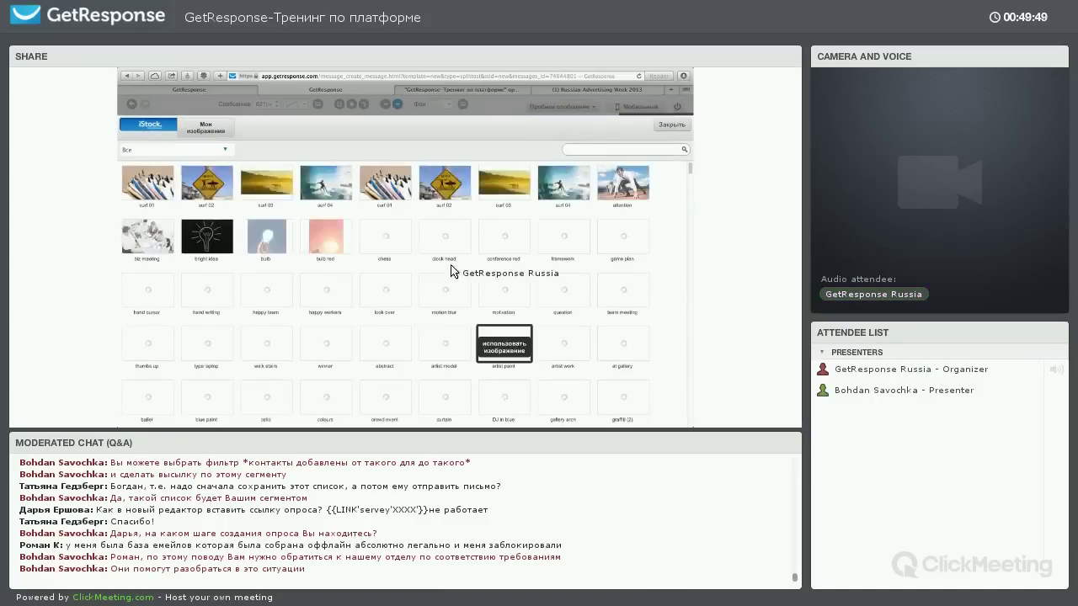
Insert the monster_cry image from 'Мои изображения' into the message header
click(205, 127)
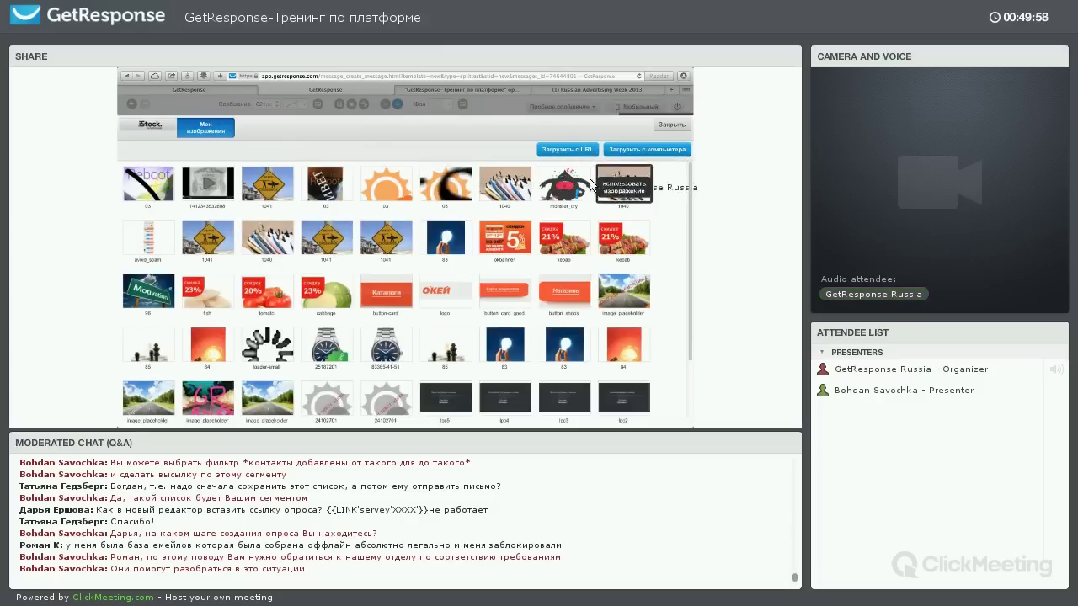
click(562, 184)
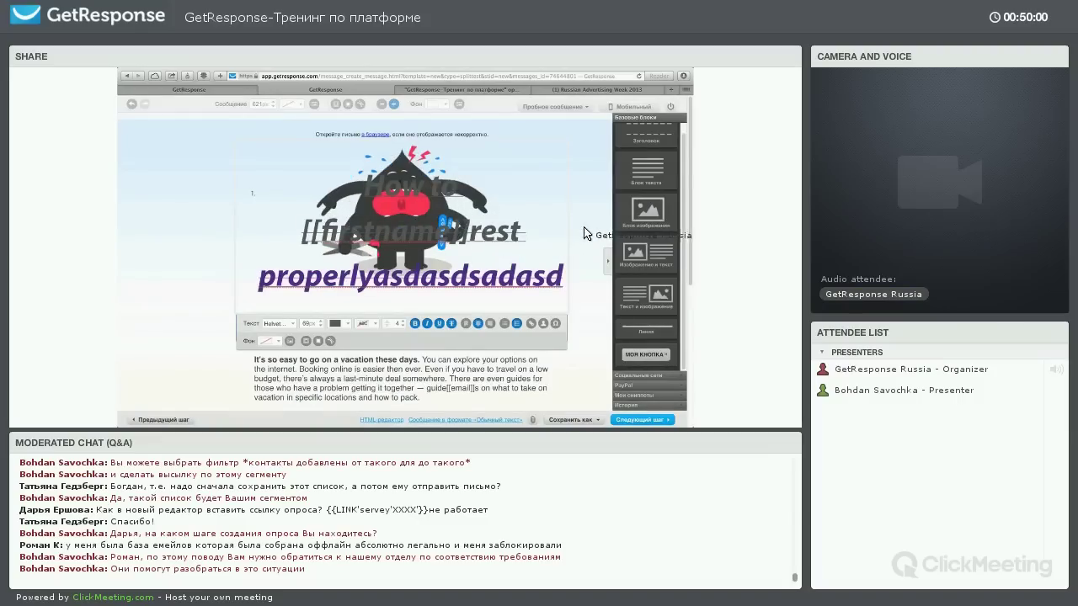
click(572, 233)
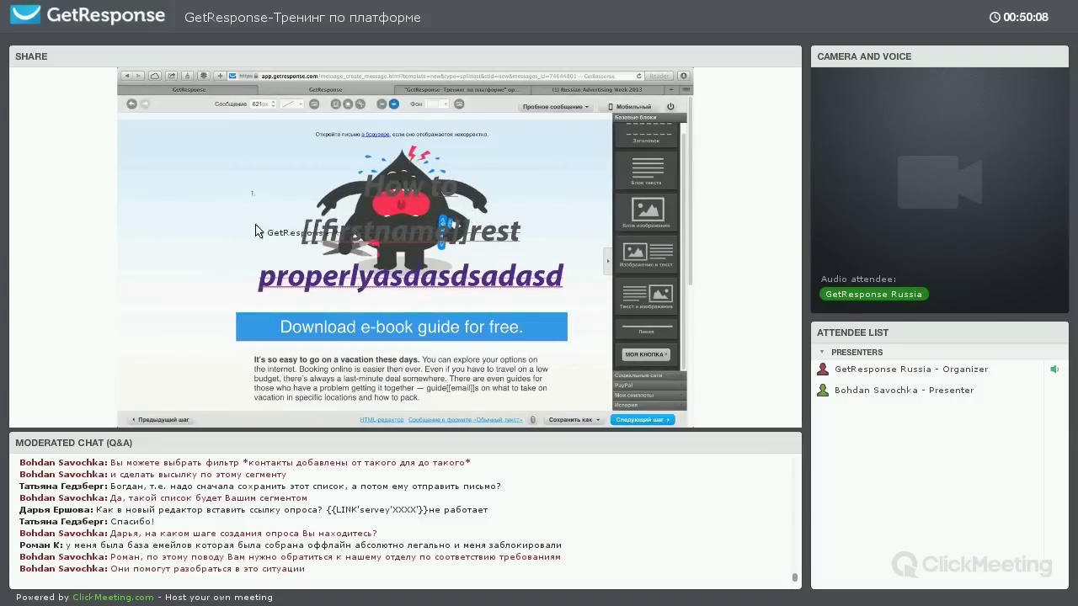
Select the Download e-book button and shrink its padding
scroll(361, 251, down, 1)
scroll(361, 251, down, 1)
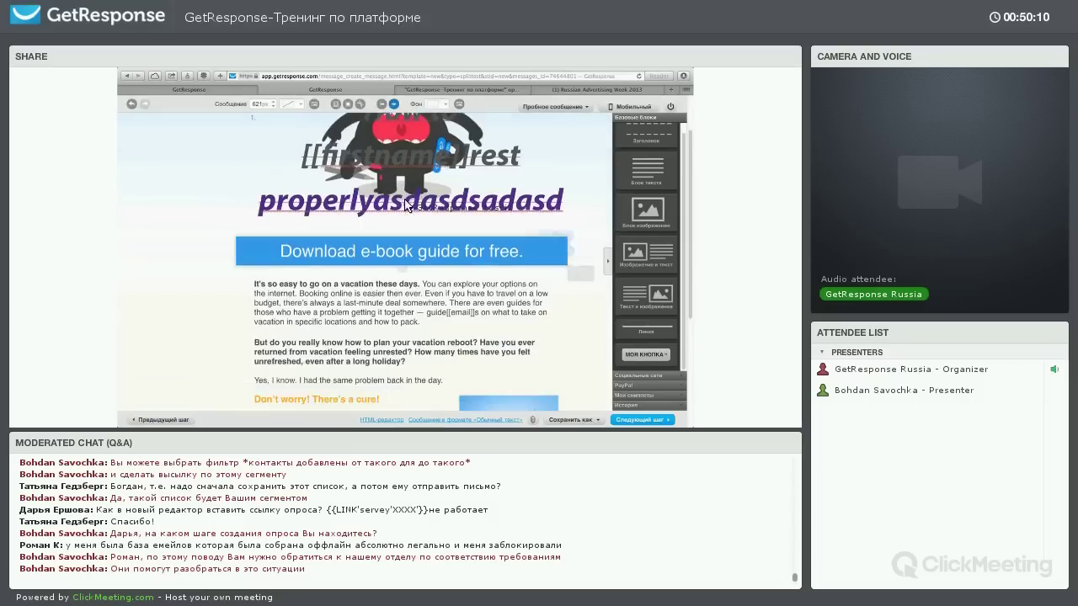
scroll(412, 205, up, 2)
scroll(379, 254, down, 2)
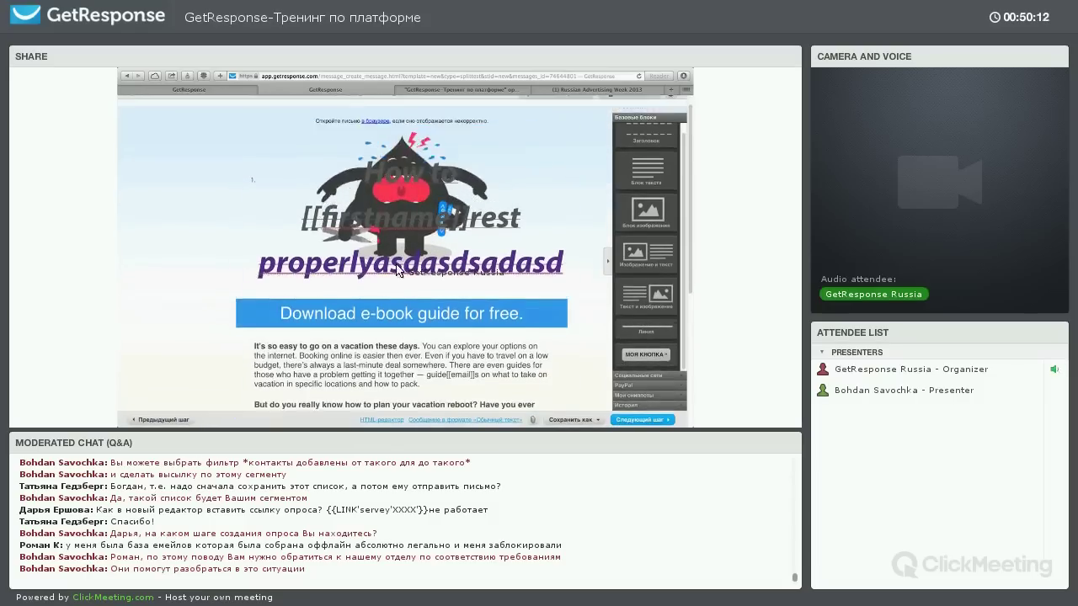
click(379, 254)
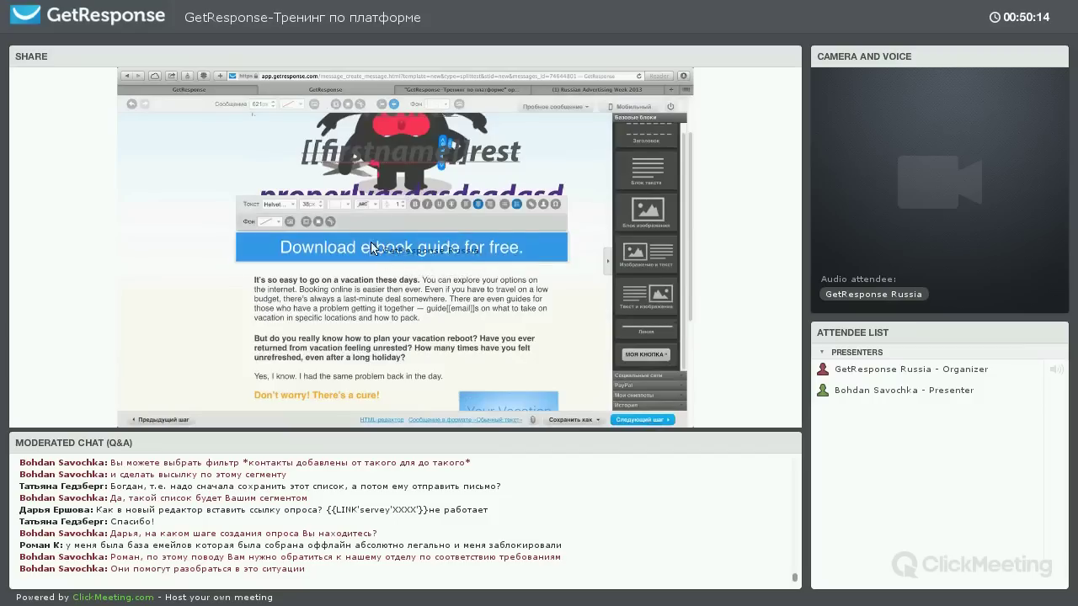
click(307, 222)
click(329, 246)
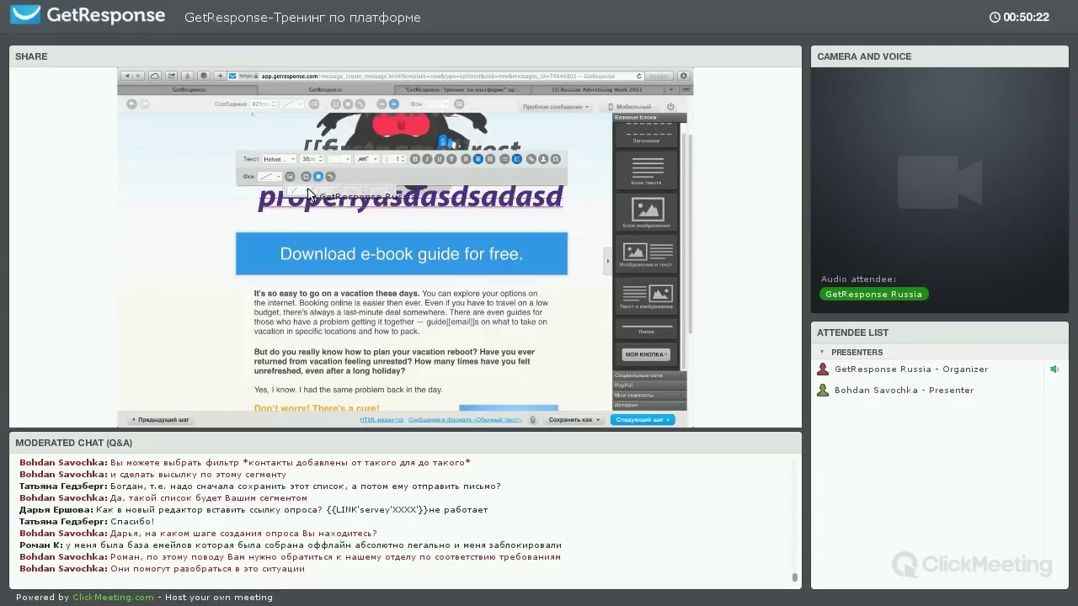
Give the Download button a 3px orange border
click(300, 254)
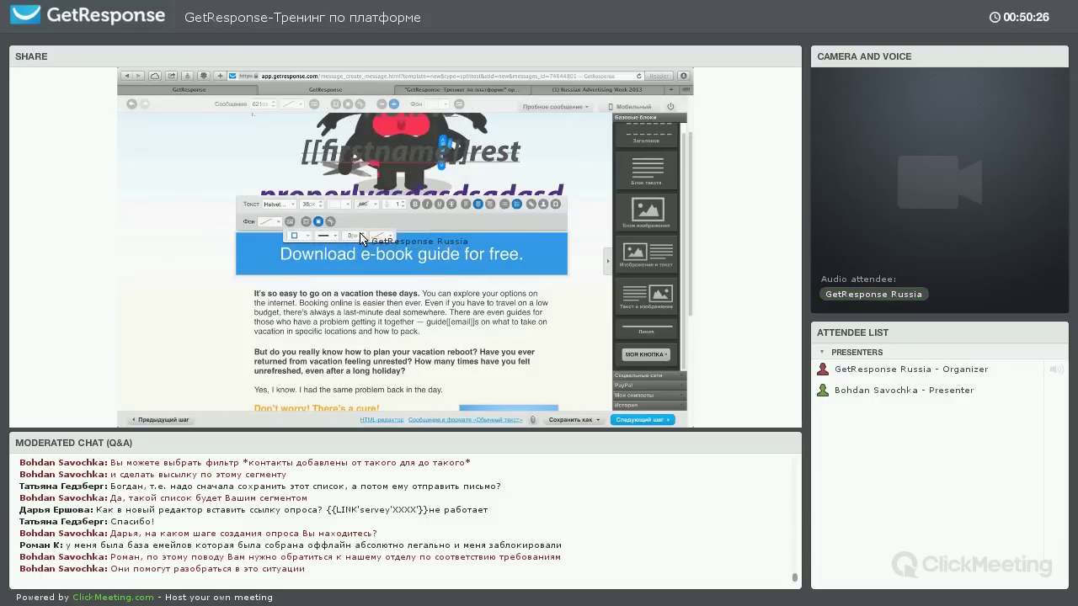
click(381, 237)
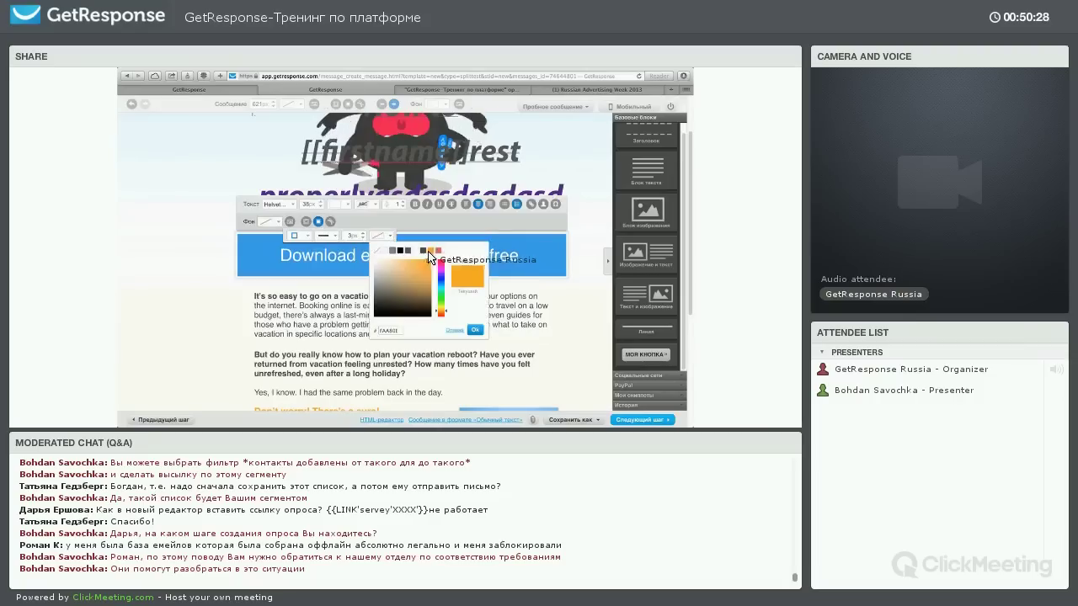
click(511, 285)
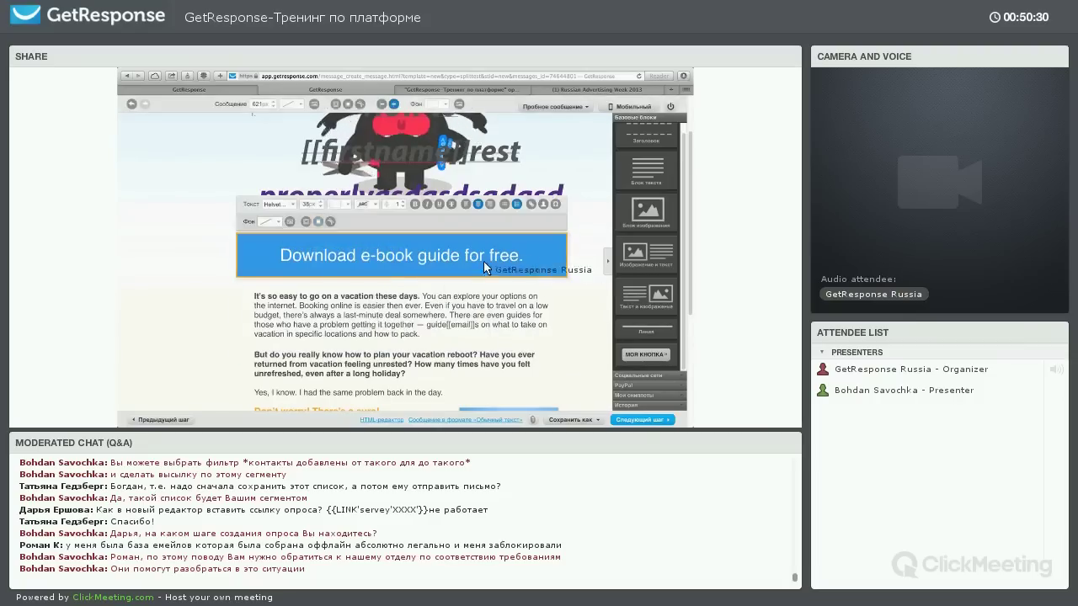
Select the header image block and start editing its text
scroll(541, 230, up, 3)
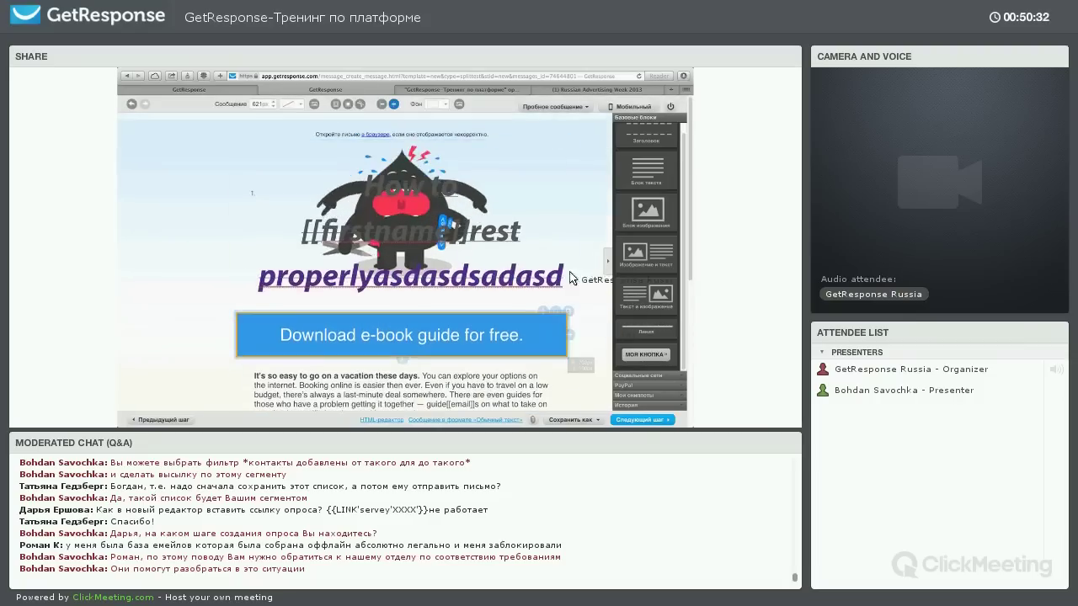
scroll(541, 230, down, 3)
scroll(472, 211, up, 3)
click(408, 169)
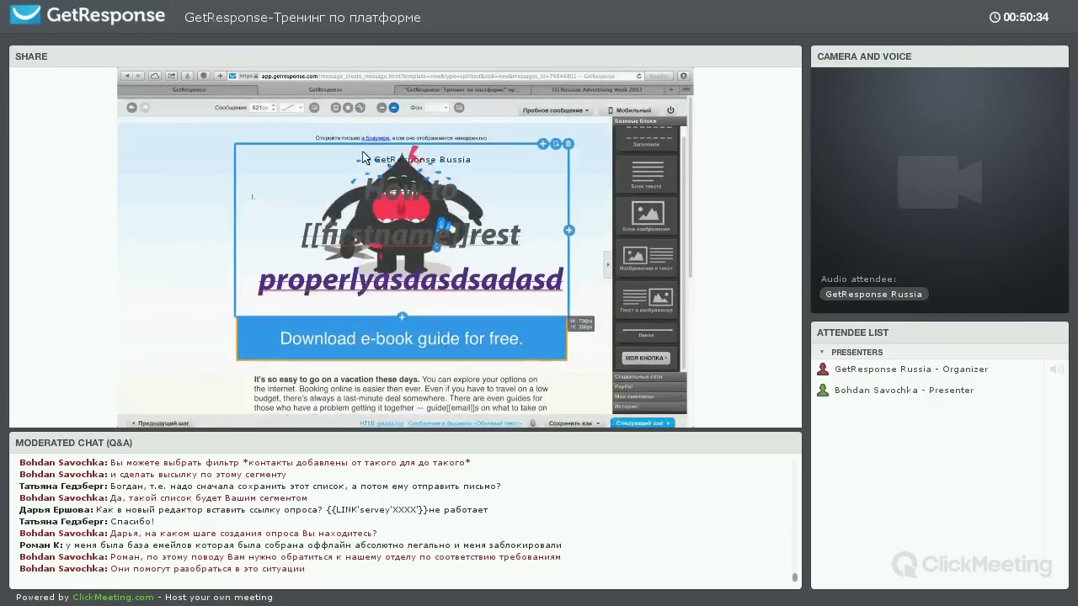
click(455, 143)
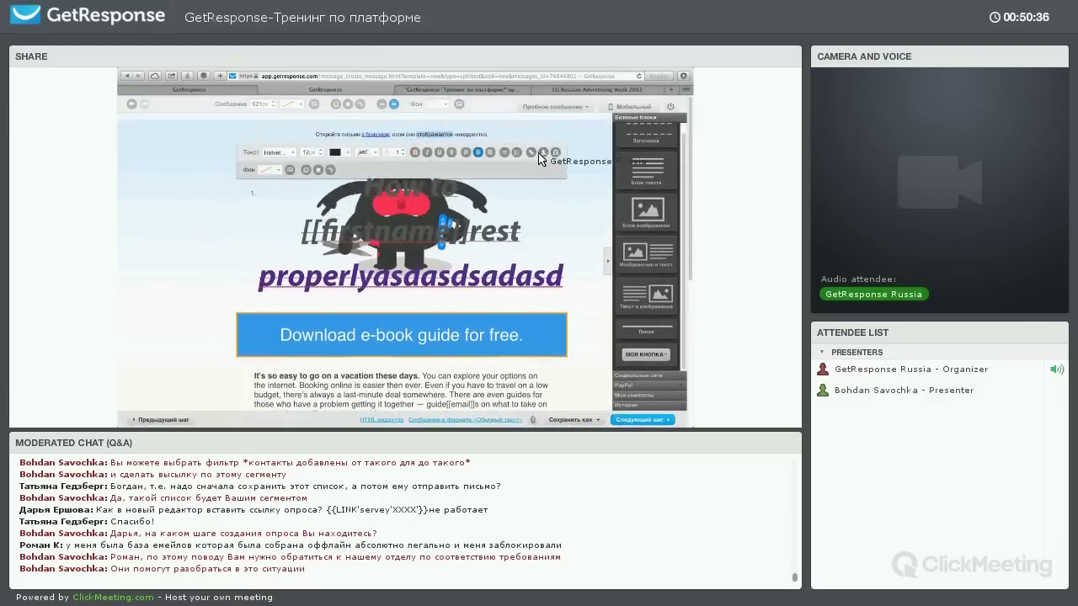
Check the view-in-browser link, then insert [[view_this_message]] into the header line
click(377, 134)
click(422, 246)
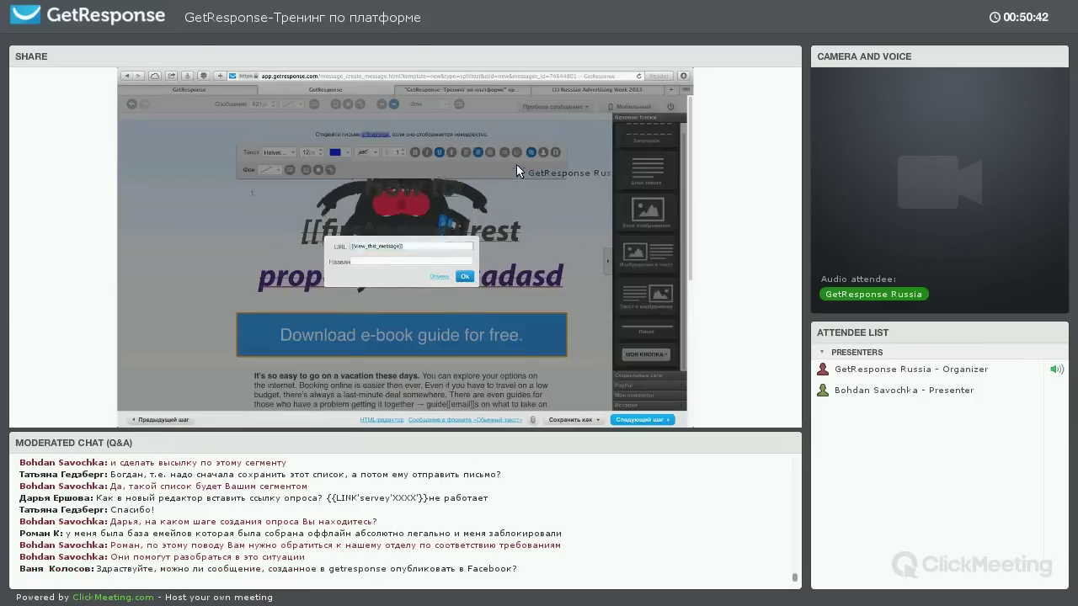
key(Return)
click(543, 151)
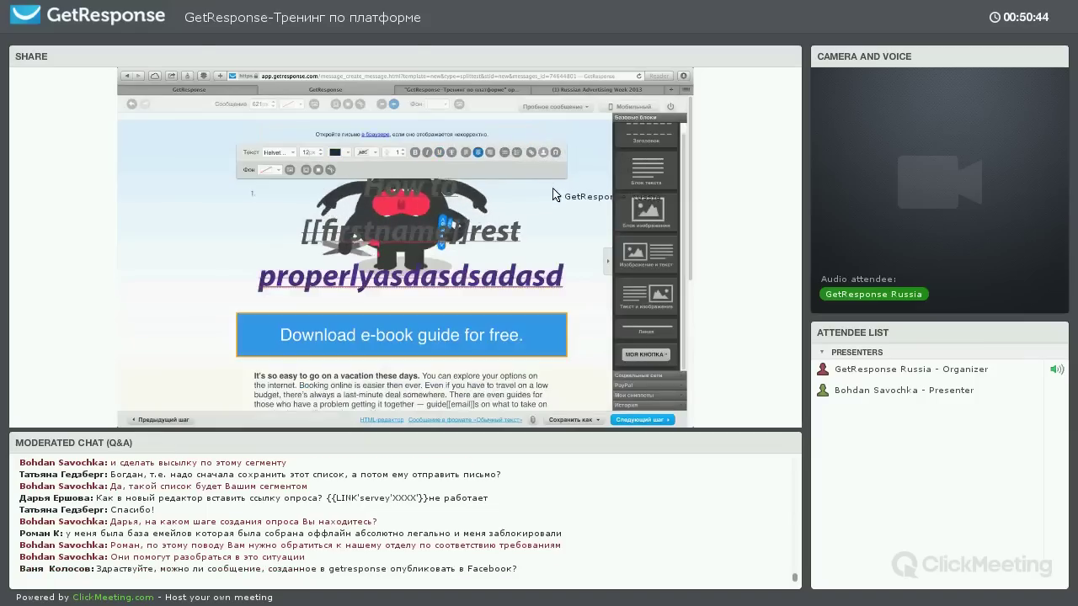
scroll(556, 202, down, 5)
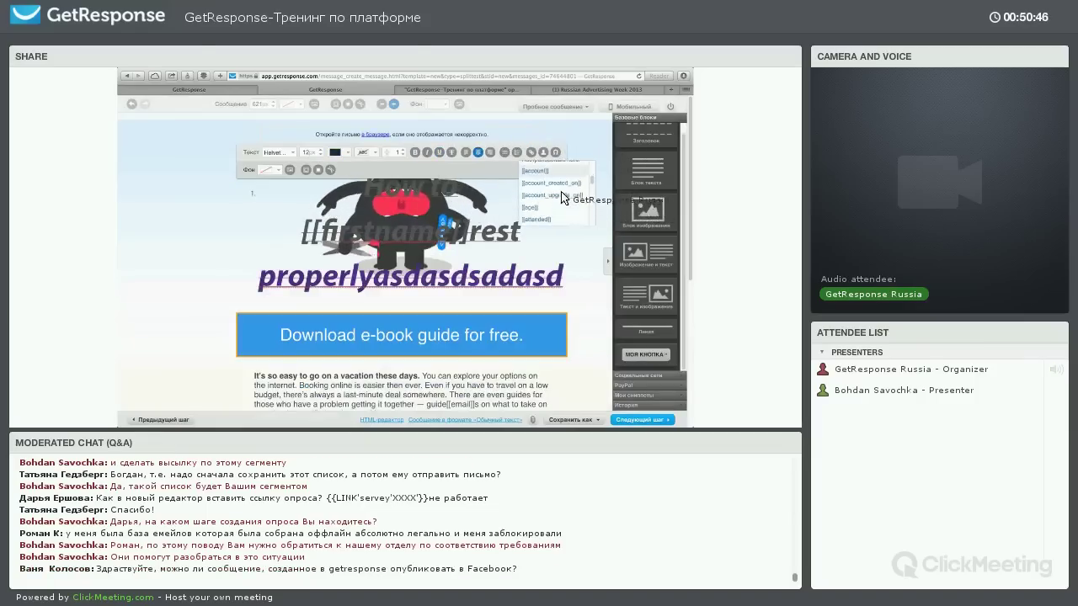
scroll(562, 217, down, 5)
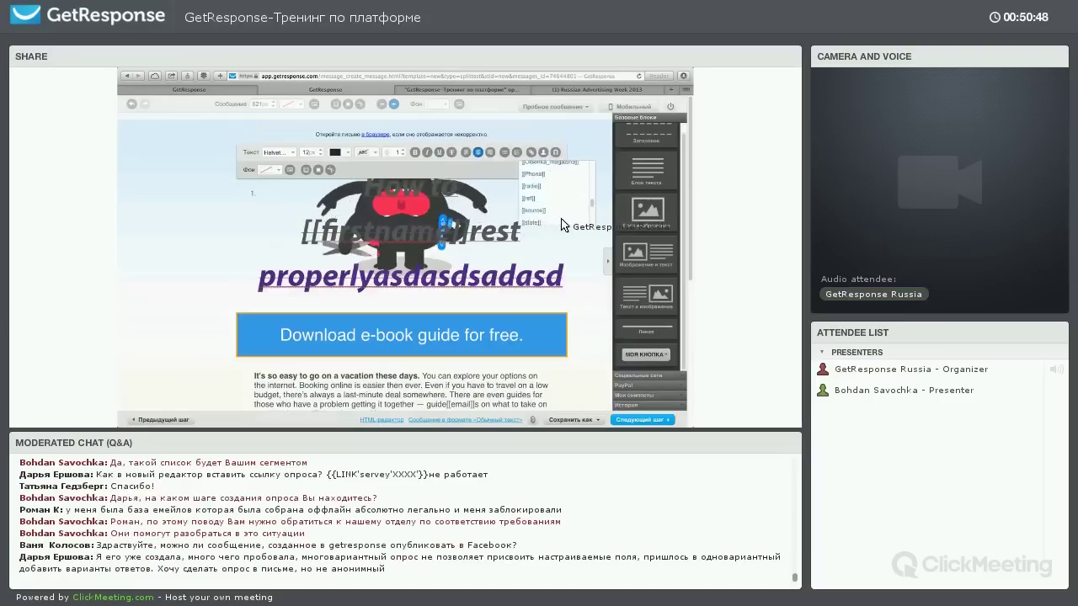
scroll(559, 214, down, 3)
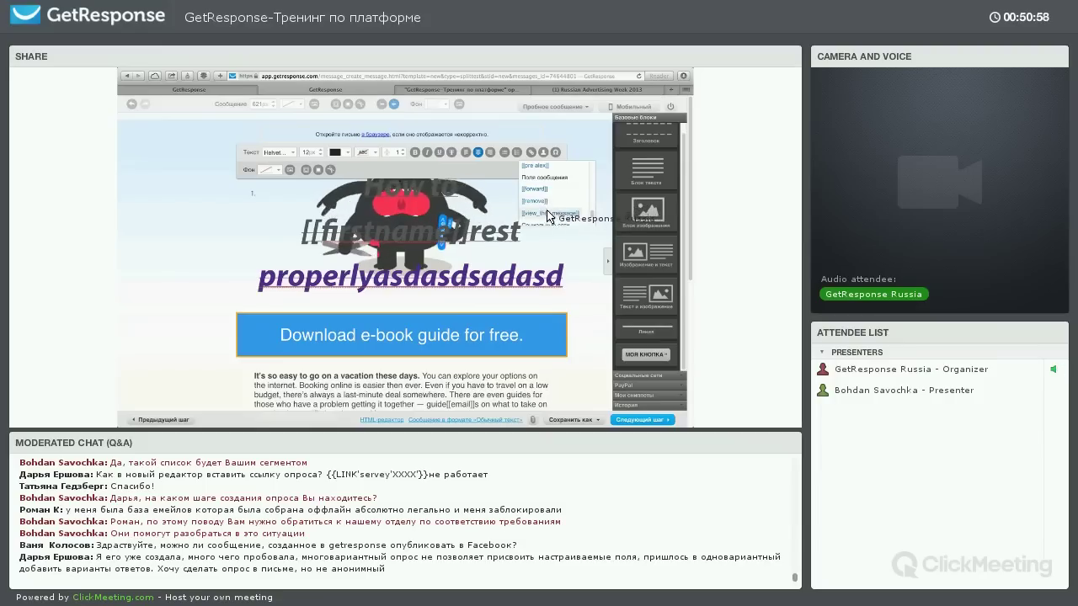
click(555, 216)
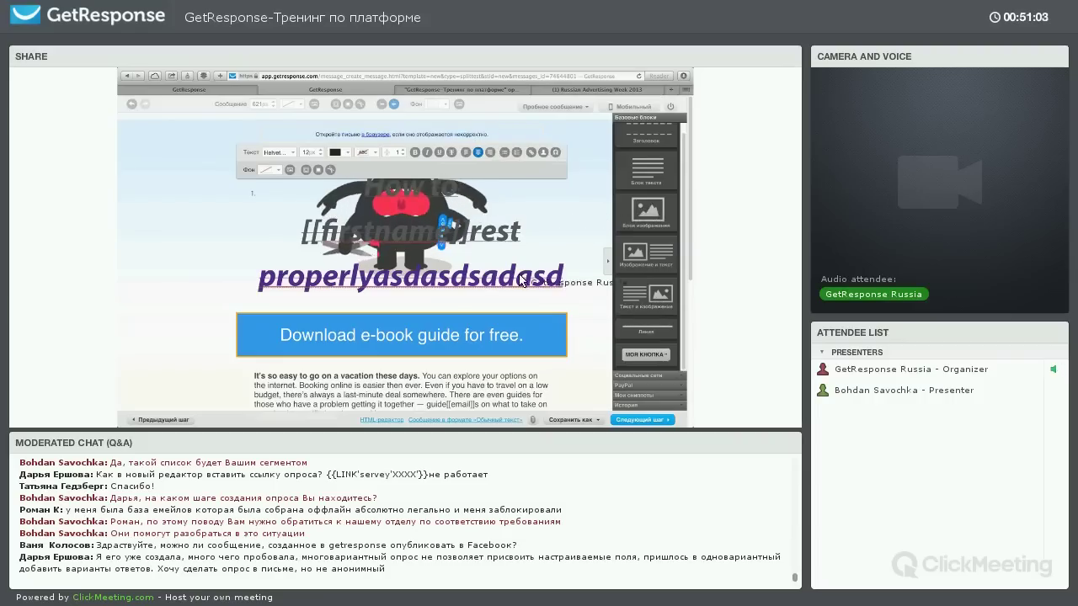
Link the word 'free' in the download banner and type test text into the vacation paragraph
scroll(501, 174, down, 3)
double_click(501, 175)
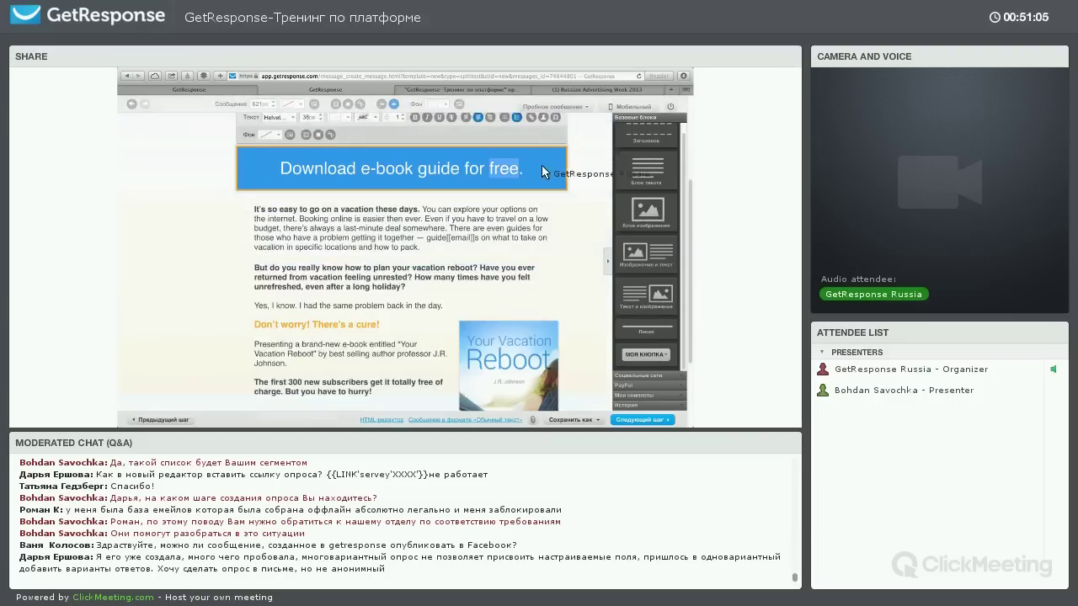
key(super+k)
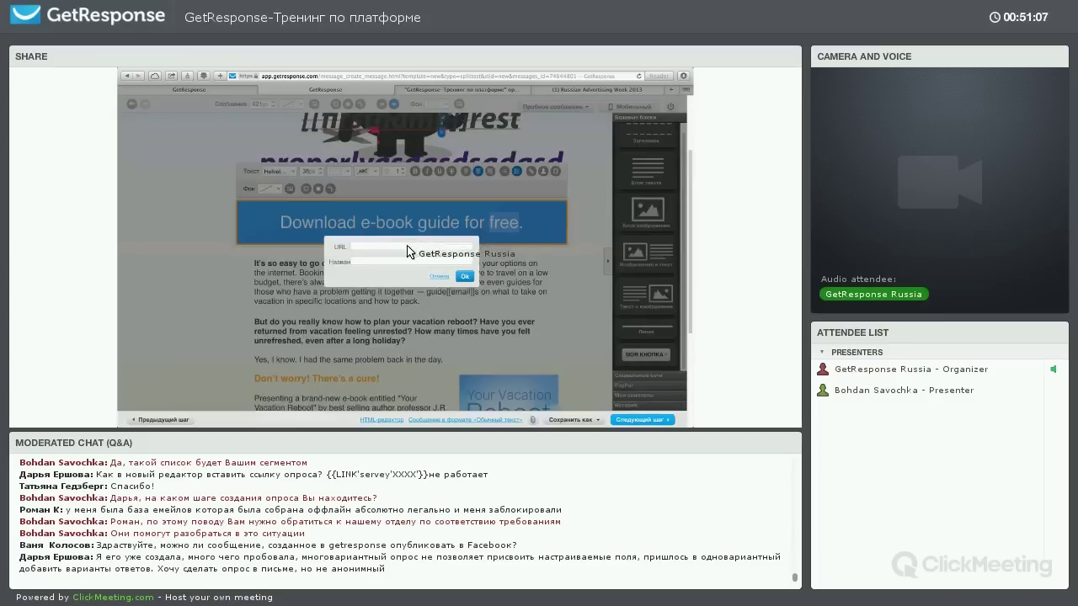
key(Return)
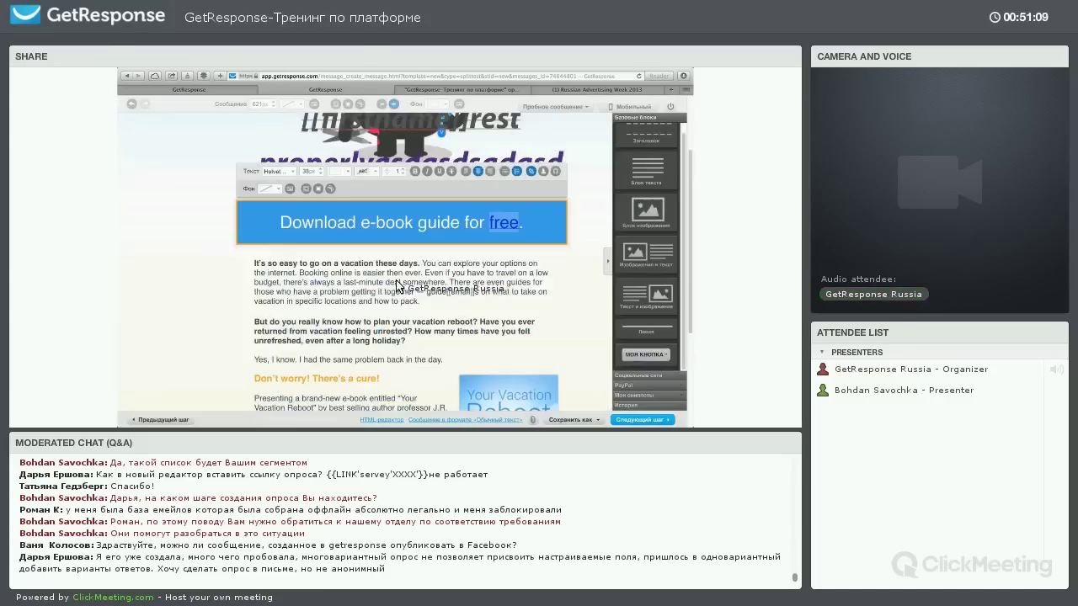
click(427, 274)
text(asdf)
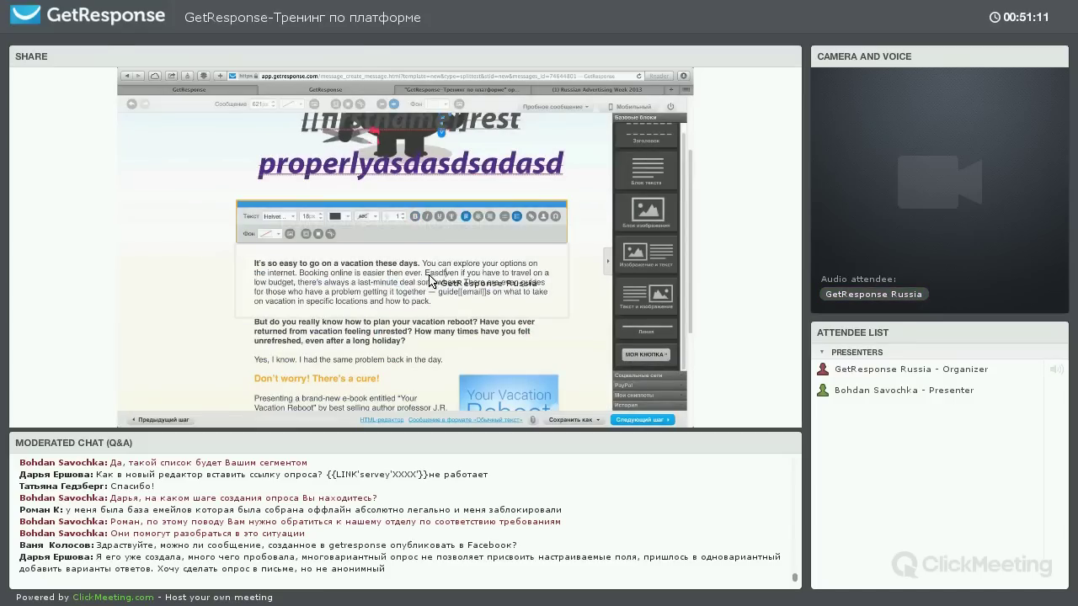
text(фвлдыажржтмптож)
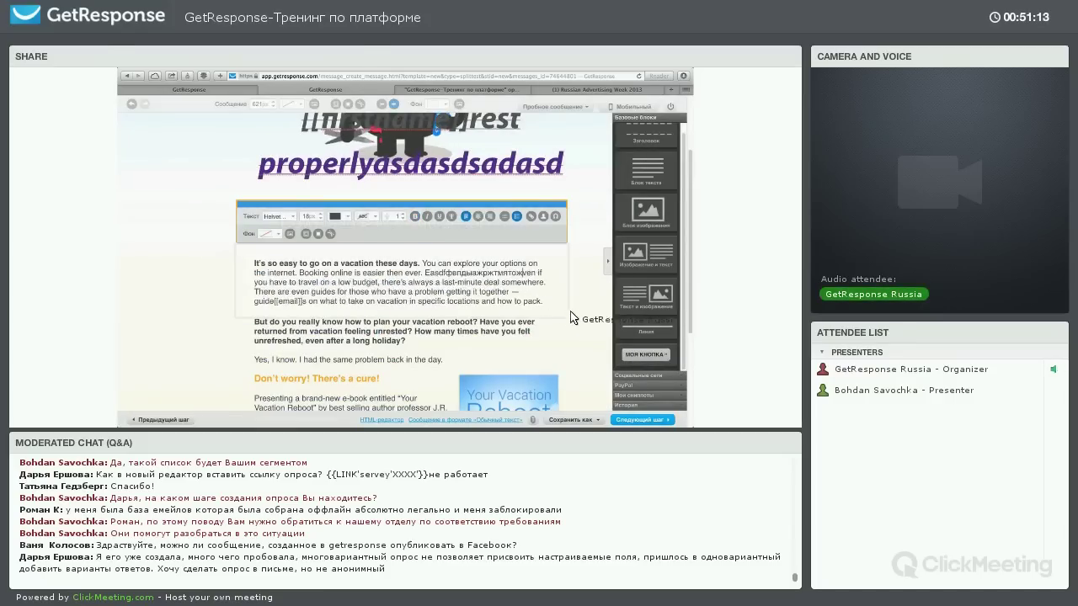
Split the vacation paragraph into three side-by-side columns
scroll(503, 287, down, 4)
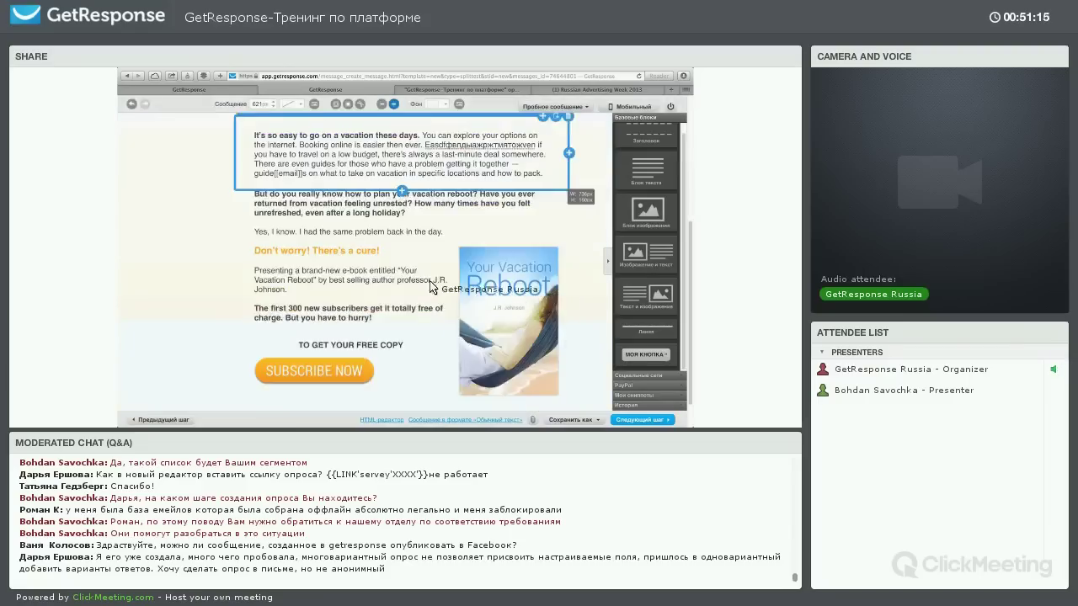
scroll(412, 244, up, 6)
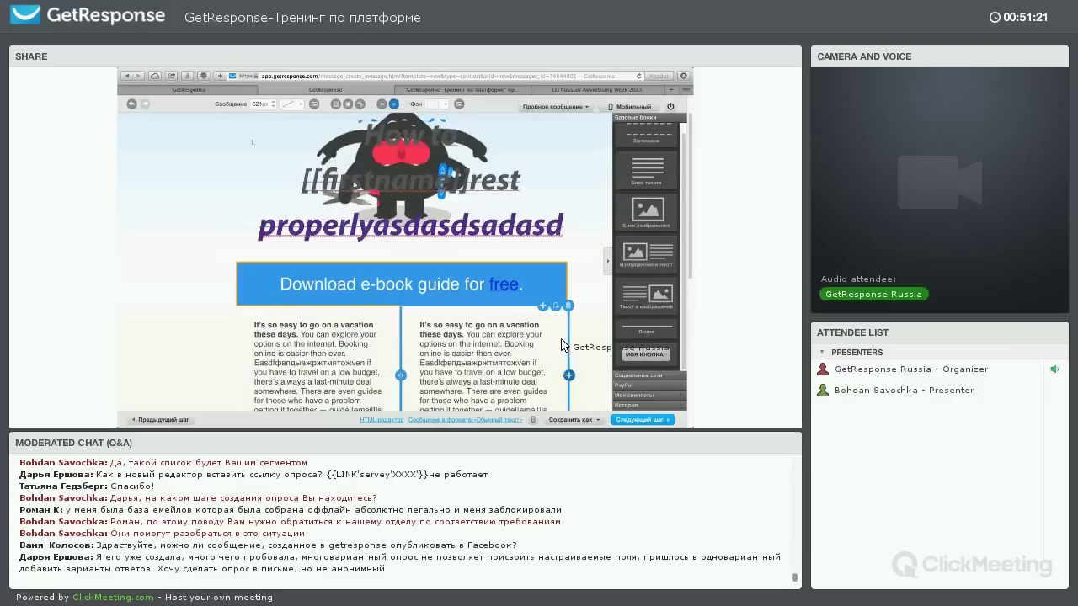
click(569, 343)
scroll(570, 308, down, 1)
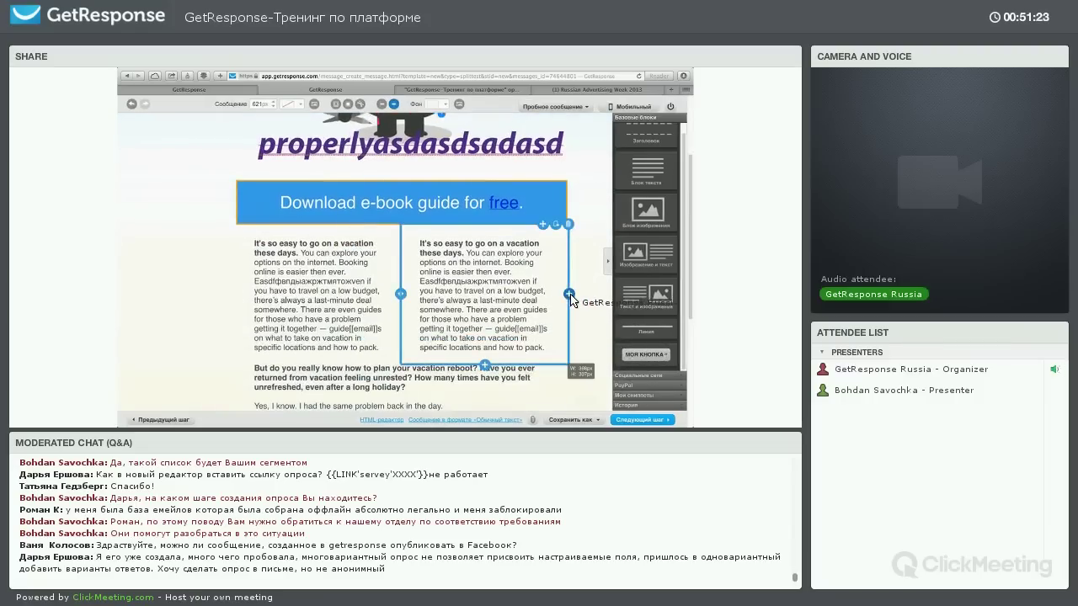
click(400, 293)
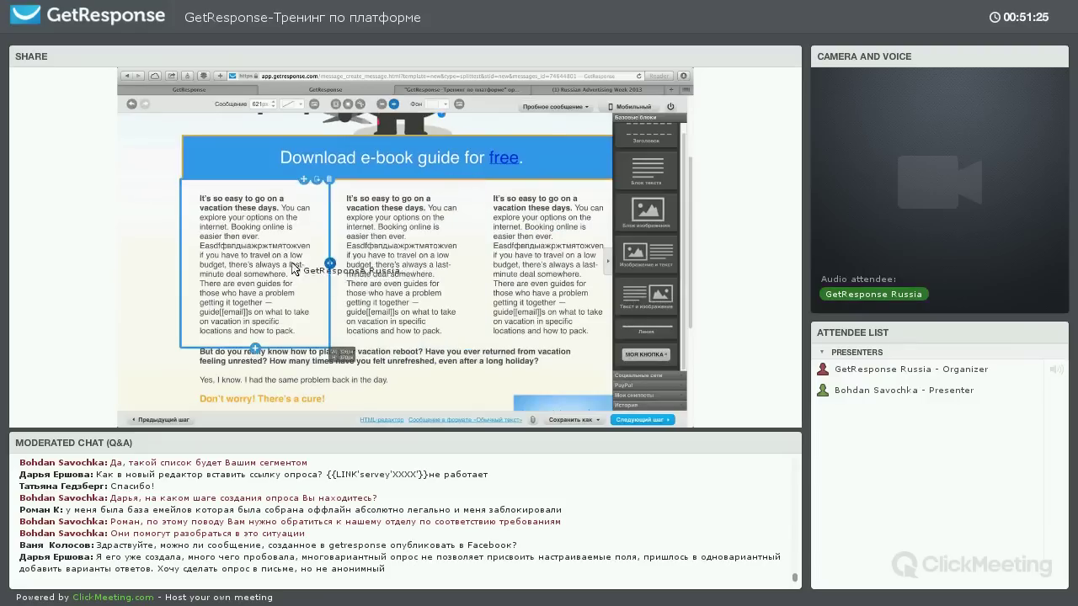
Narrow the Reboot text block and duplicate the vacation reboot question paragraph
scroll(420, 276, down, 3)
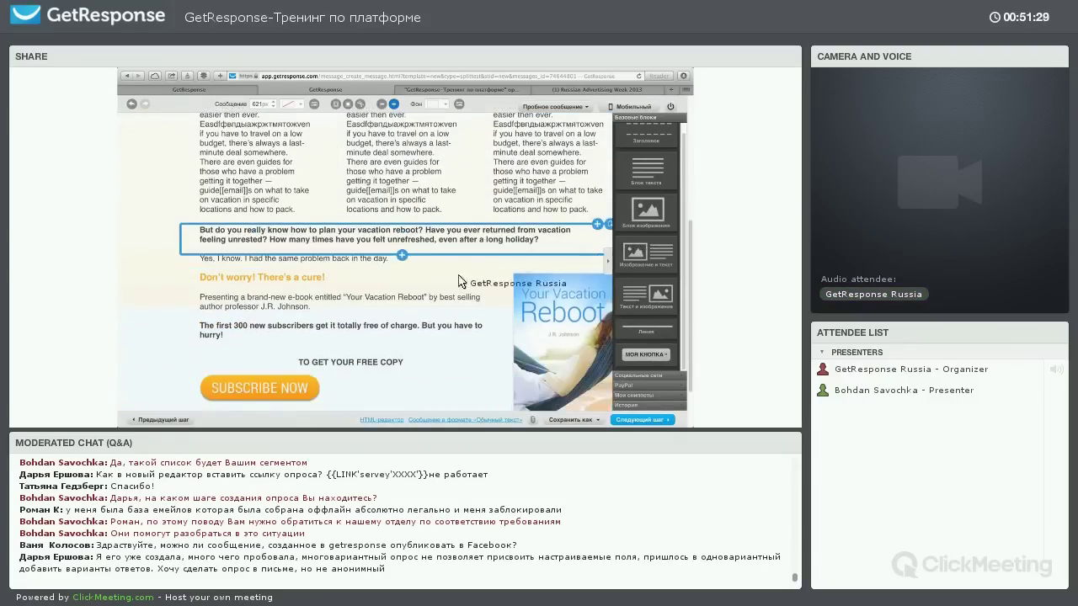
scroll(484, 299, down, 1)
drag(447, 335, 420, 285)
scroll(419, 285, up, 1)
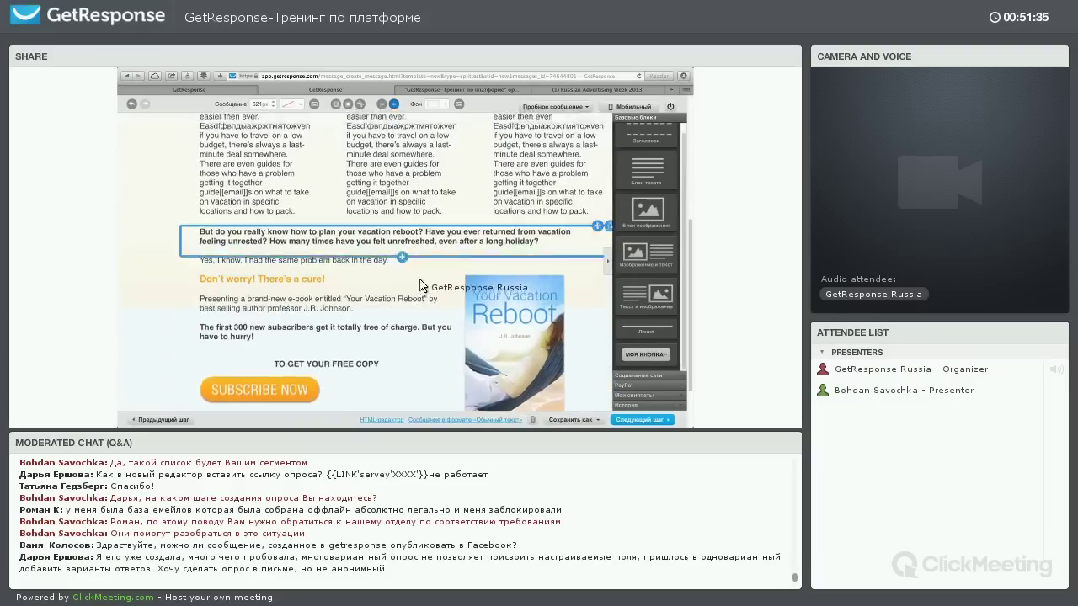
scroll(419, 285, up, 2)
click(401, 308)
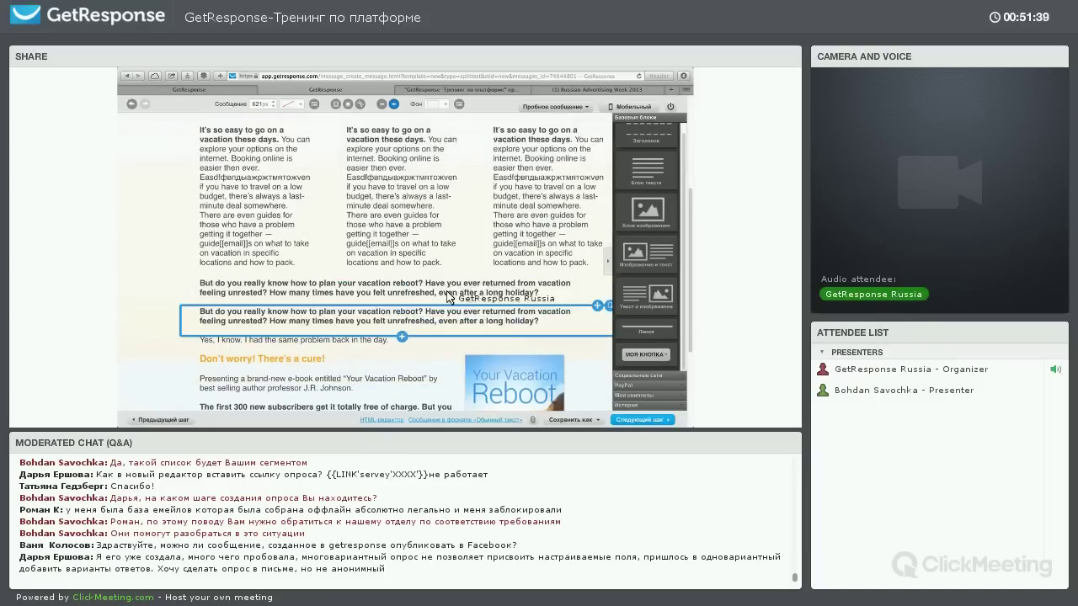
scroll(433, 321, up, 2)
scroll(438, 261, up, 2)
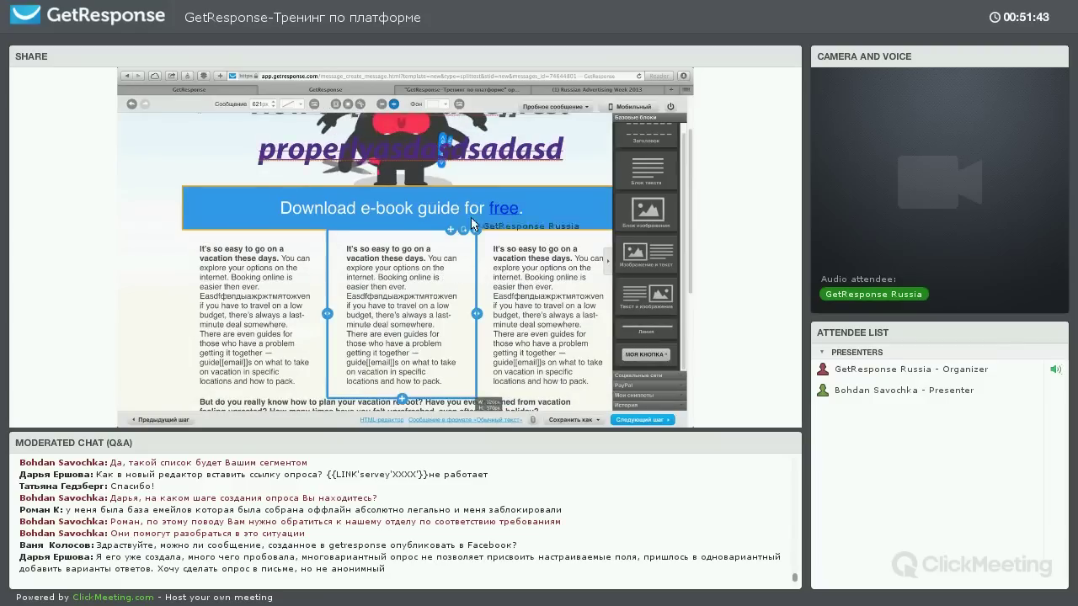
scroll(470, 217, up, 2)
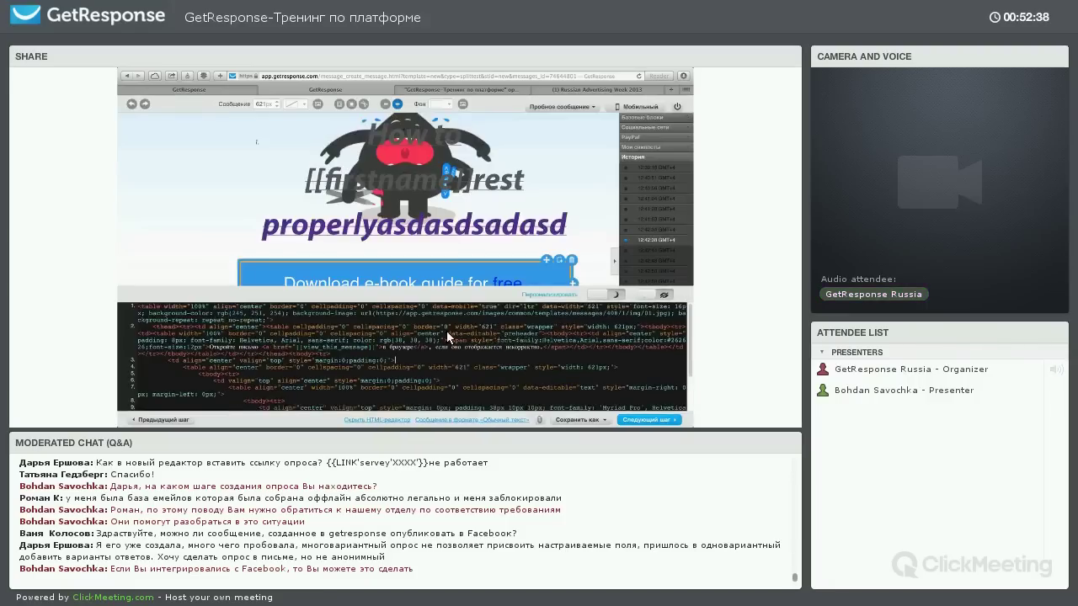
Scroll through the email's HTML source code
scroll(488, 349, down, 10)
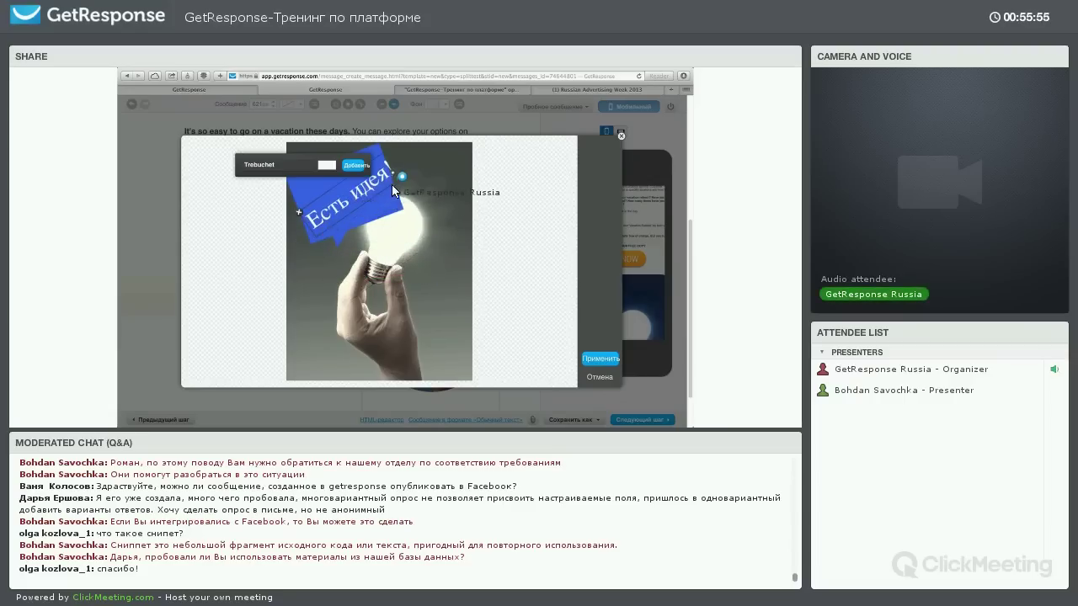
Position the 'Есть идея!' caption on the lightbulb sign and apply it
drag(383, 196, 439, 189)
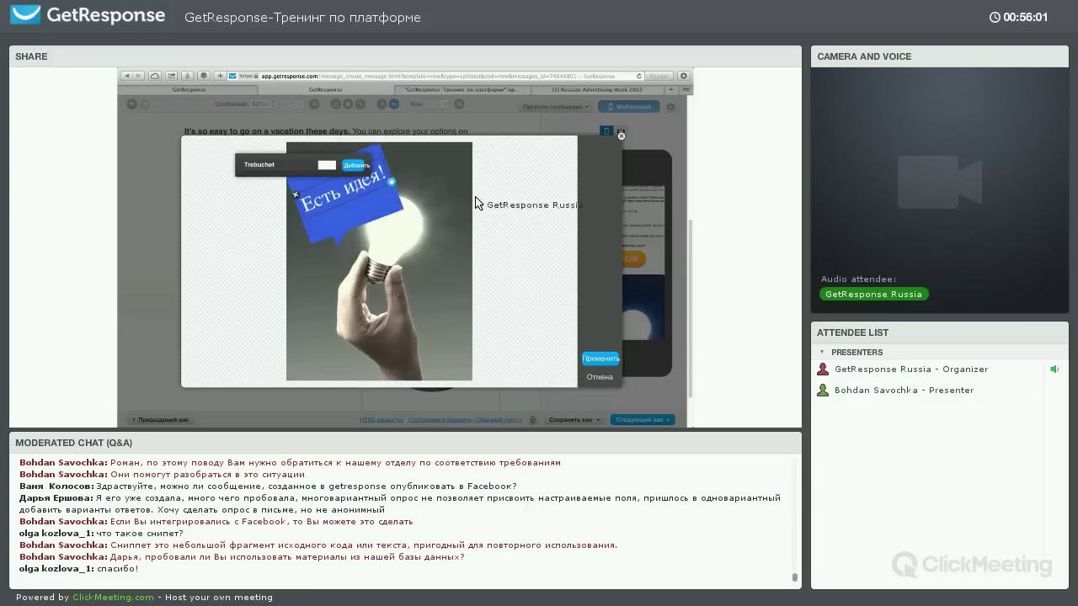
drag(551, 312, 591, 356)
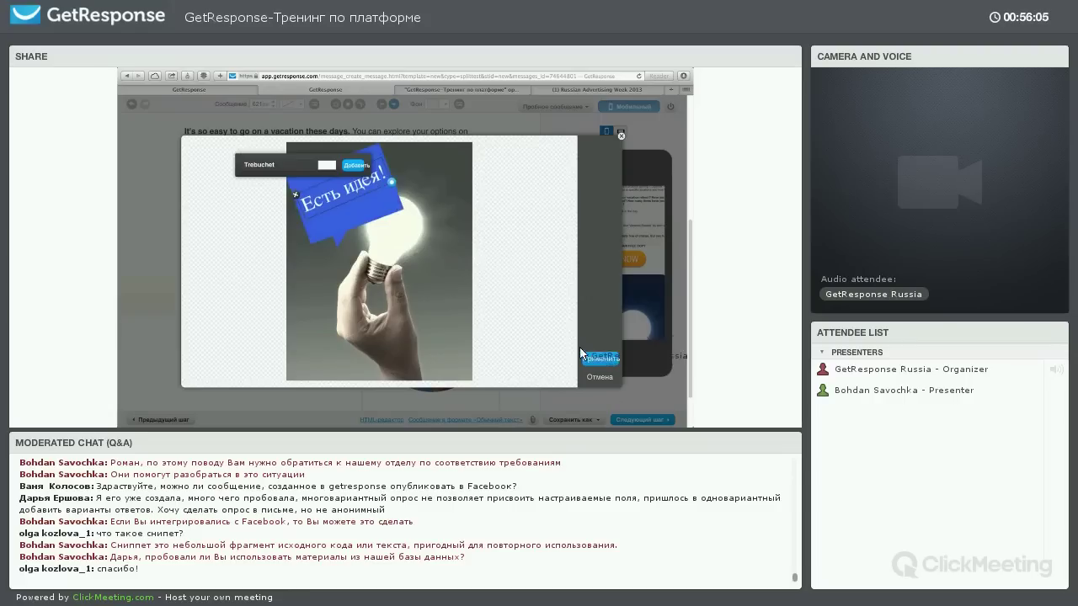
click(589, 358)
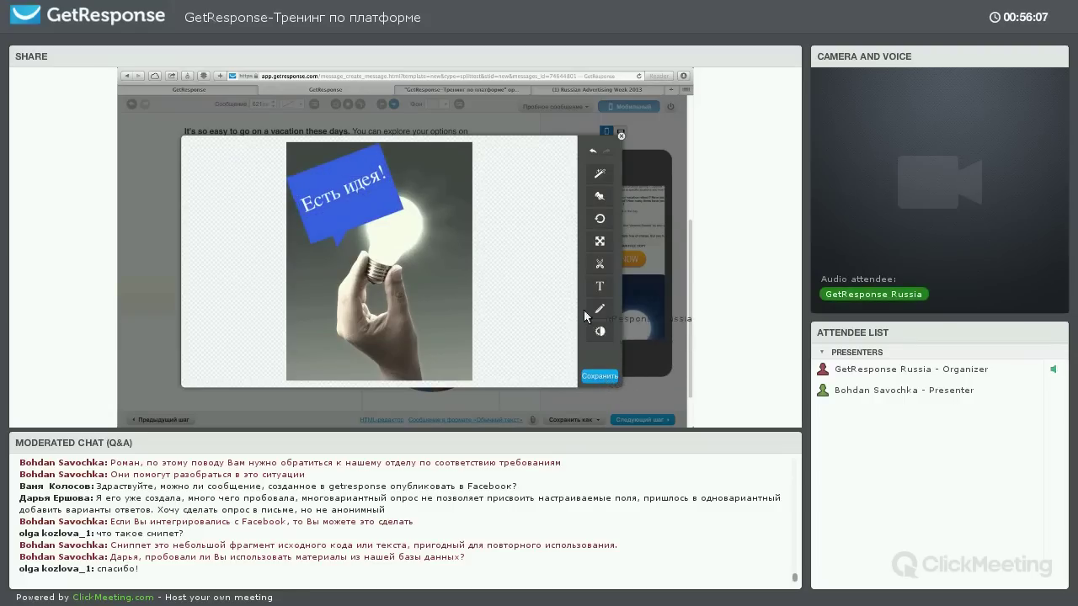
Tweak the image's saturation and temperature, then apply and close the image editor
click(595, 257)
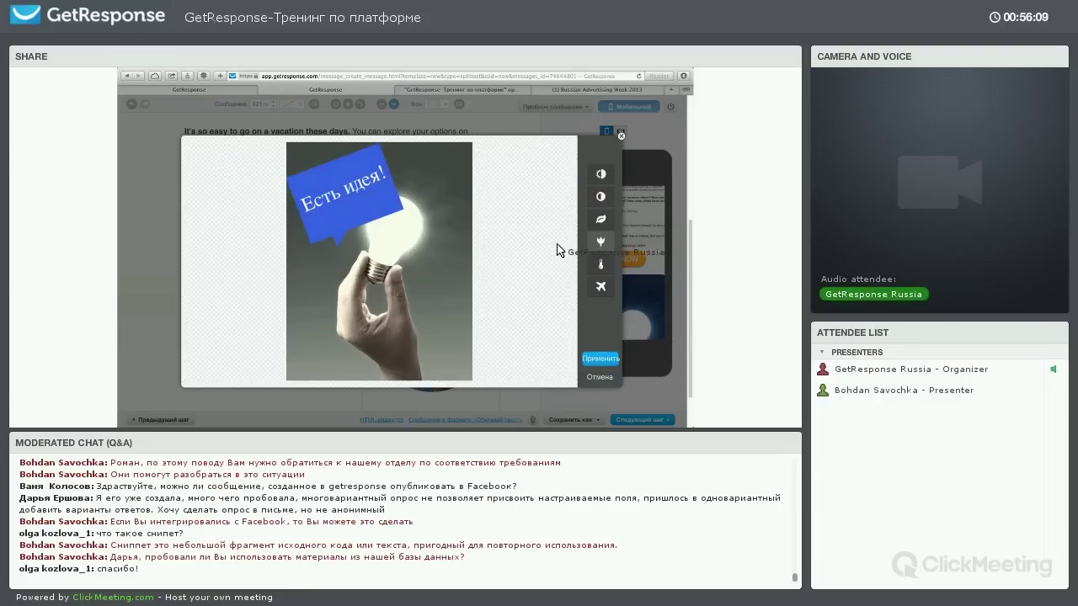
drag(557, 244, 532, 244)
click(509, 241)
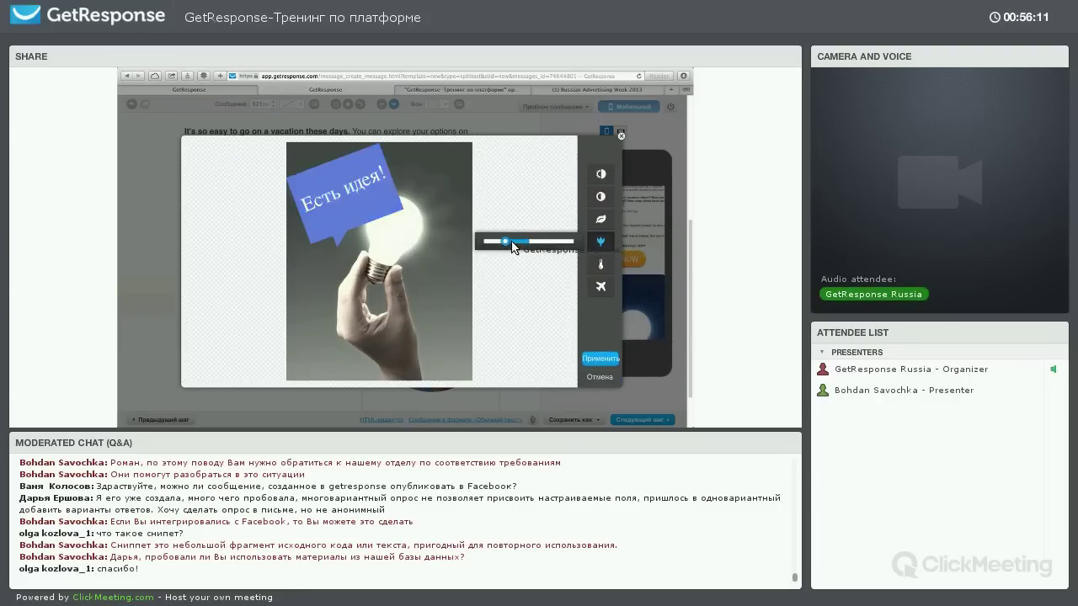
click(600, 264)
click(511, 265)
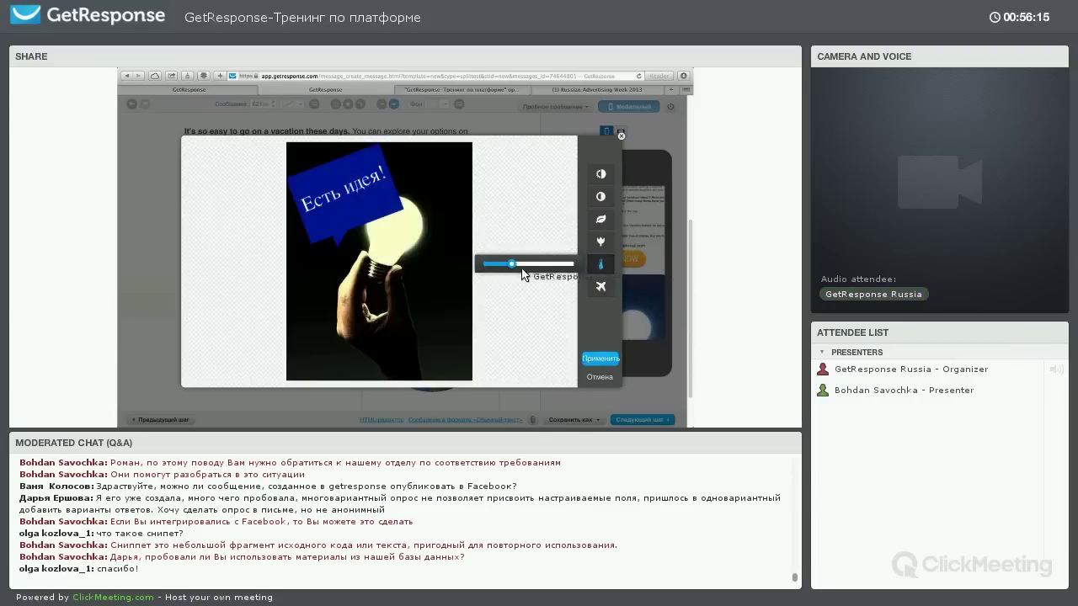
drag(499, 268, 483, 264)
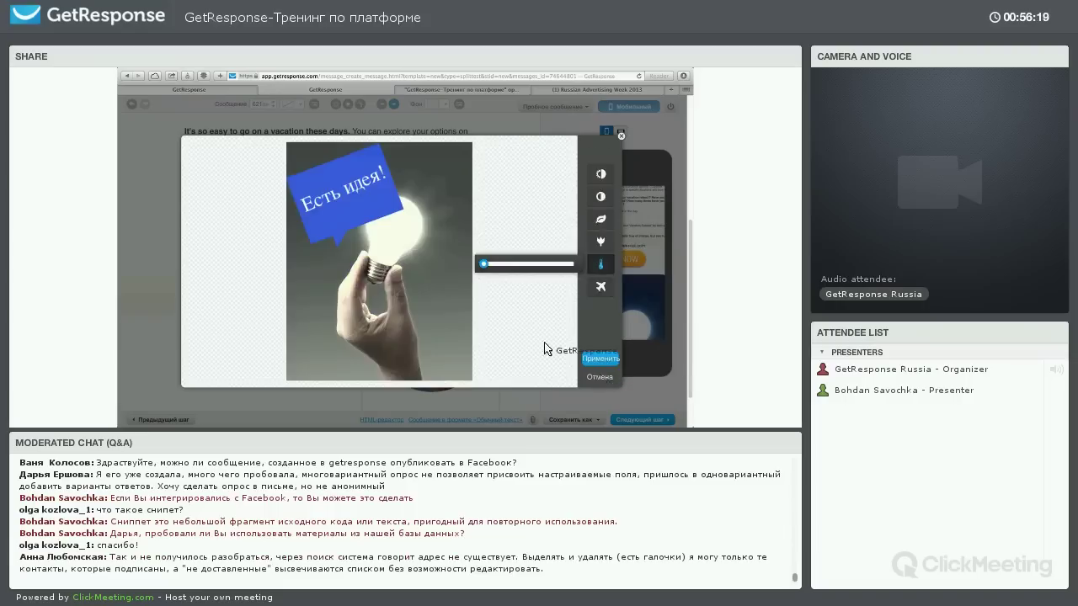
click(601, 358)
Select the bulb image and bring up its editing and adjustment options
click(225, 291)
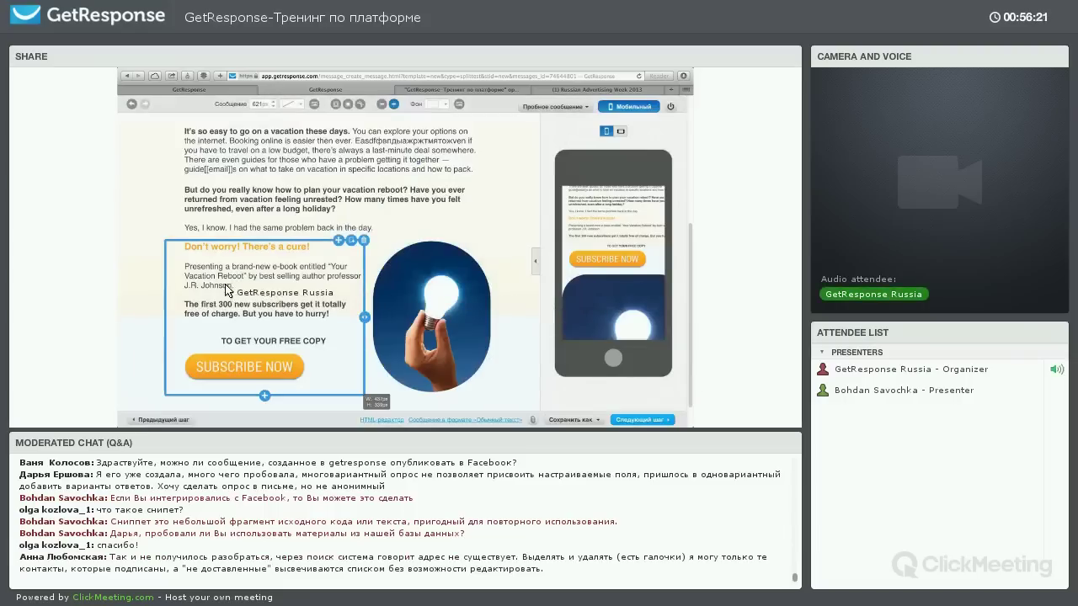
click(404, 293)
scroll(421, 297, down, 1)
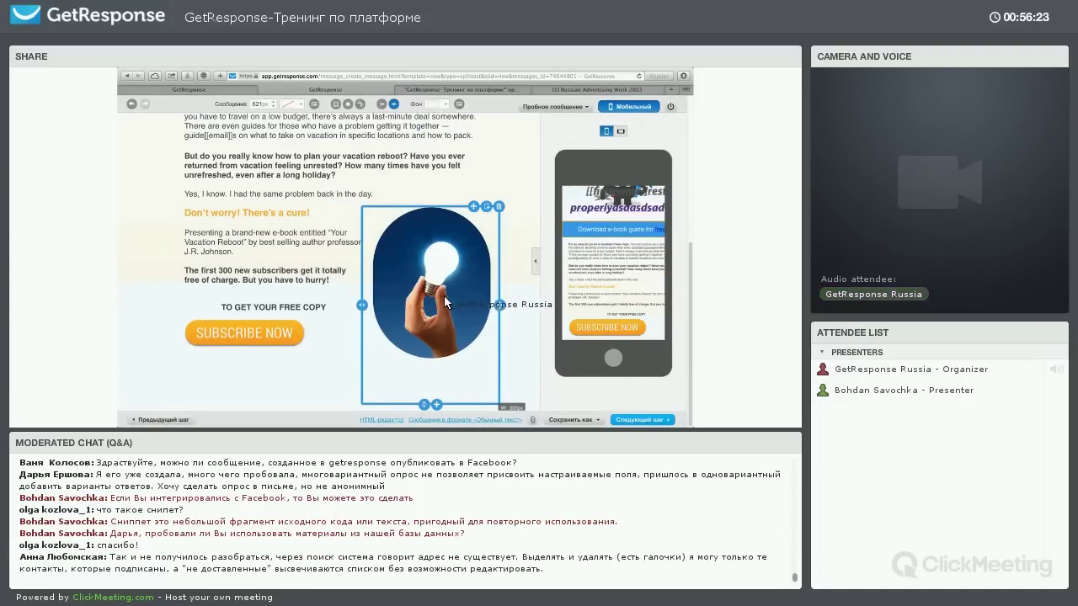
click(460, 287)
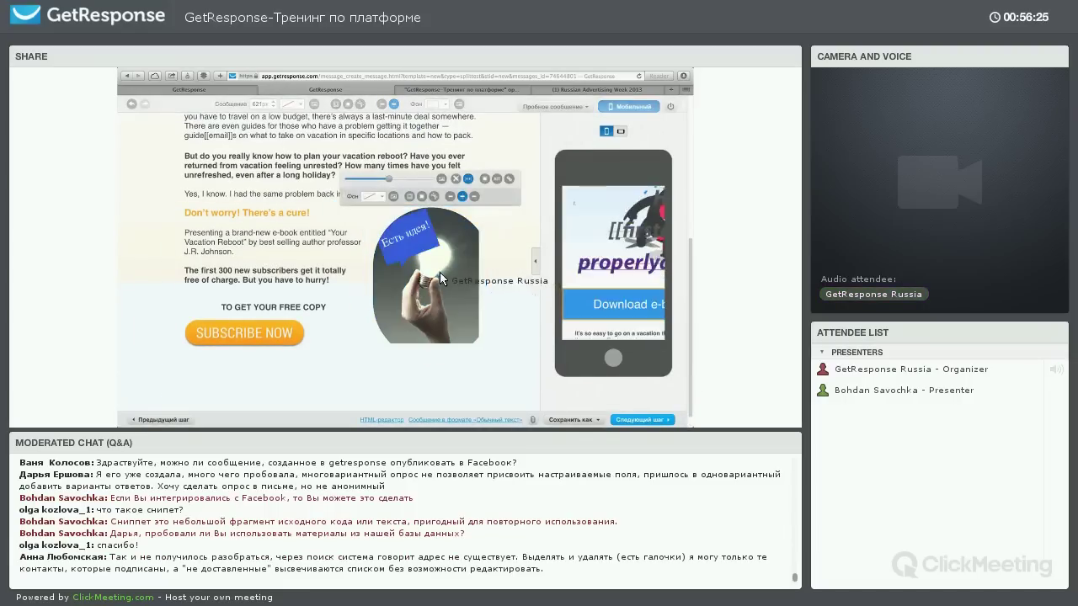
click(430, 198)
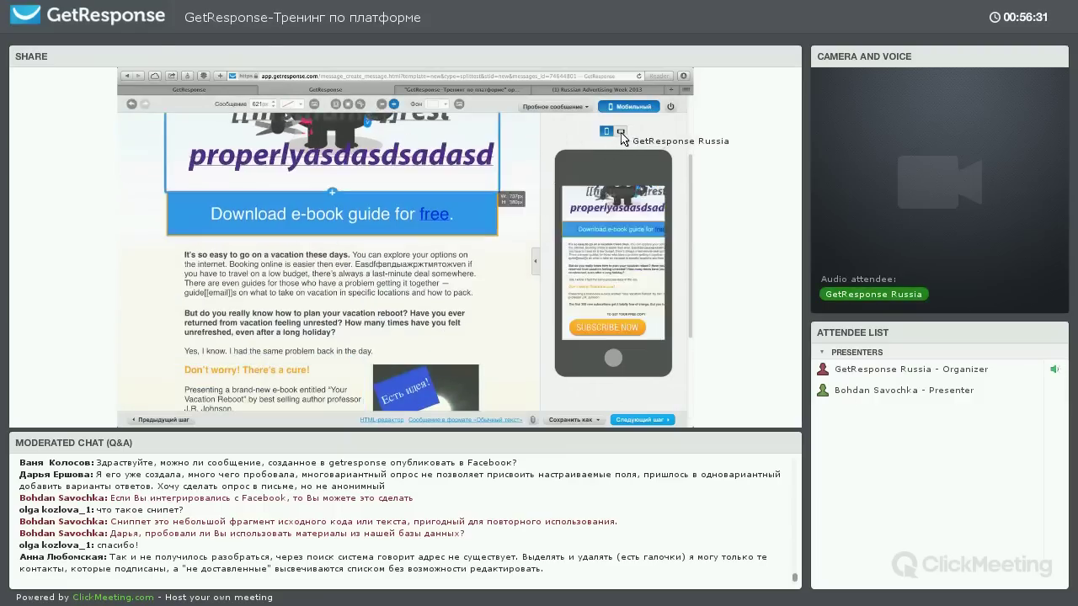
Preview the email in landscape and view the history of saved versions
click(621, 130)
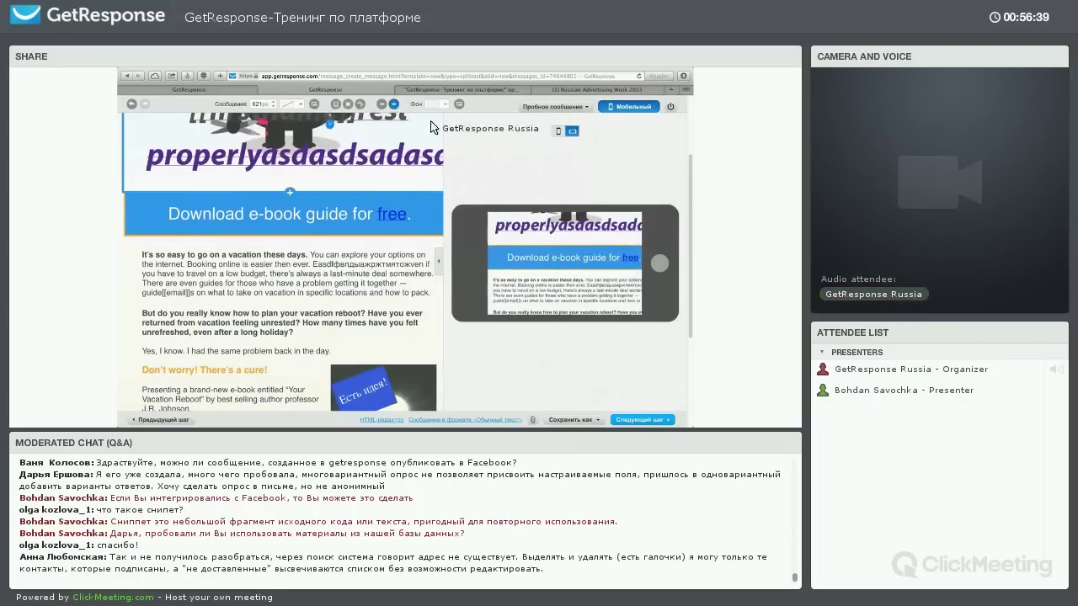
click(295, 105)
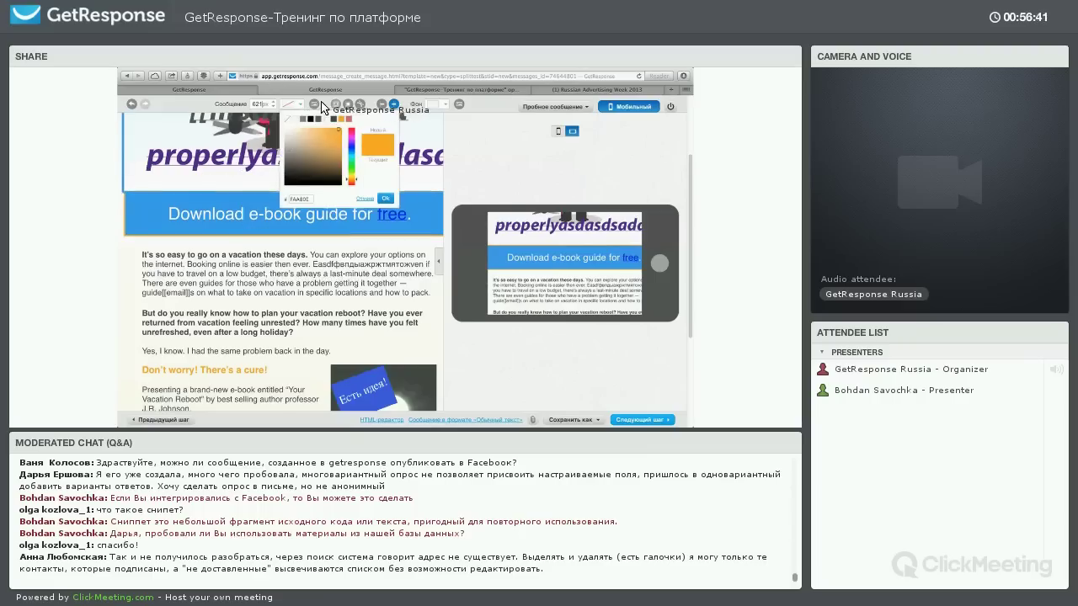
click(332, 110)
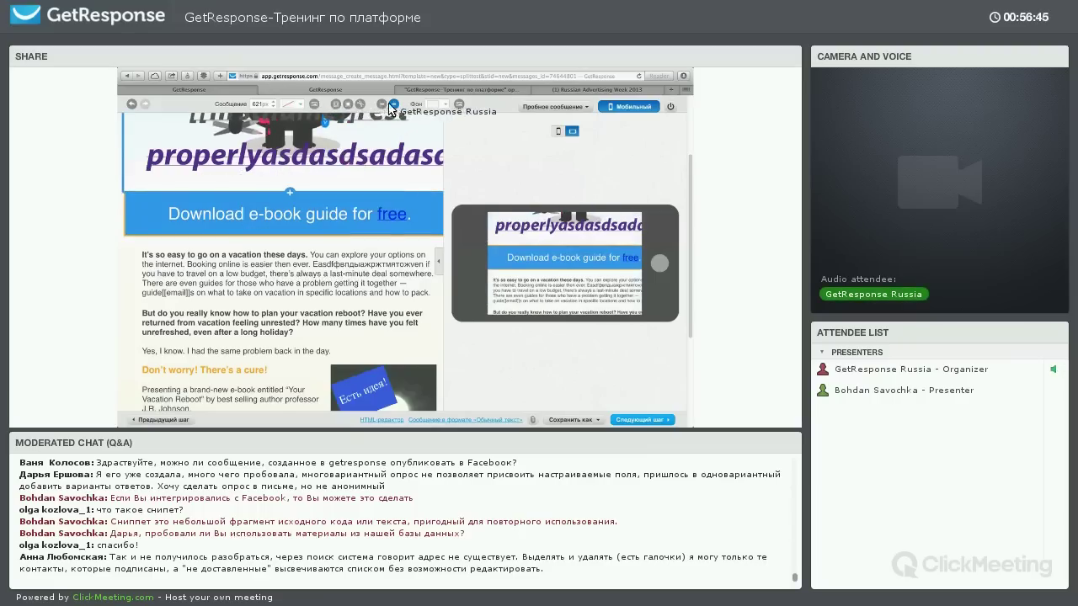
click(439, 262)
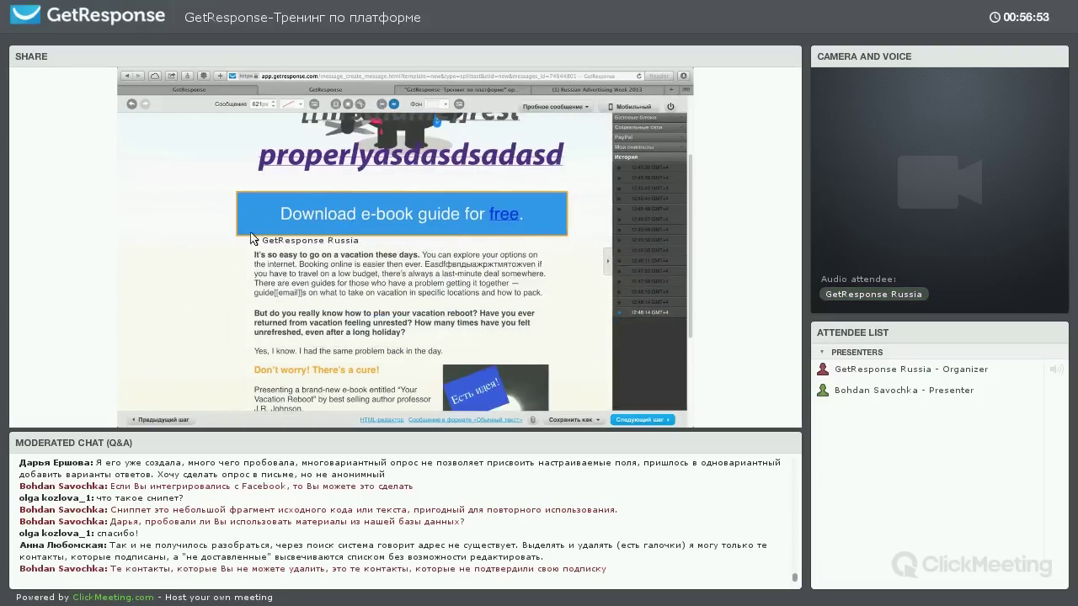
Select the header image, then bring up the message's plain-text version
click(257, 176)
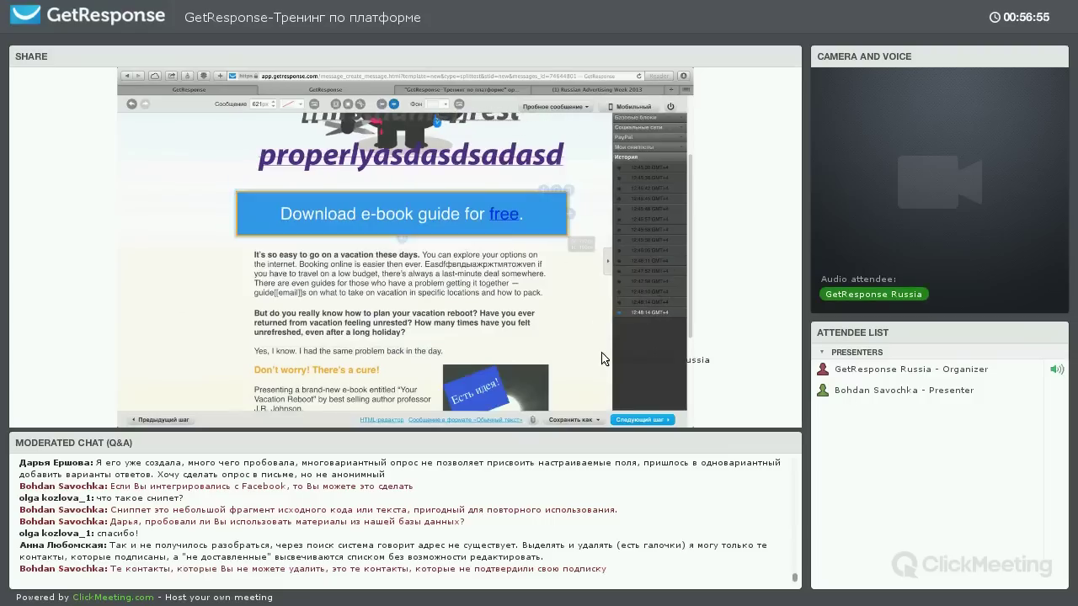
scroll(539, 337, down, 1)
scroll(505, 399, up, 3)
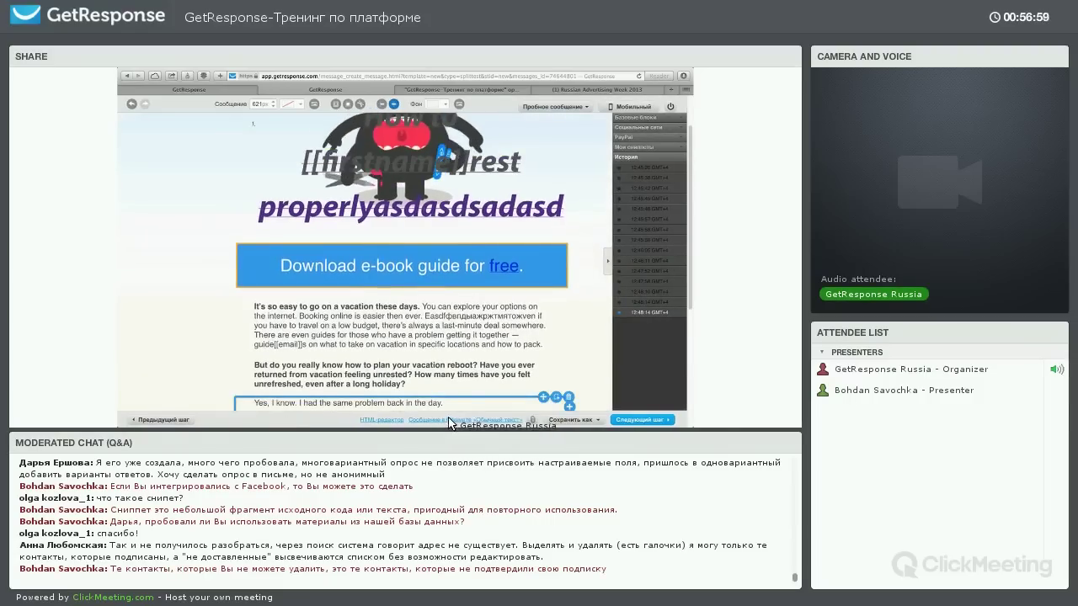
click(443, 421)
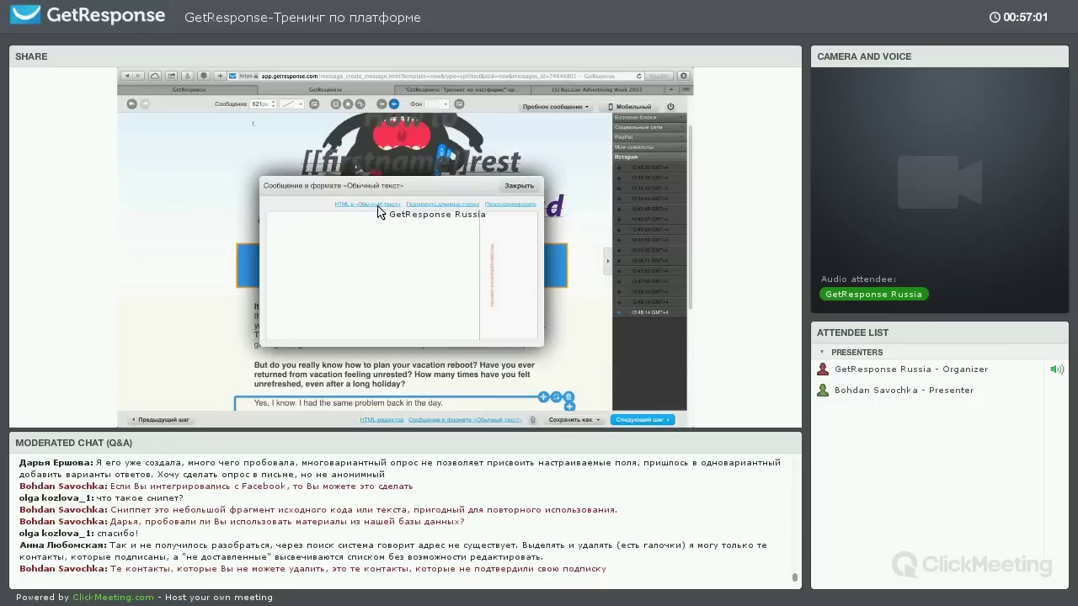
Wrap long lines in the plain-text version and scroll through the text
click(454, 206)
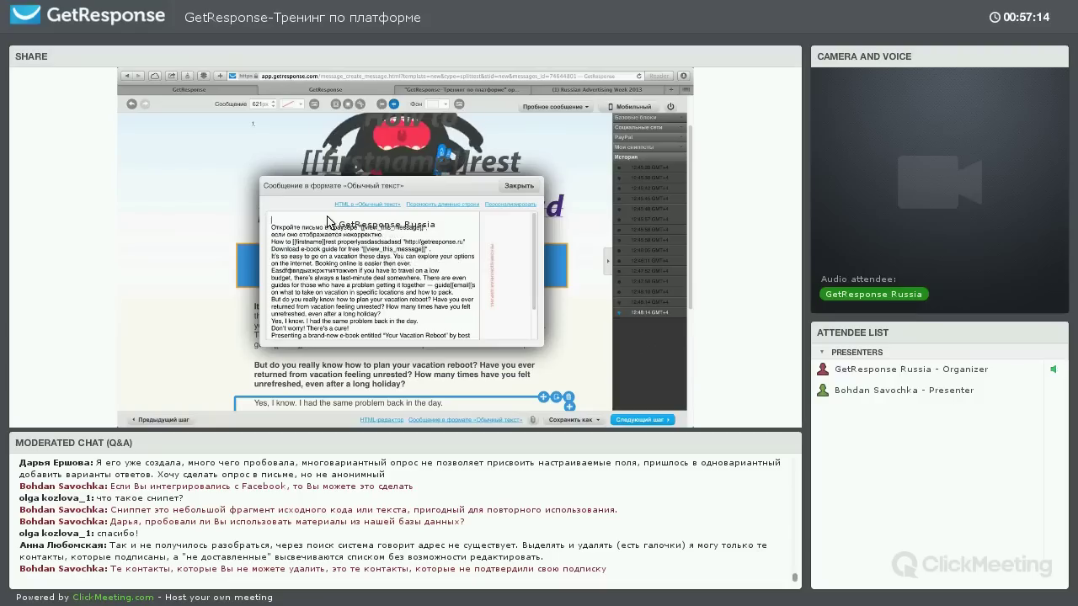
scroll(333, 225, down, 5)
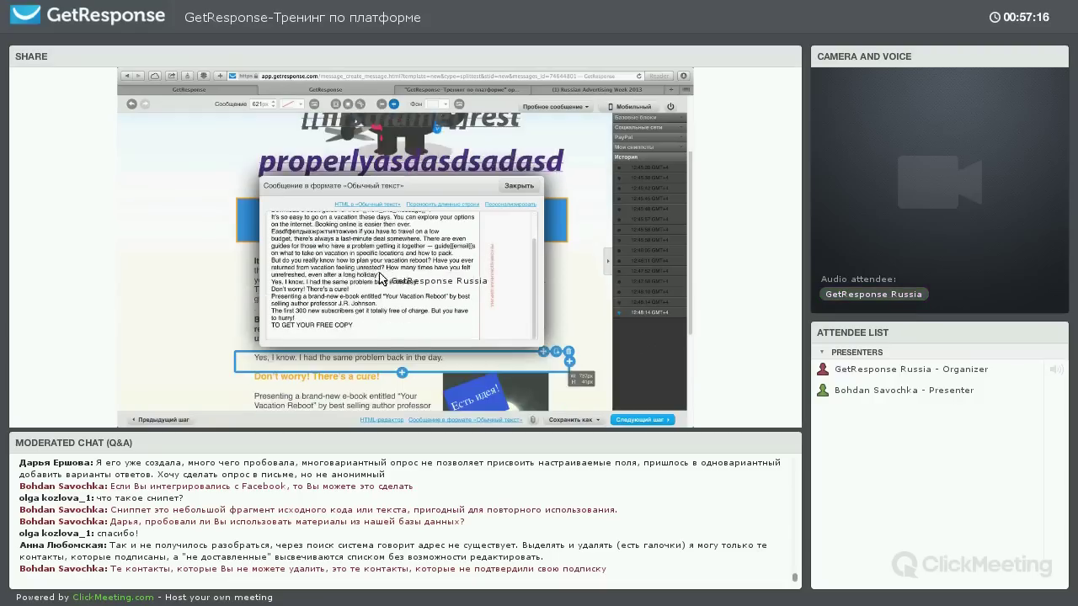
scroll(382, 252, up, 5)
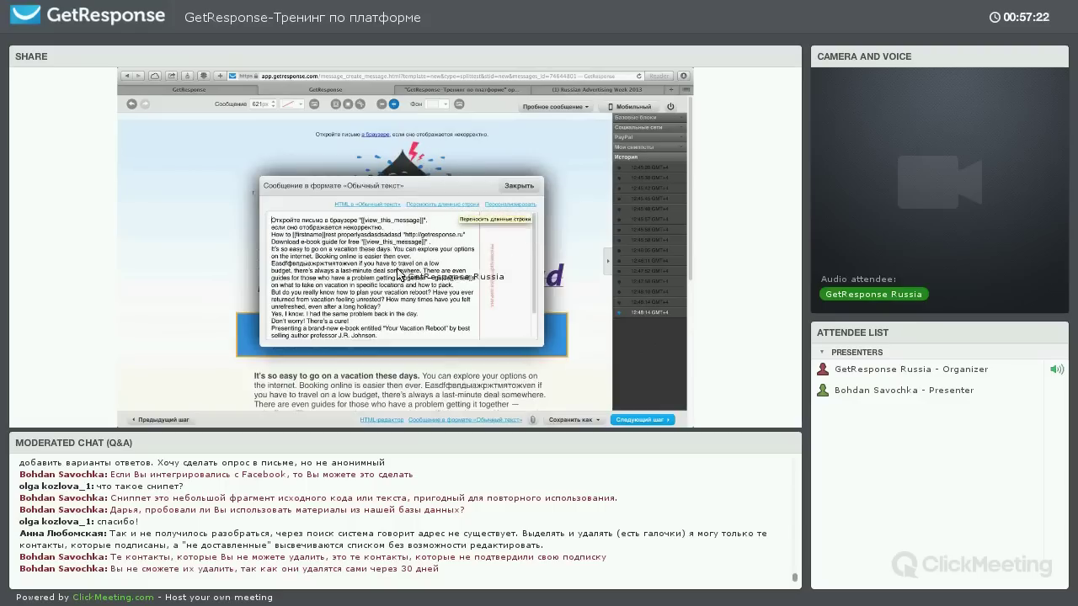
scroll(433, 239, down, 2)
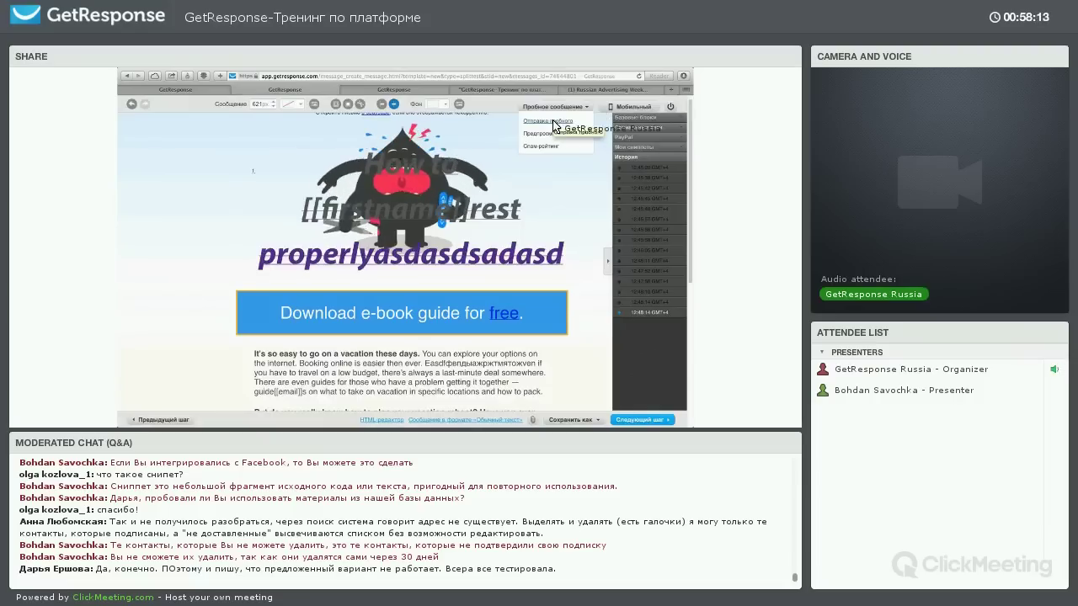
Send a test copy to the chosen recipient address, then open the Mail.ru inbox in a new tab
click(549, 122)
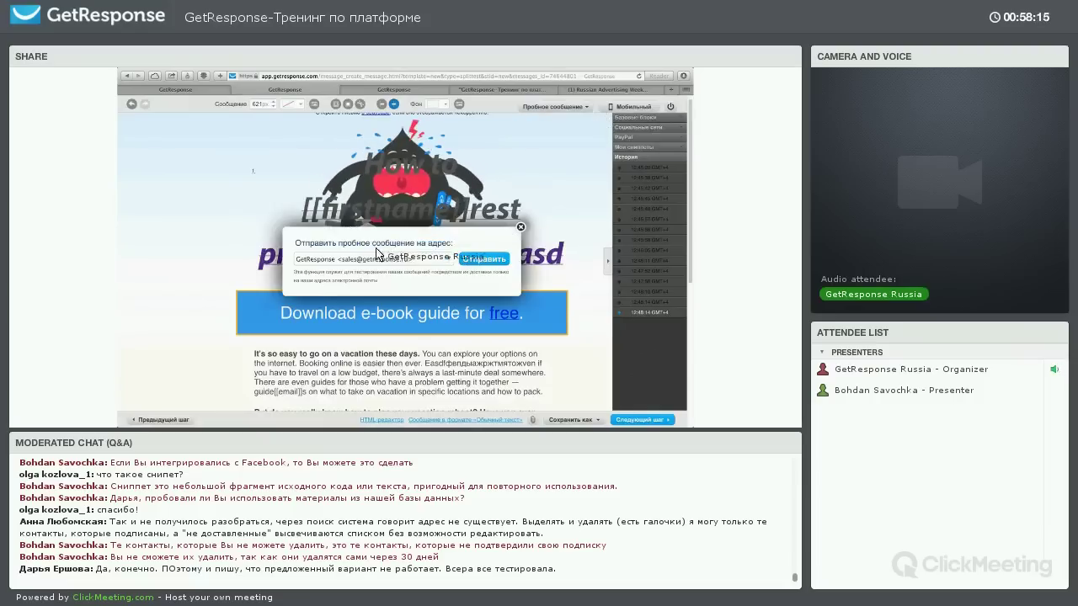
click(376, 258)
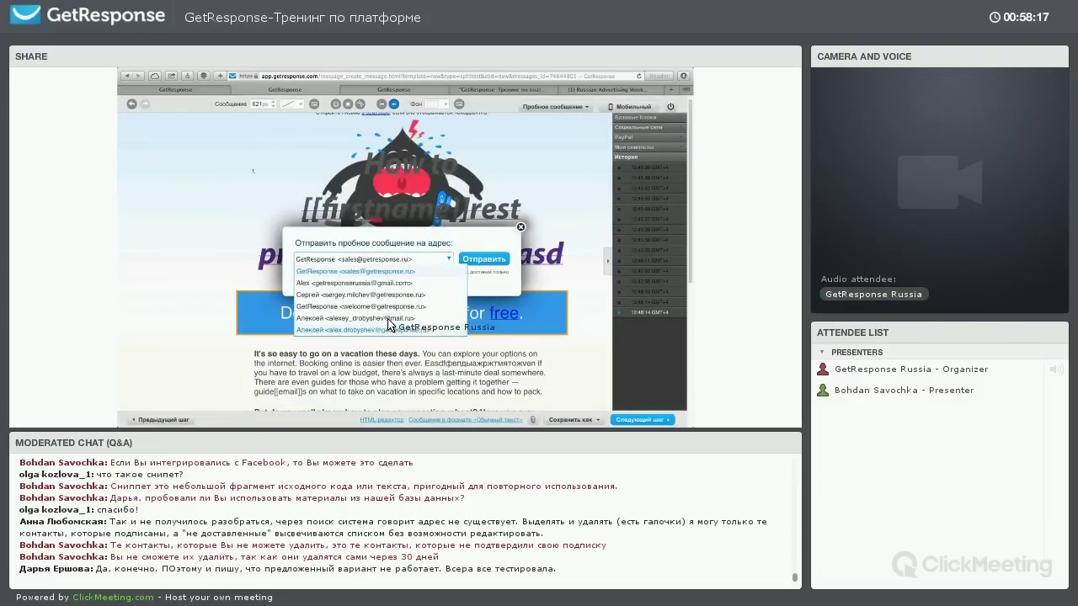
click(439, 270)
click(476, 264)
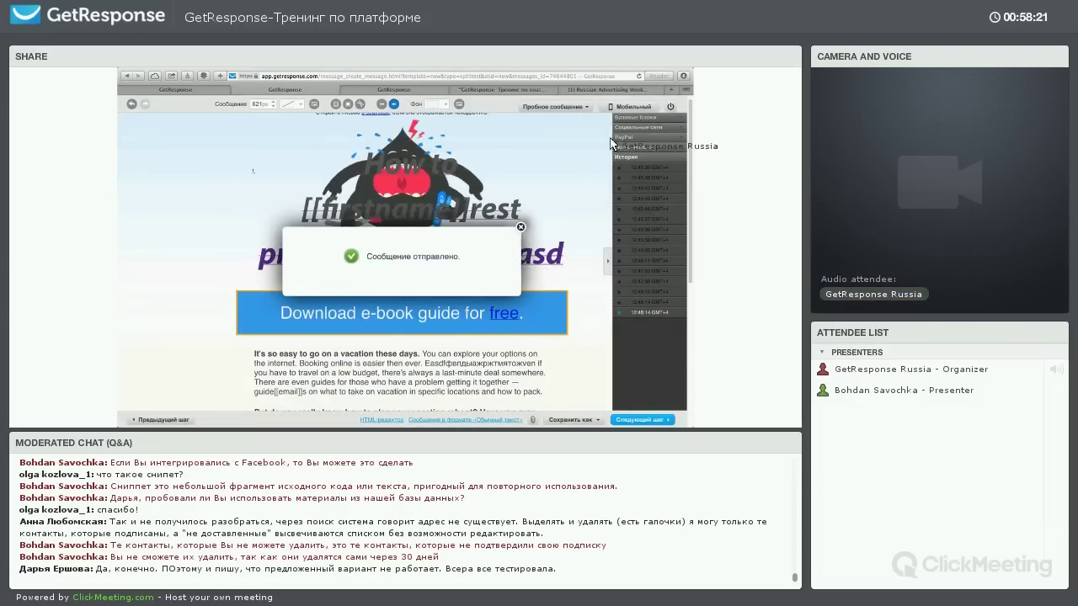
key(super+t)
click(489, 183)
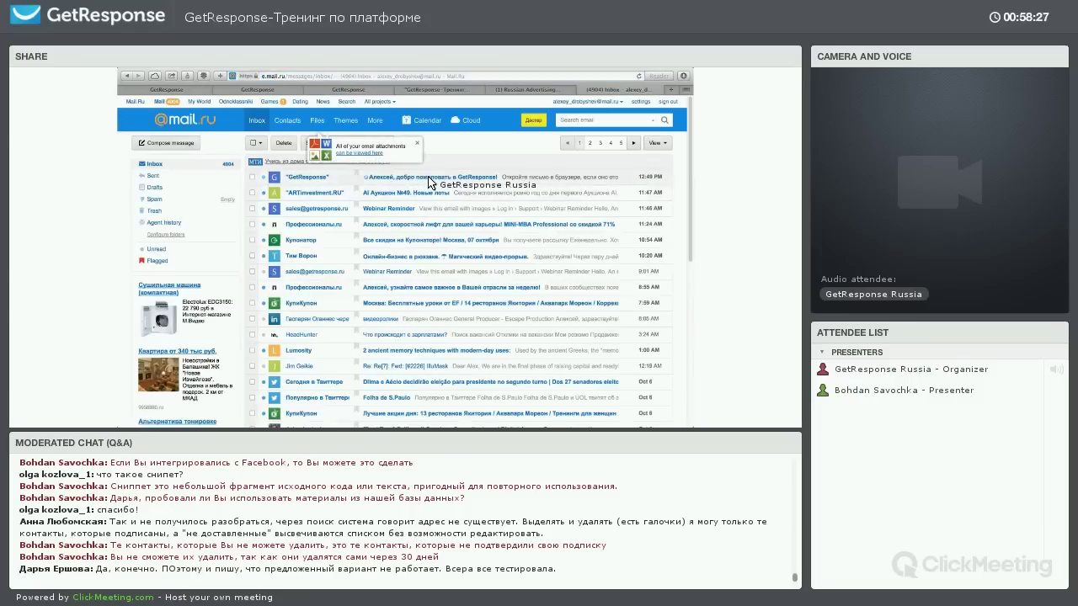
Open the GetResponse welcome email in Mail.ru and read it down to the unsubscribe link
click(428, 177)
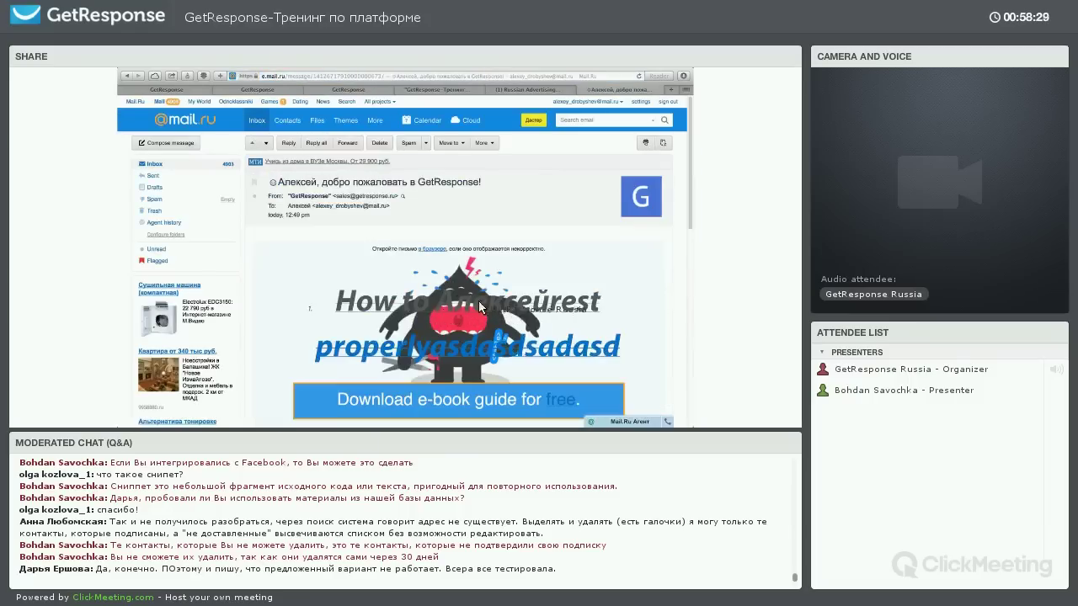
scroll(368, 183, down, 1)
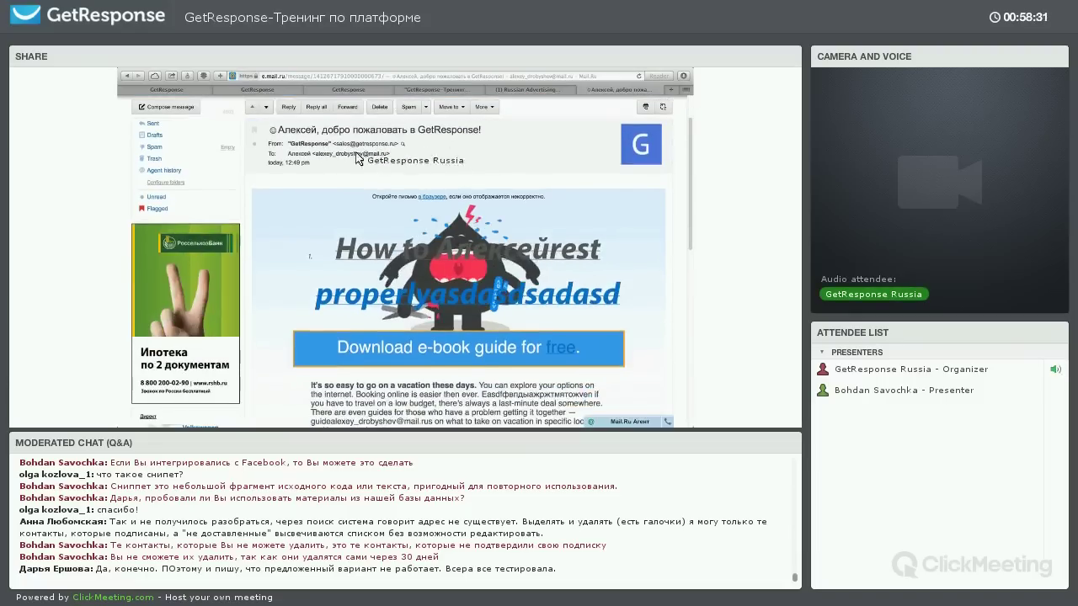
scroll(377, 186, down, 3)
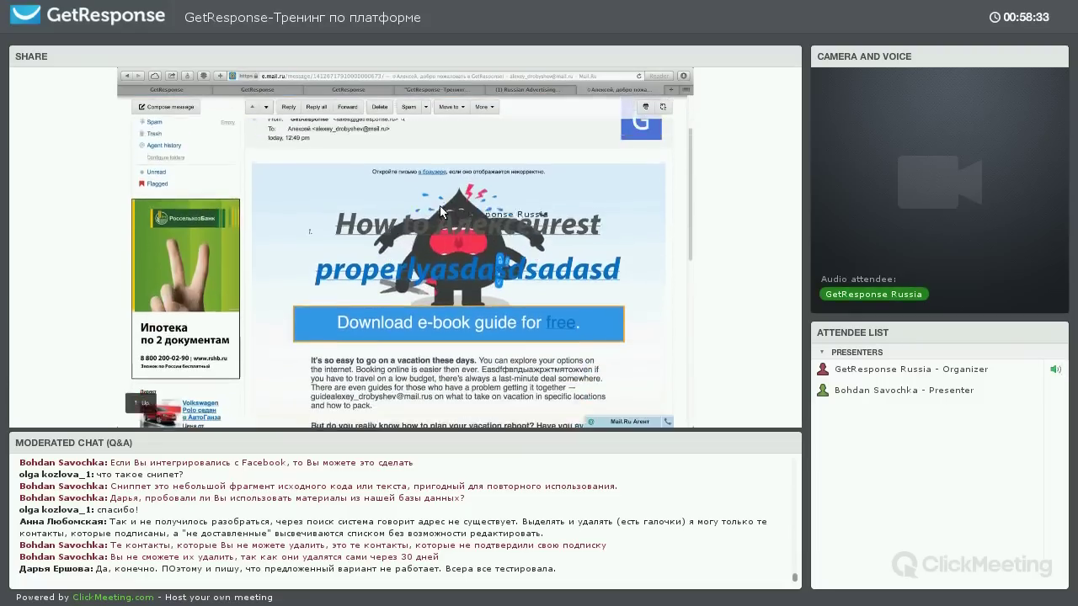
scroll(439, 296, up, 4)
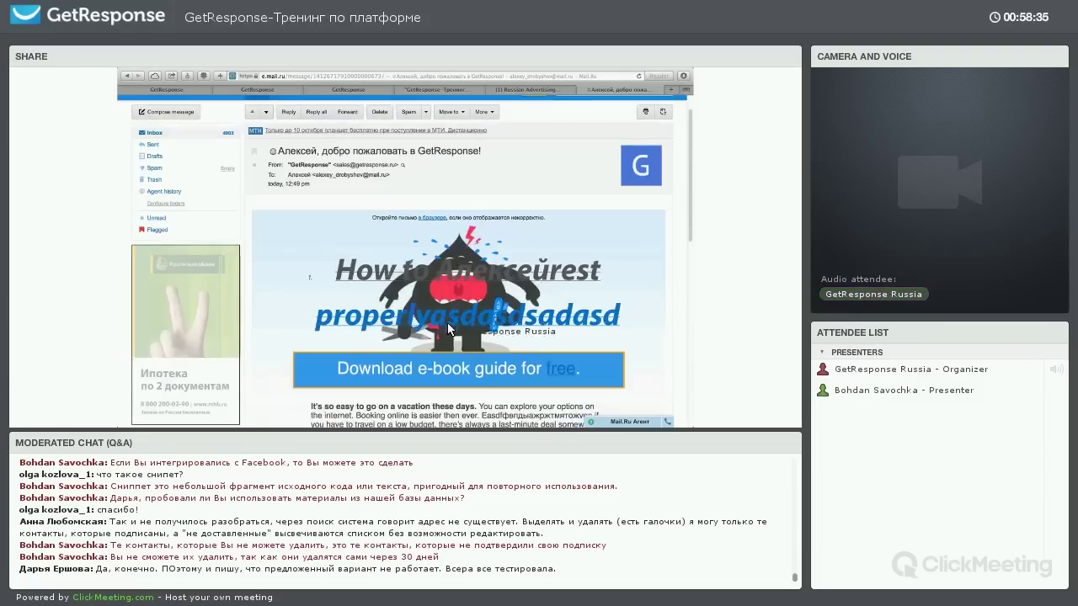
scroll(454, 277, down, 10)
scroll(353, 327, down, 4)
scroll(338, 322, up, 2)
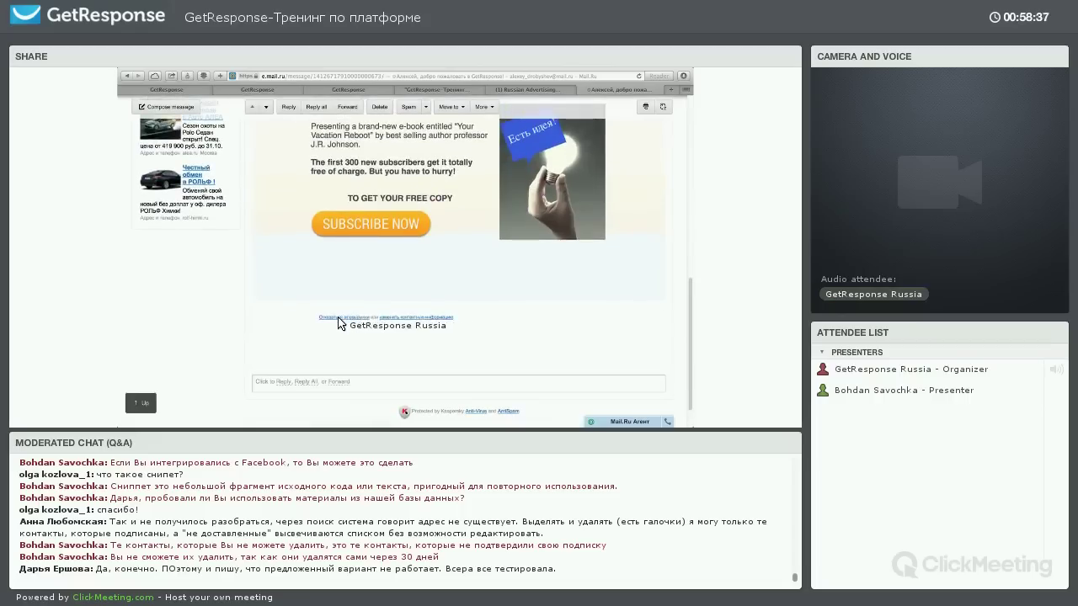
drag(398, 324, 470, 322)
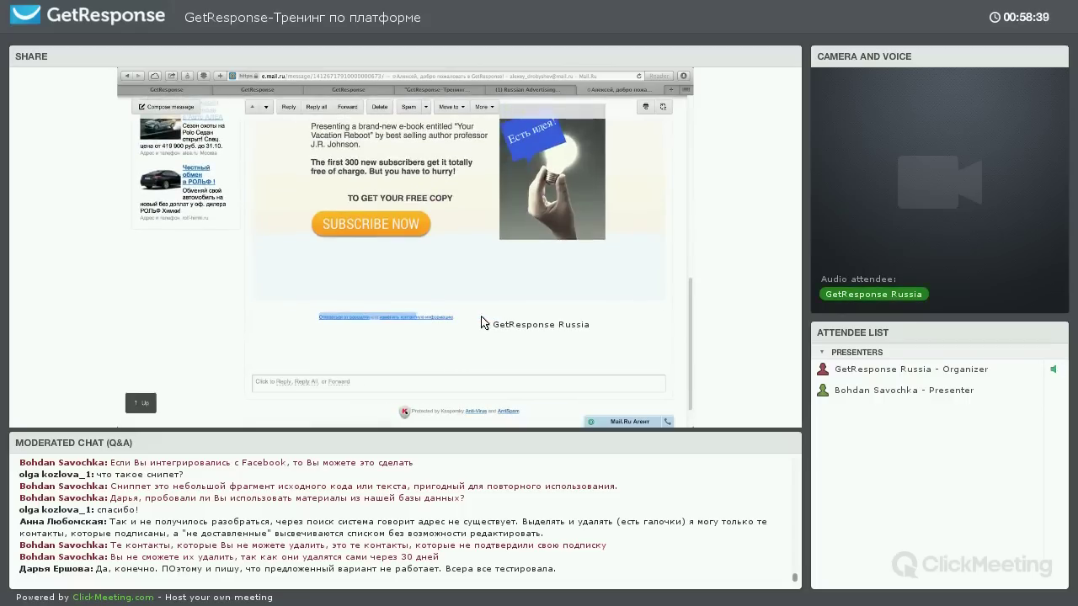
click(481, 318)
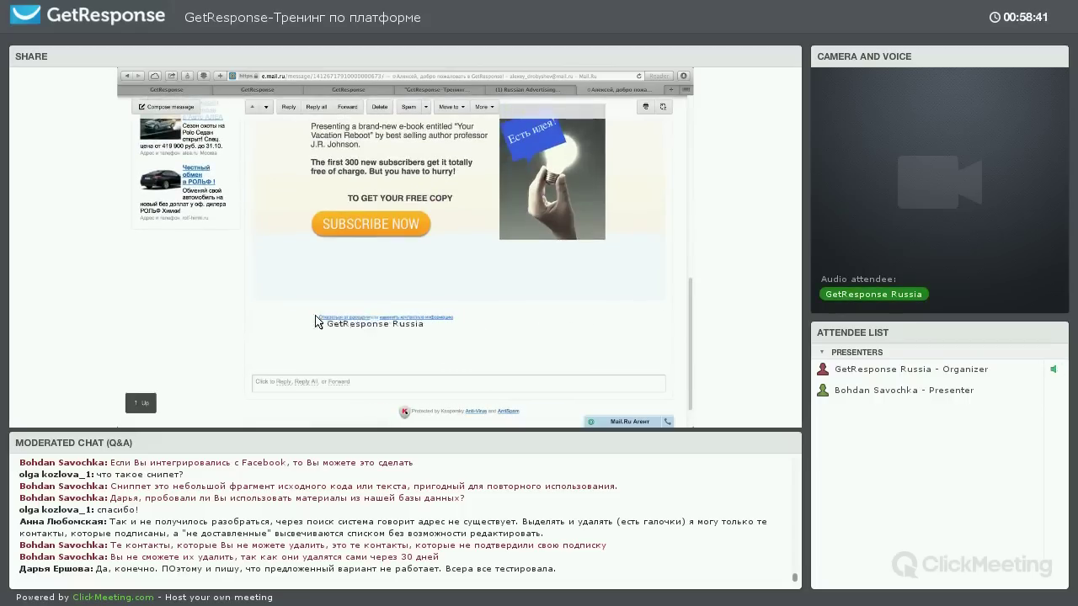
Start a reply to the welcome email, addressed back to its sender
scroll(463, 287, up, 2)
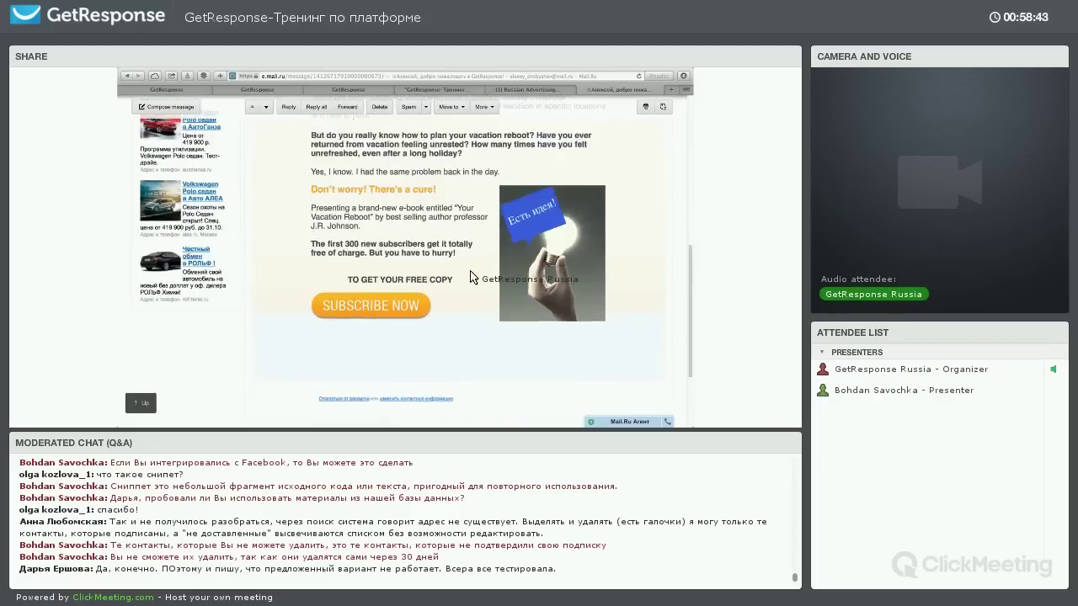
scroll(432, 249, up, 5)
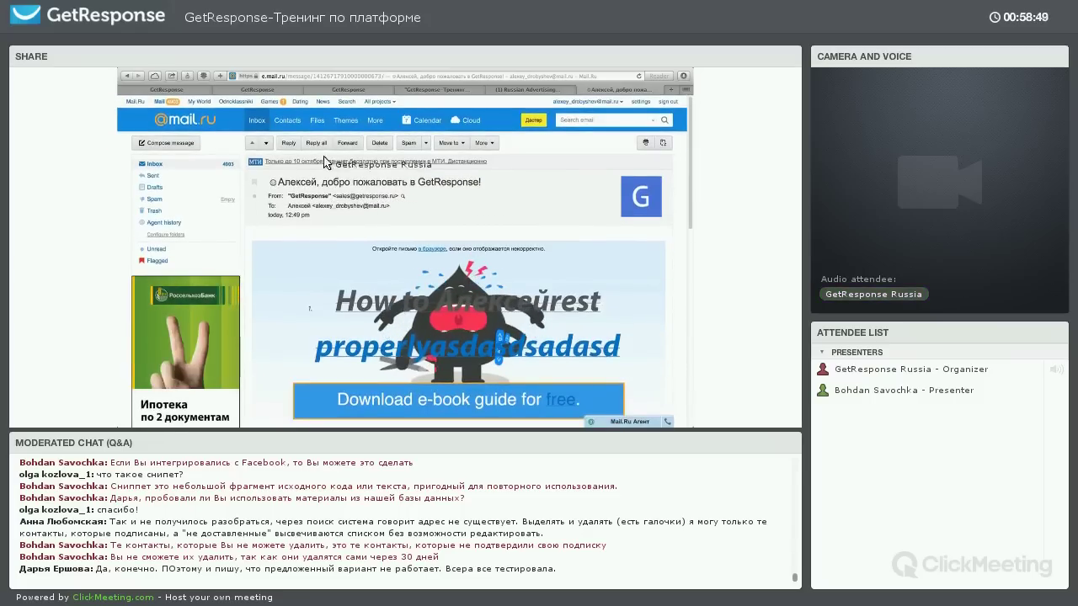
click(288, 145)
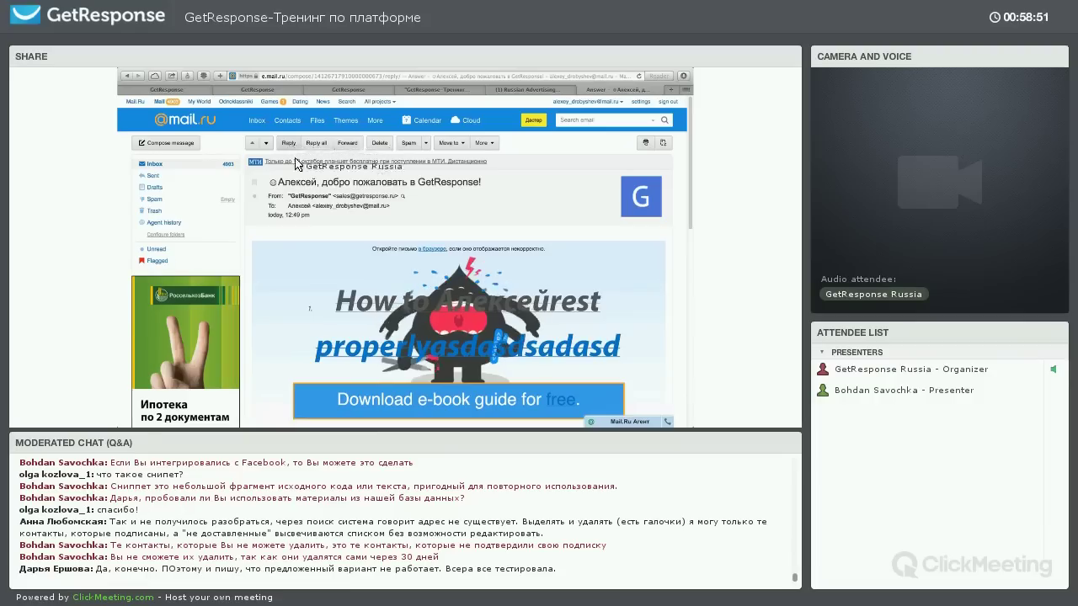
click(339, 182)
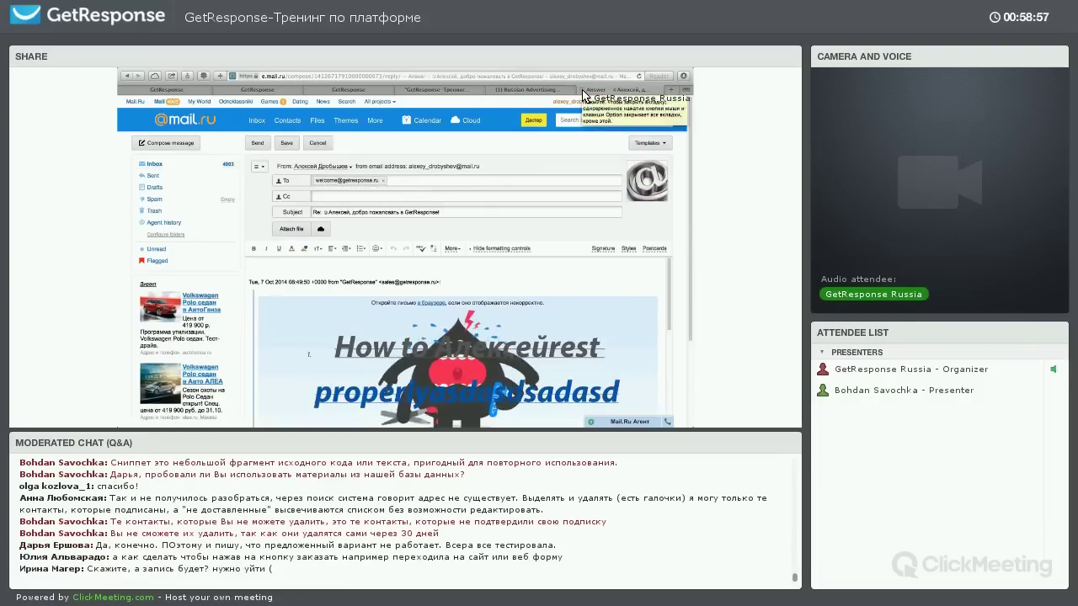
click(457, 91)
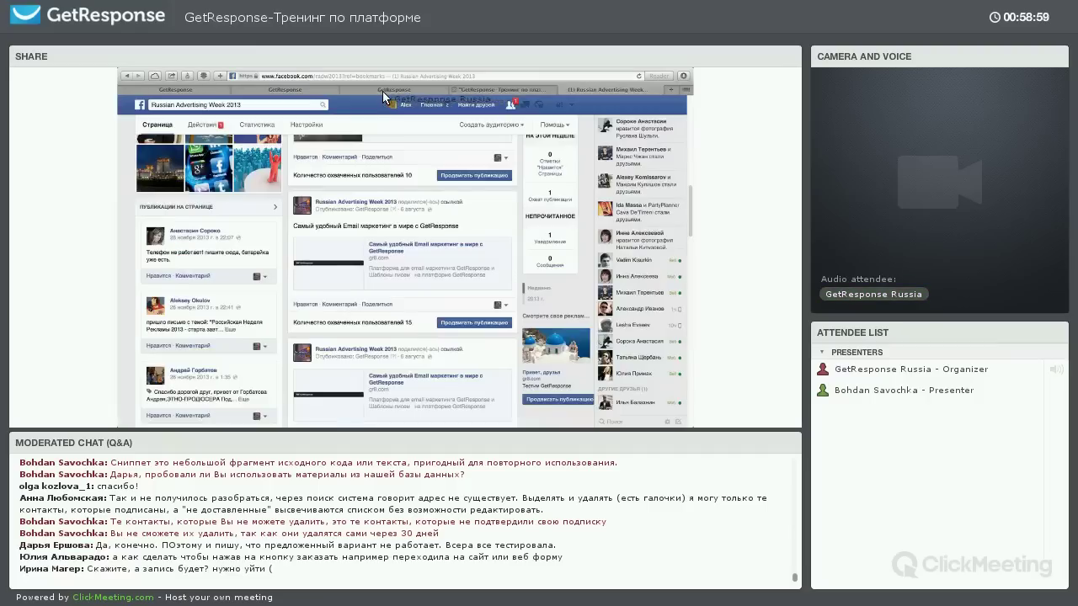
Page through the welcome email's Android inbox preview, then close the preview checker
click(325, 91)
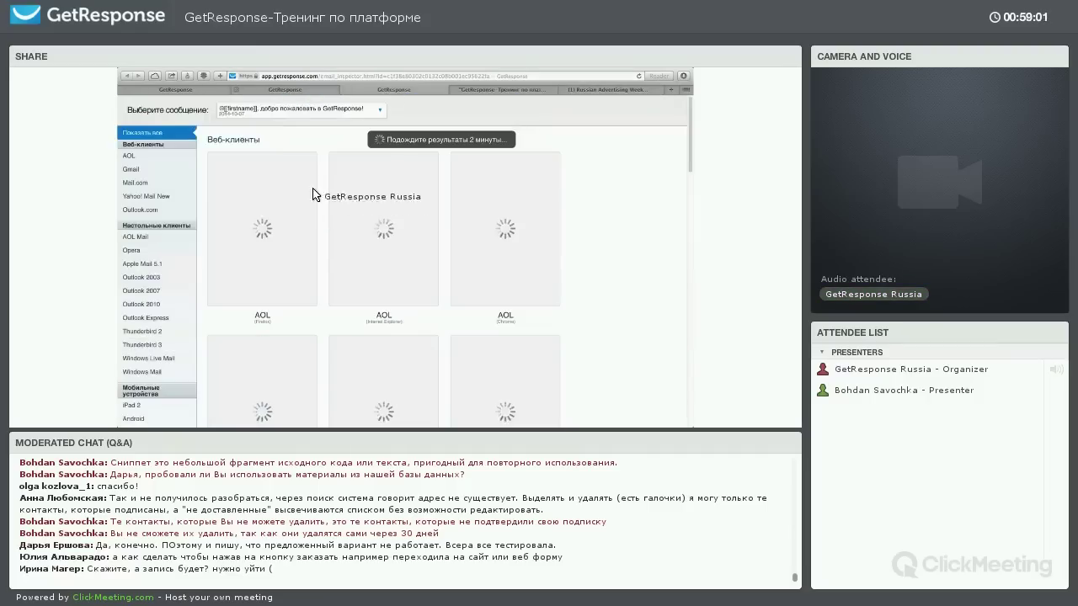
scroll(309, 144, down, 3)
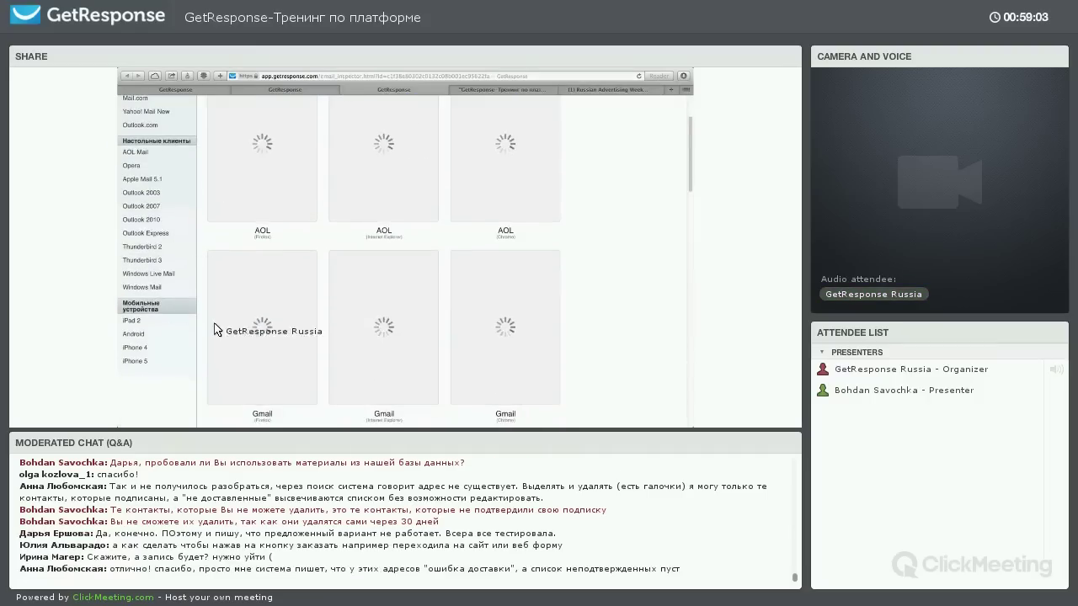
scroll(387, 290, down, 10)
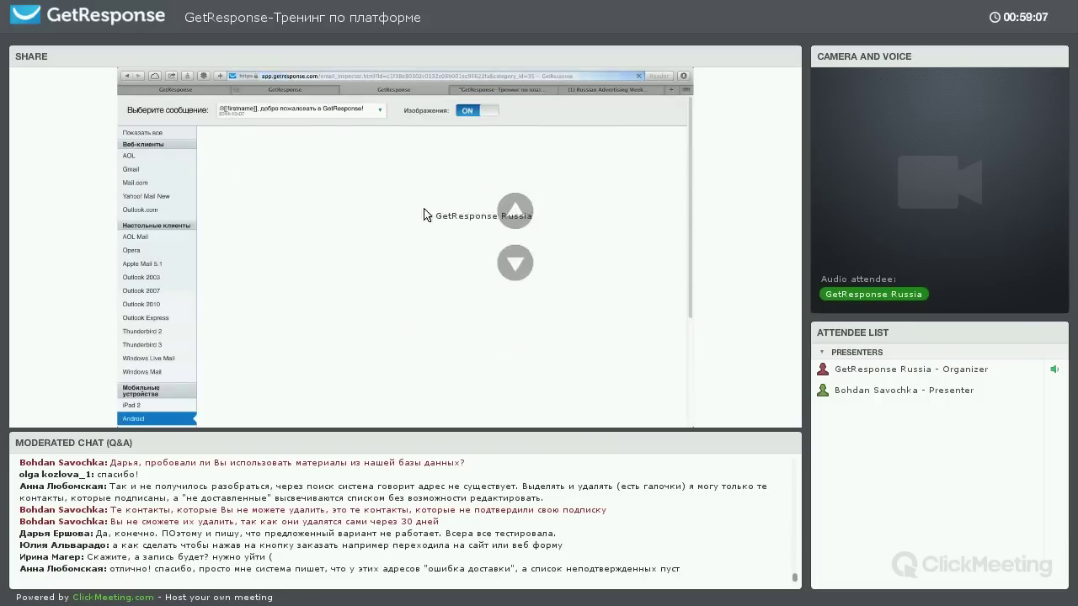
click(514, 262)
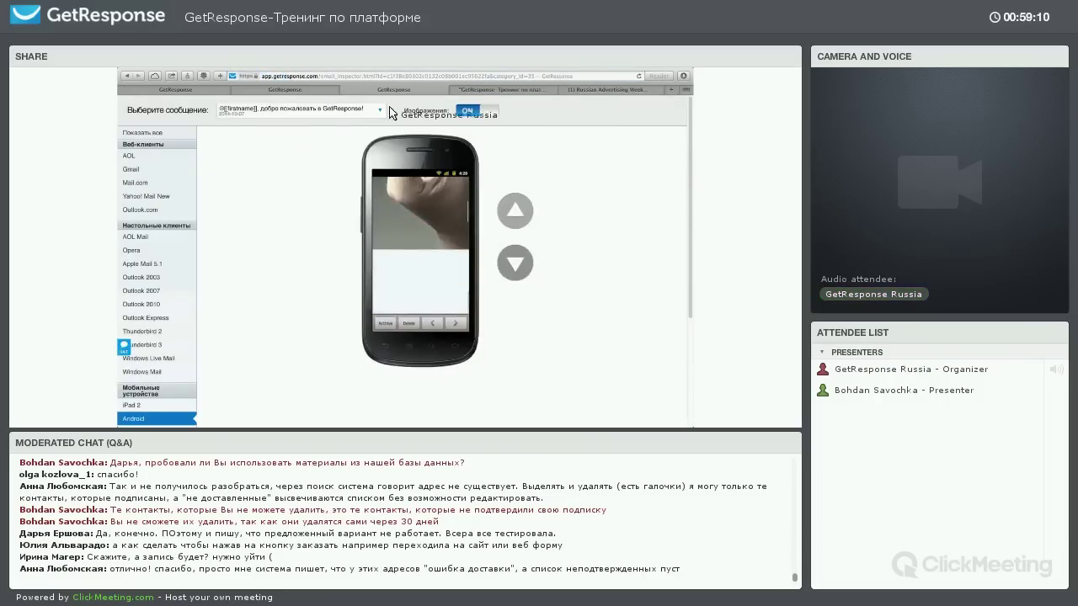
click(345, 90)
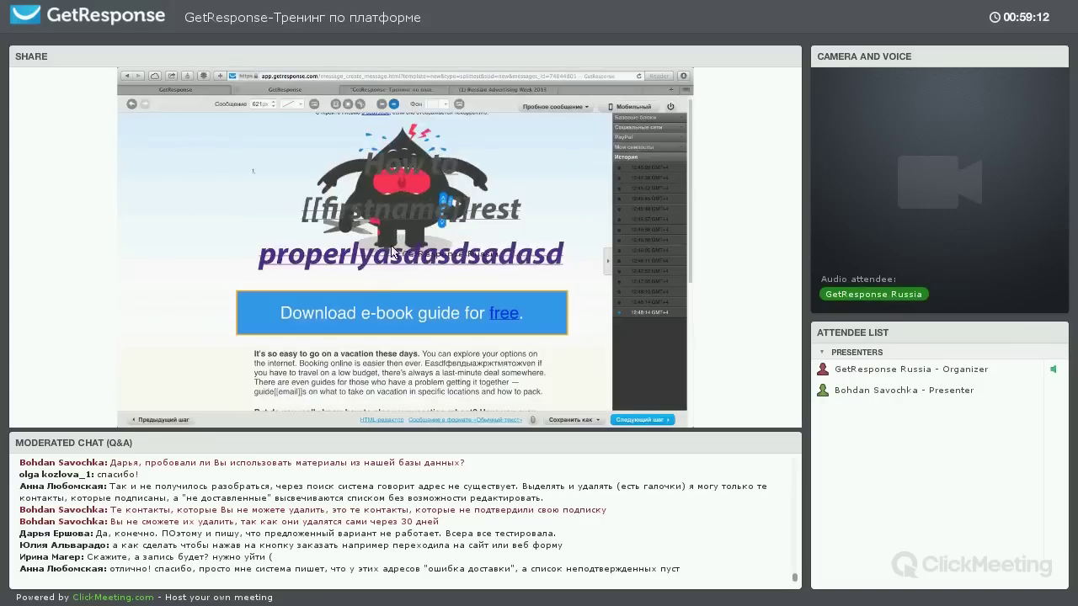
Run the spam check (0 of 5.00, not spam), close it, and go to Следующий шаг
click(553, 107)
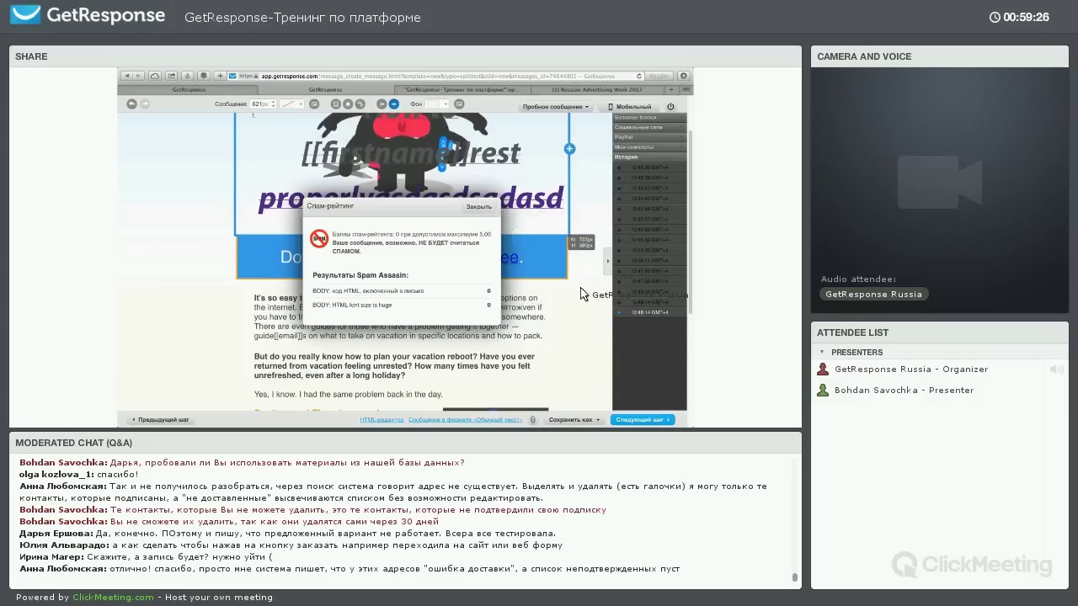
click(478, 207)
scroll(602, 352, down, 2)
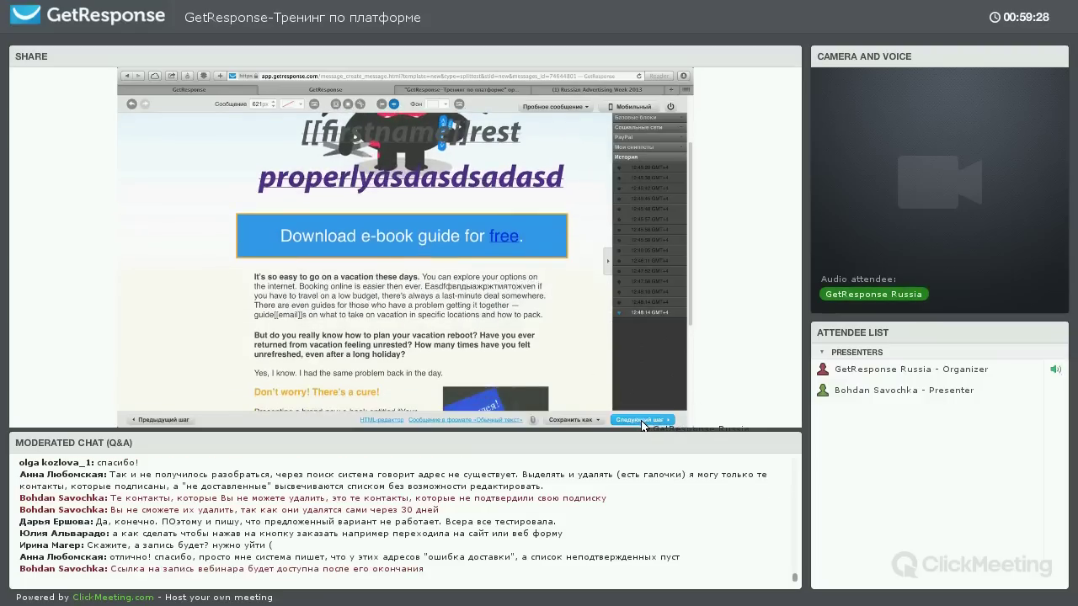
click(641, 420)
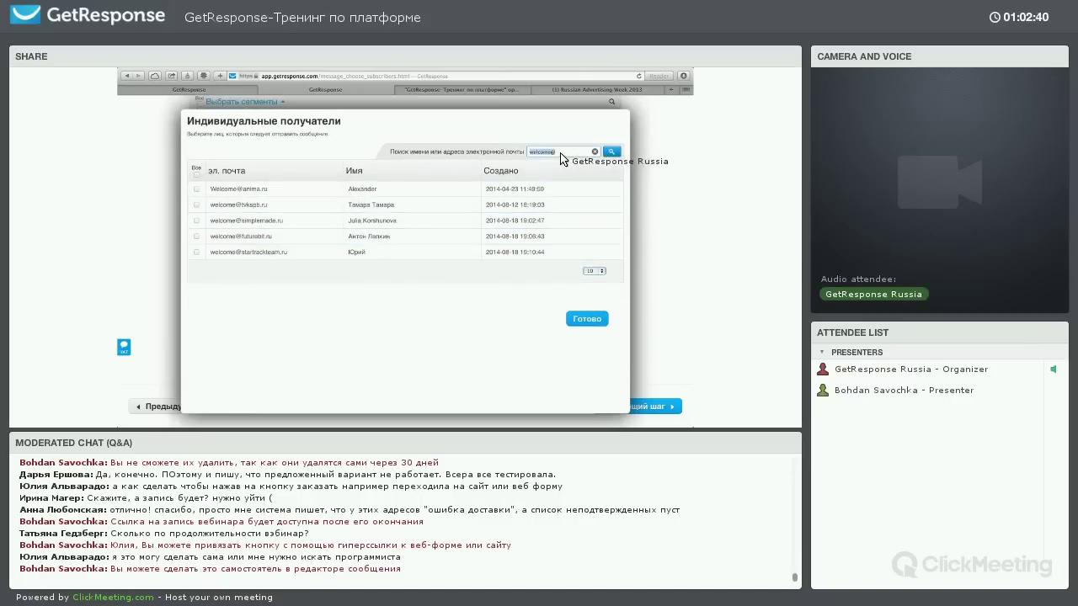
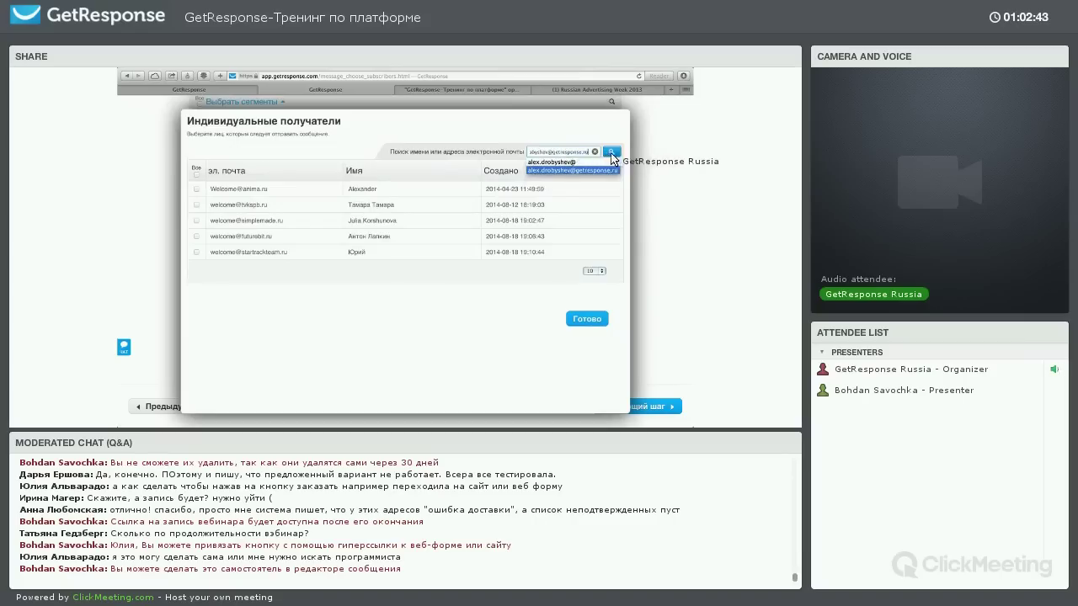
Search for the contact, make the single match the recipient, and continue to the summary
key(Return)
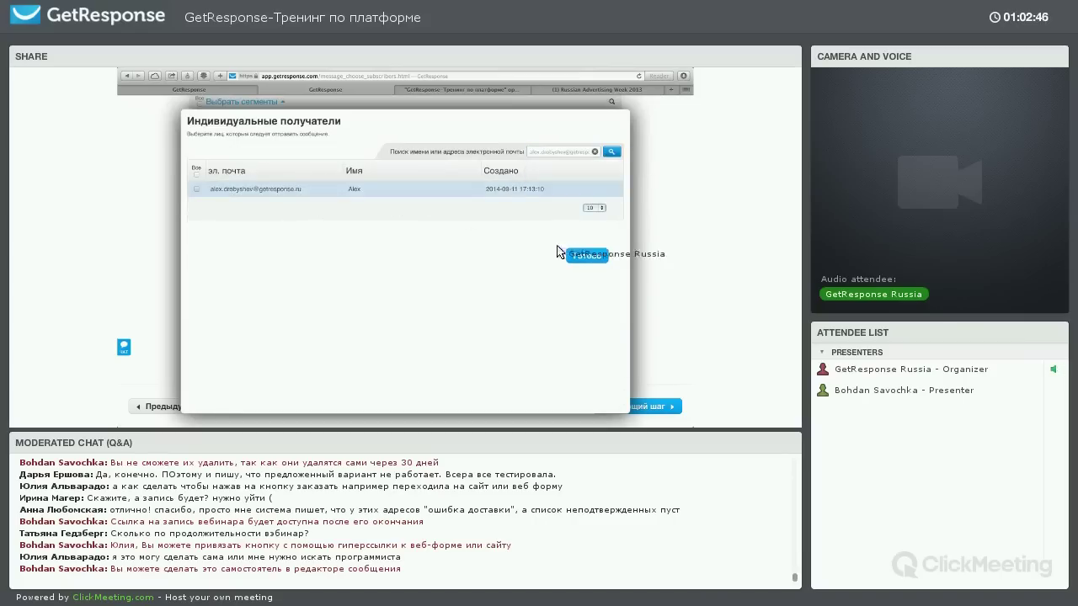
click(597, 256)
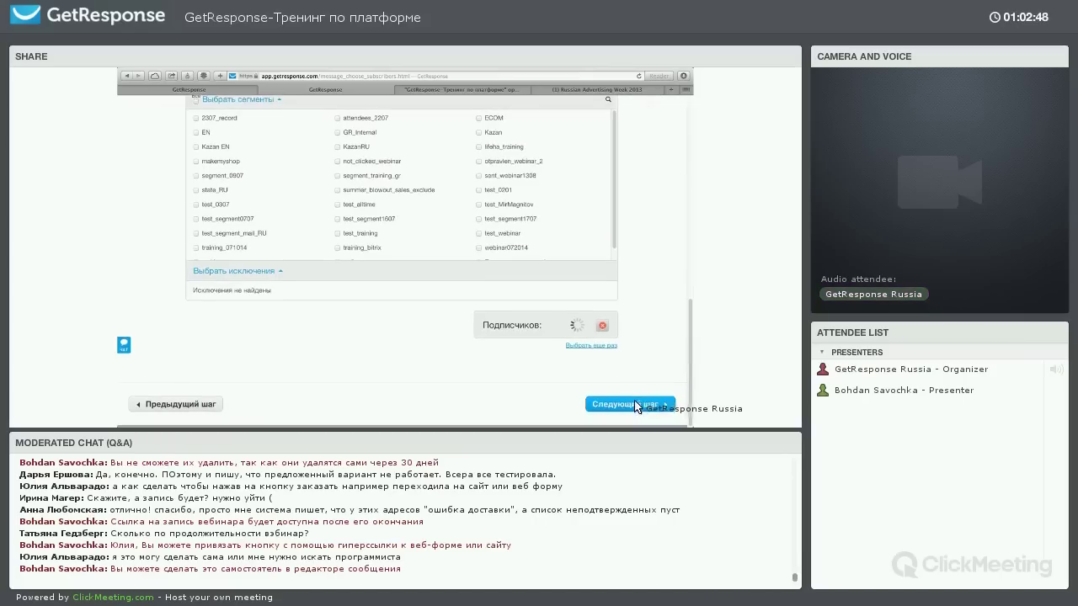
click(633, 407)
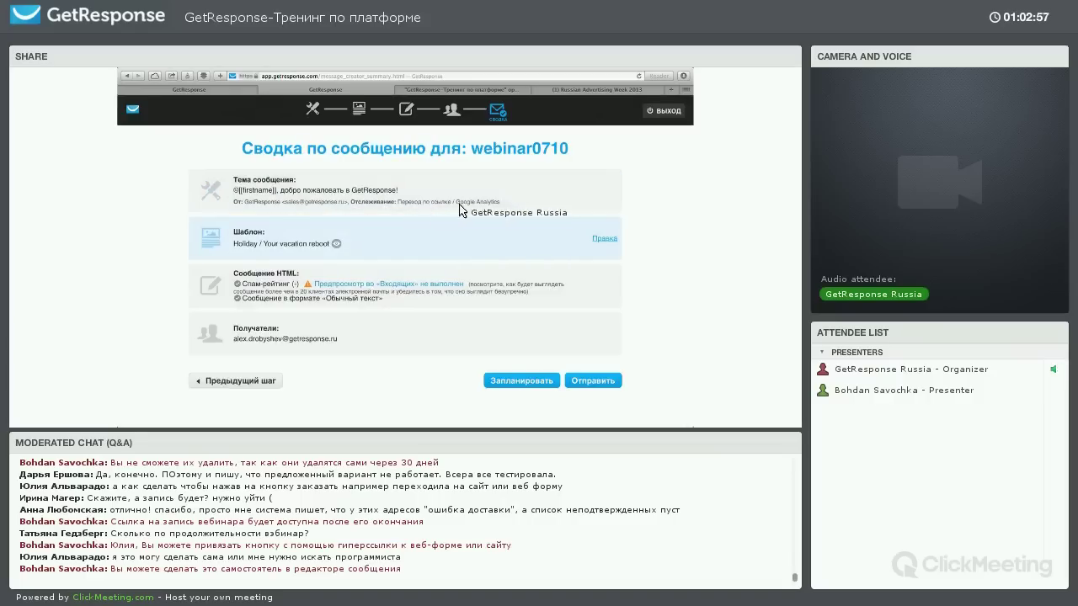
Preview the webinar0710 message template and close the preview
click(336, 244)
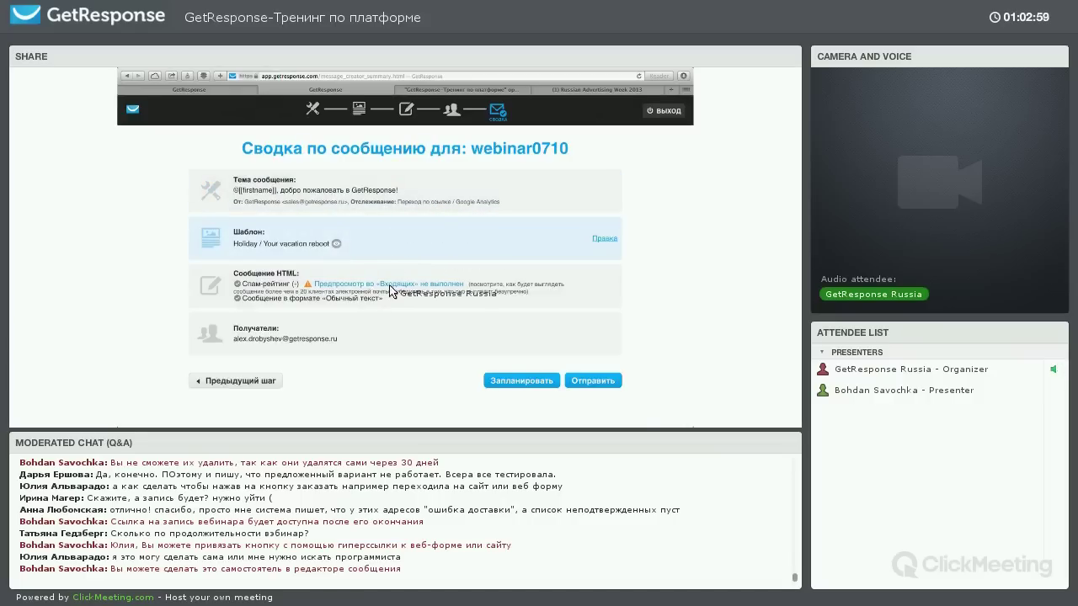
scroll(493, 276, down, 3)
scroll(606, 126, up, 3)
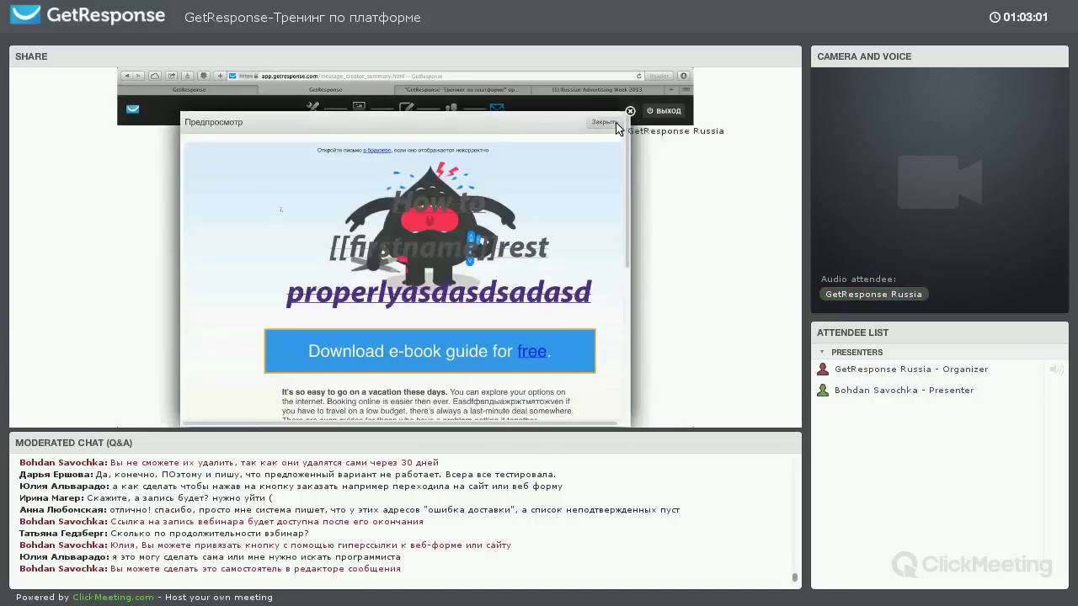
click(604, 123)
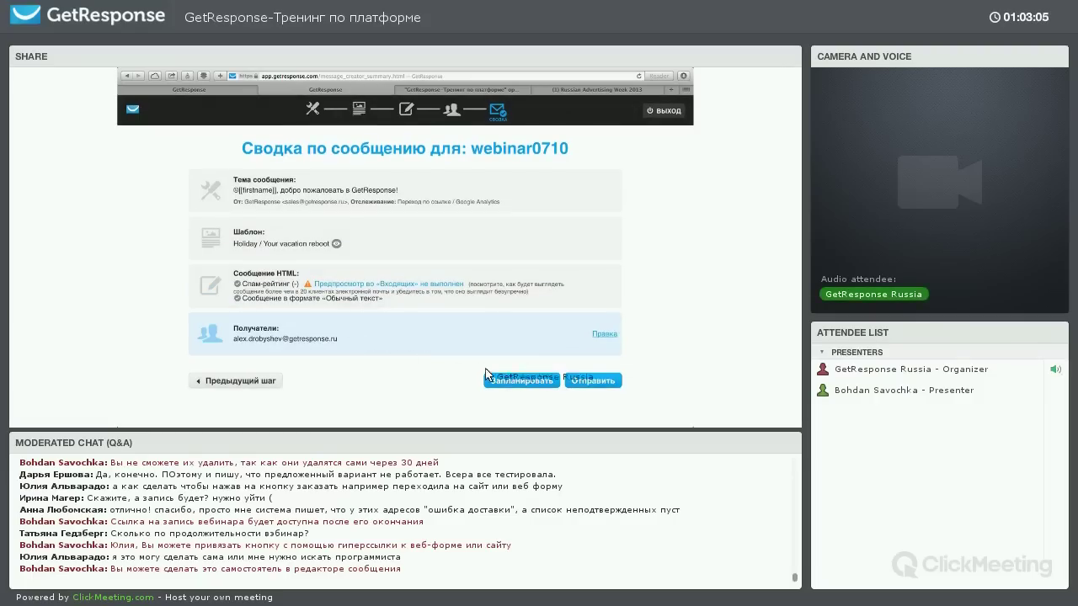
Try the scheduling and time-zone options, cancel scheduling, and send webinar0710 immediately
click(521, 380)
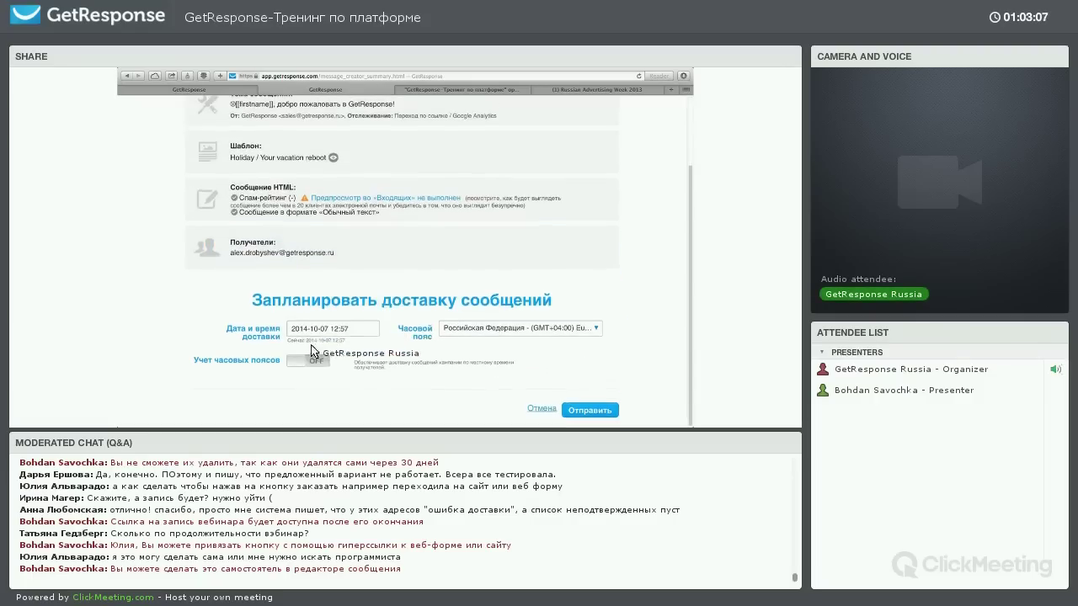
click(589, 329)
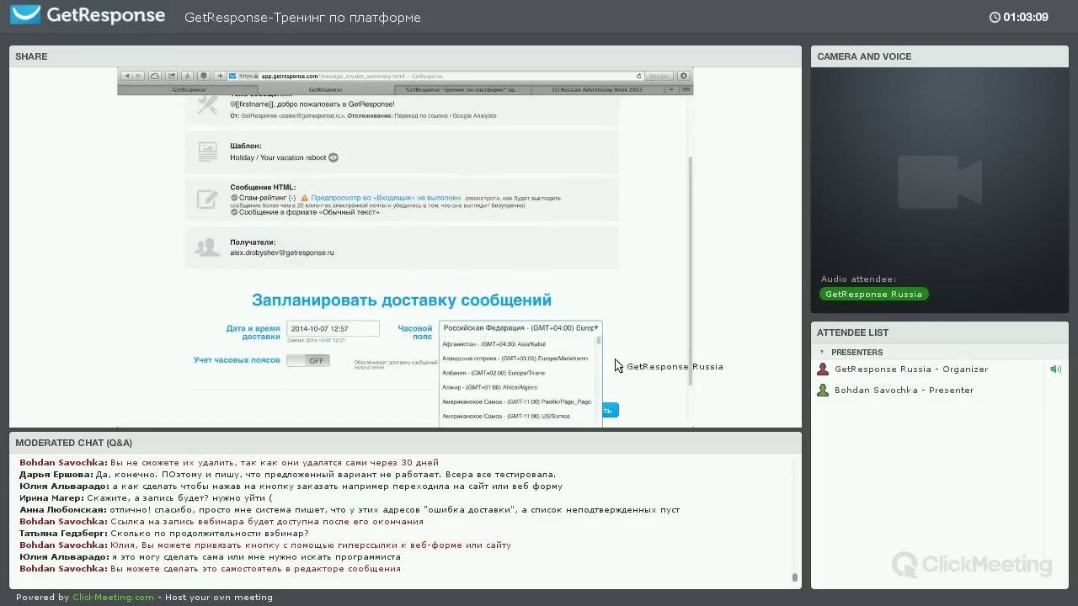
click(301, 364)
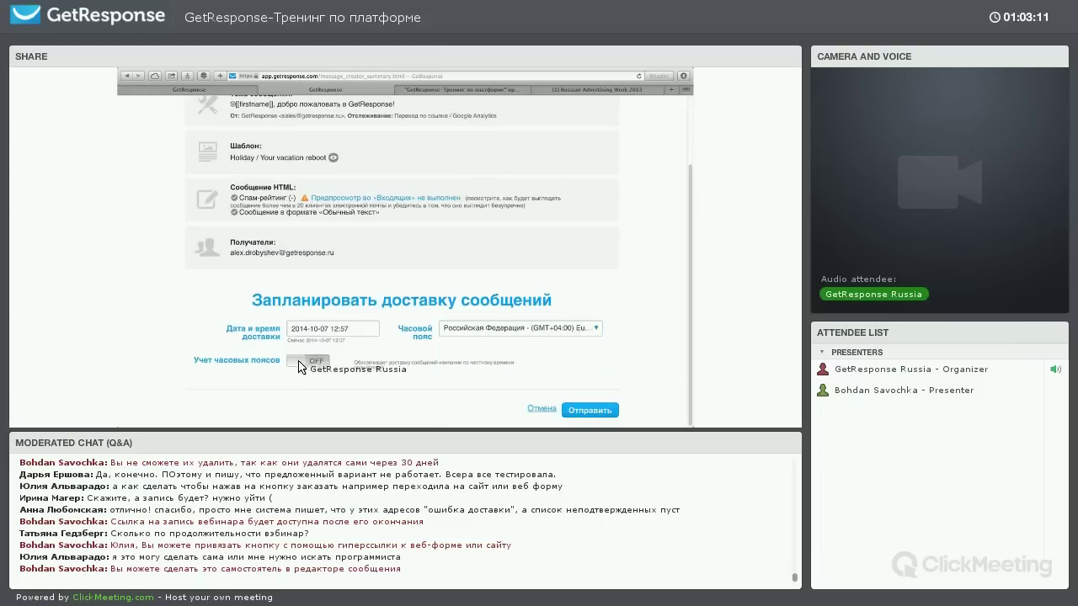
scroll(404, 333, down, 2)
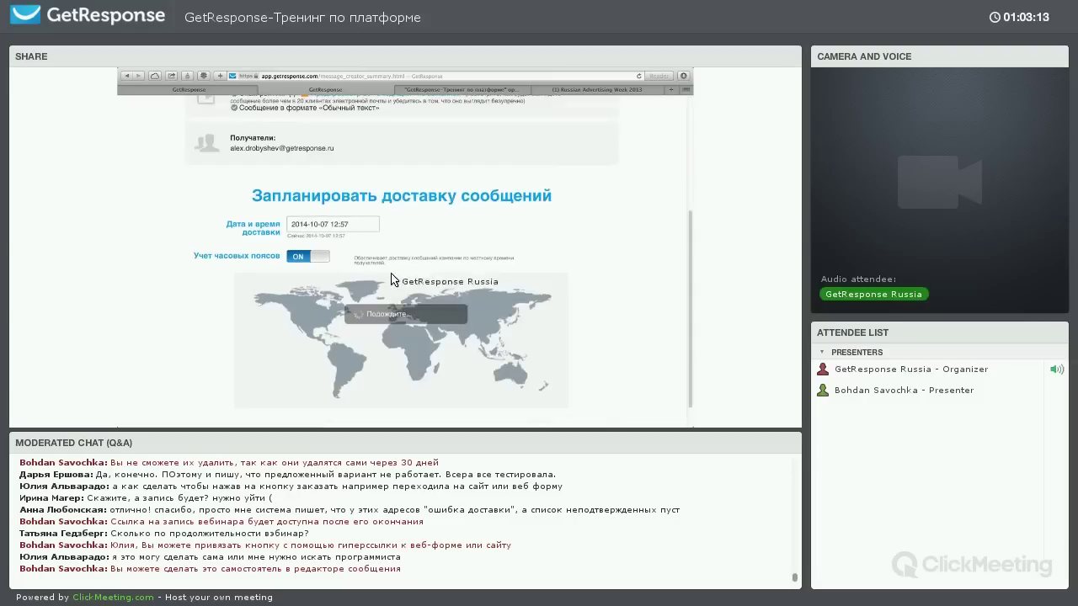
click(320, 255)
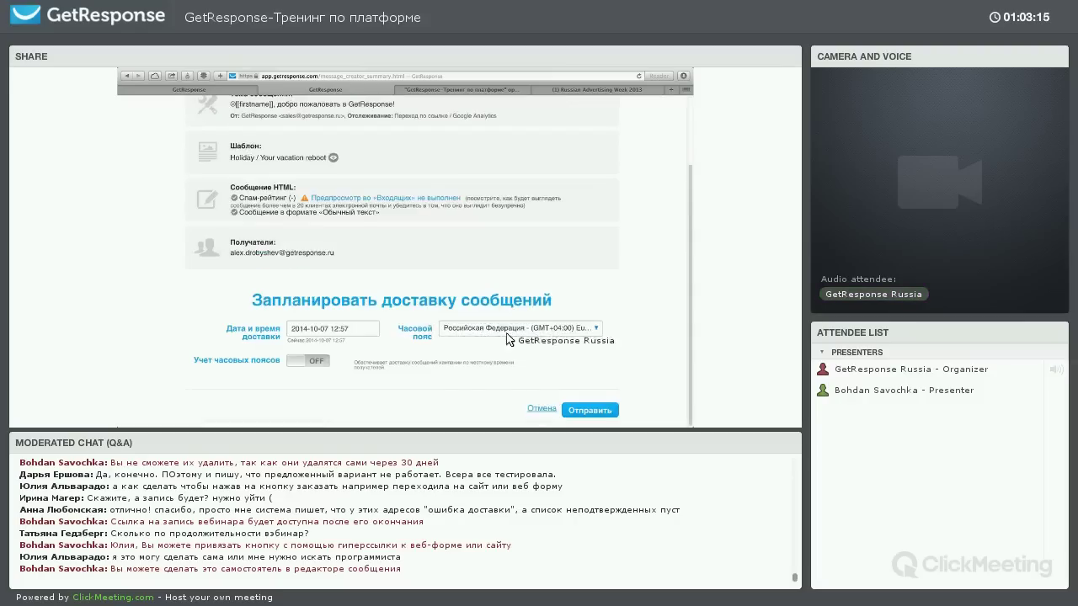
click(542, 409)
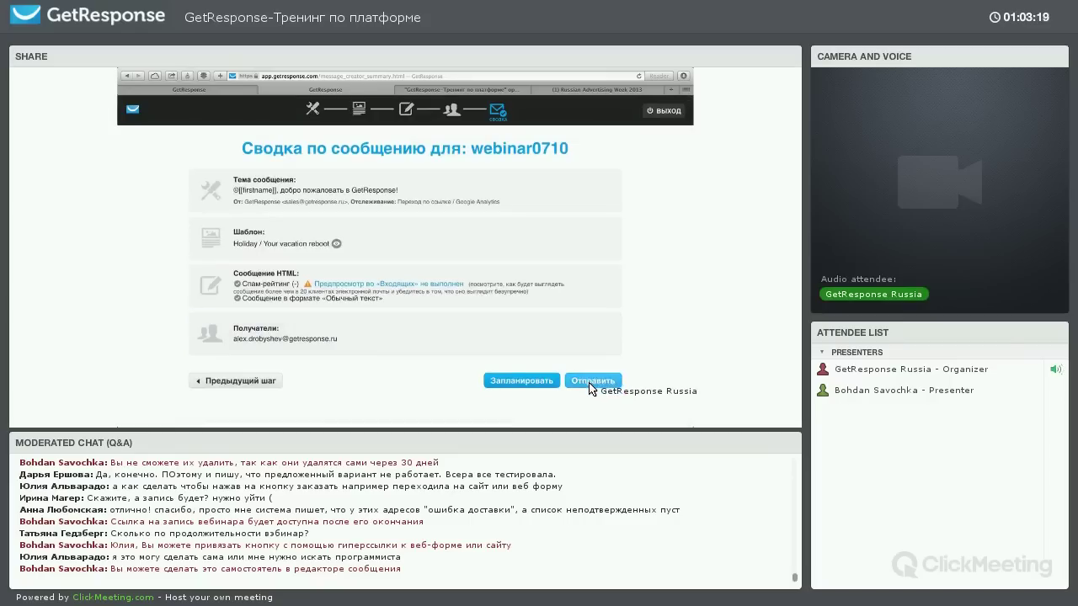
click(591, 384)
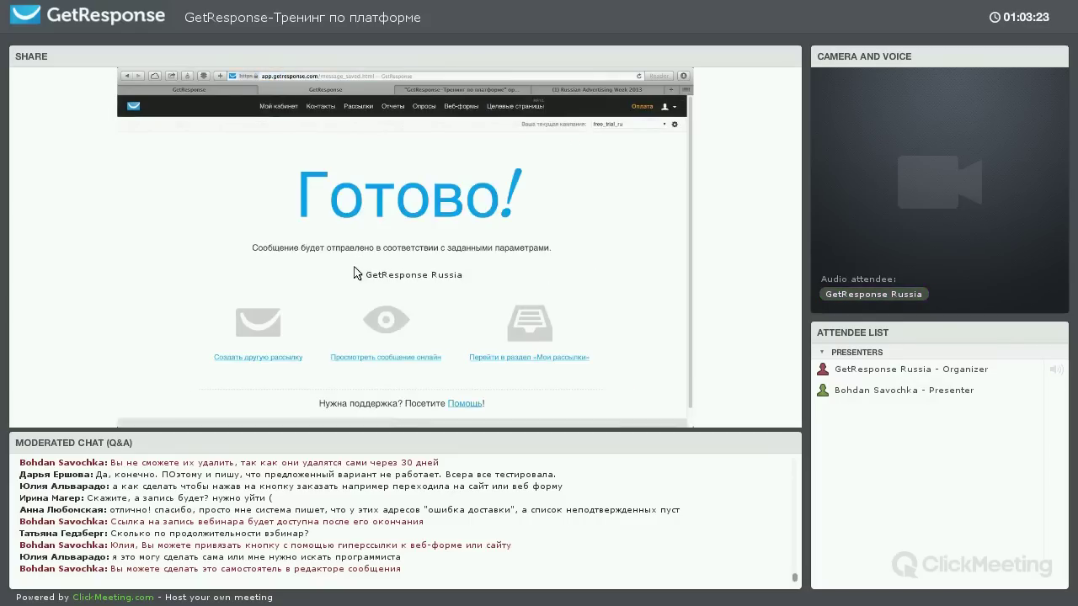
Dismiss the app launcher and return to the browser's Готово! confirmation page
key(super+h)
key(F4)
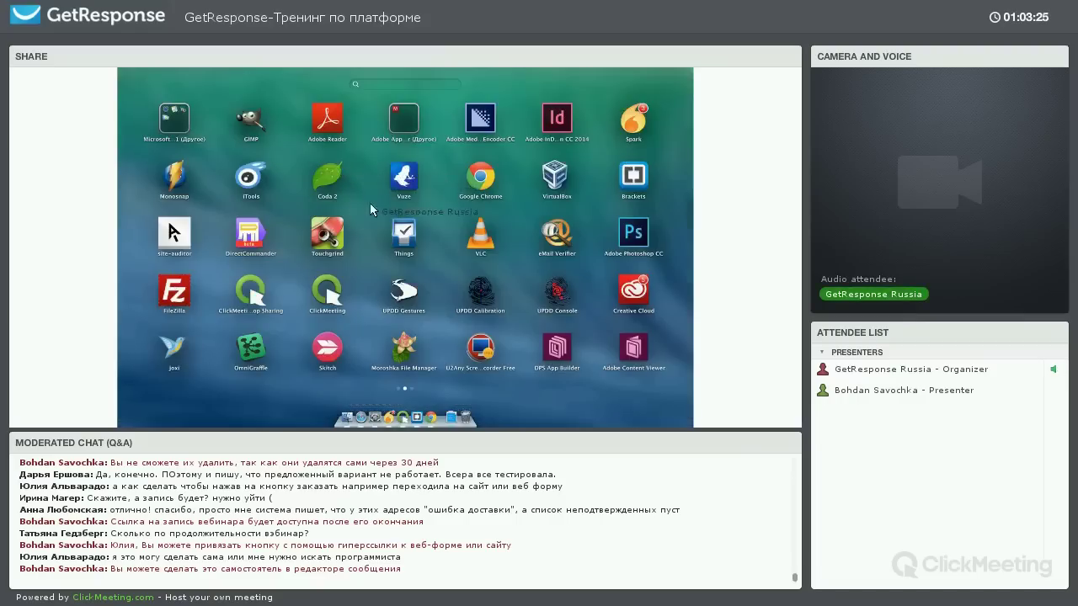
scroll(292, 164, up, 2)
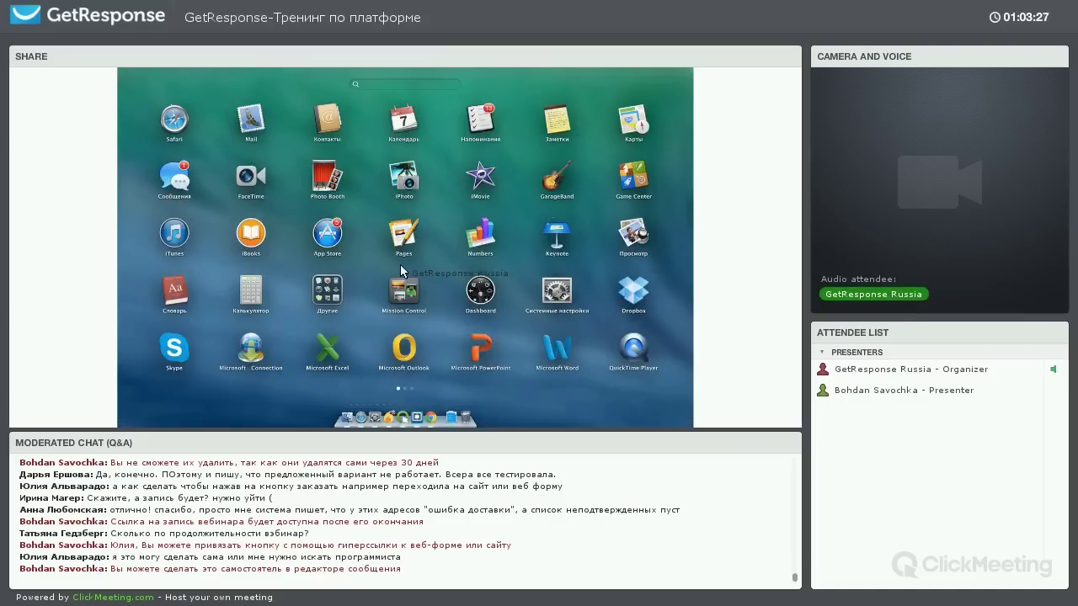
scroll(411, 223, down, 2)
scroll(426, 175, up, 2)
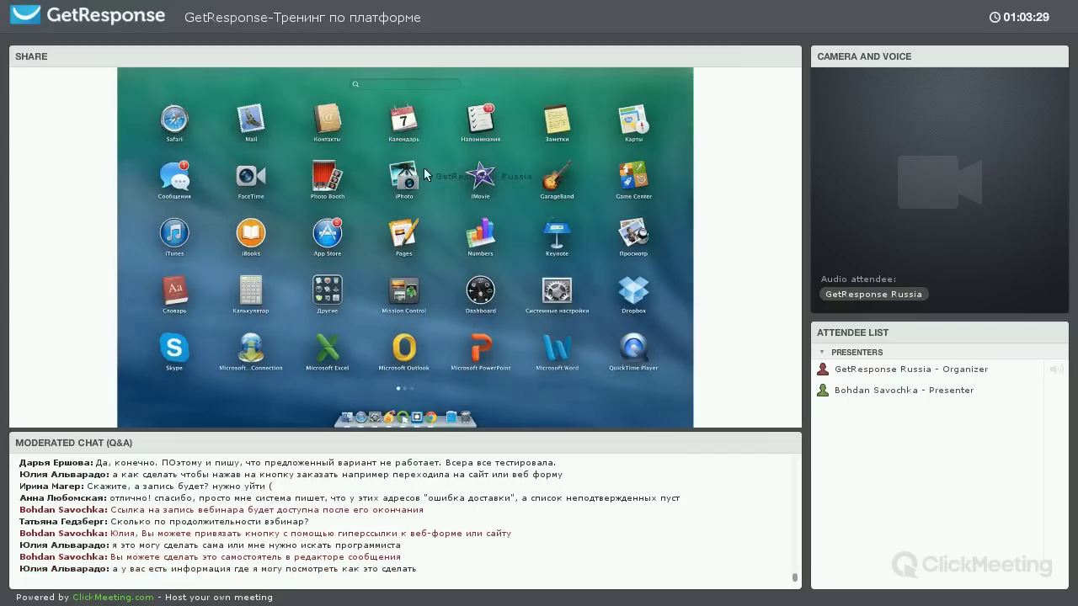
key(F4)
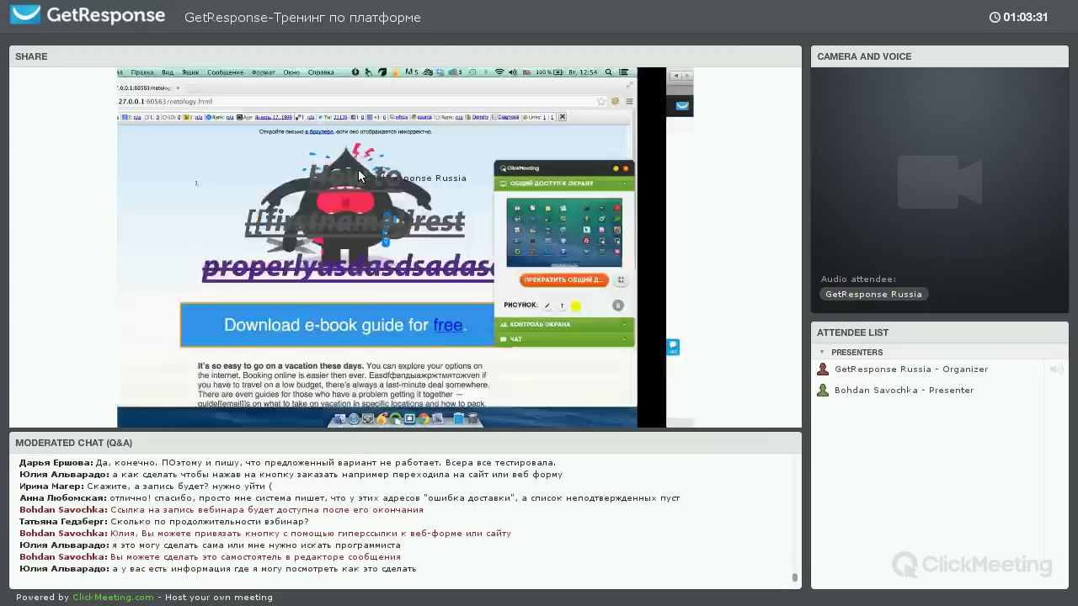
mouse_move(358, 107)
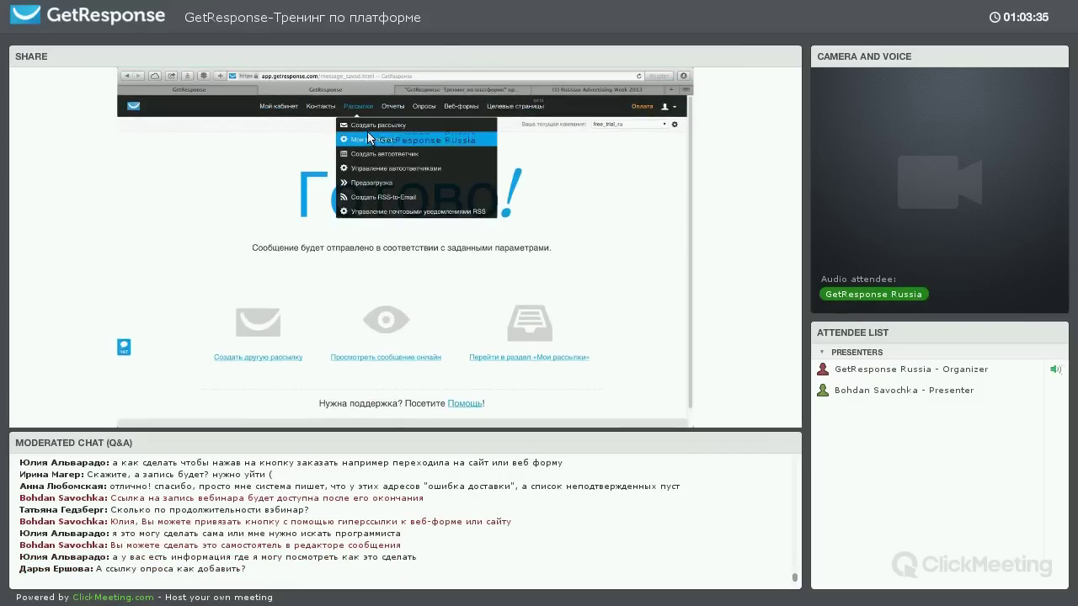
Open Мои рассылки, set the campaign filter to all campaigns, and check the status filter
click(367, 139)
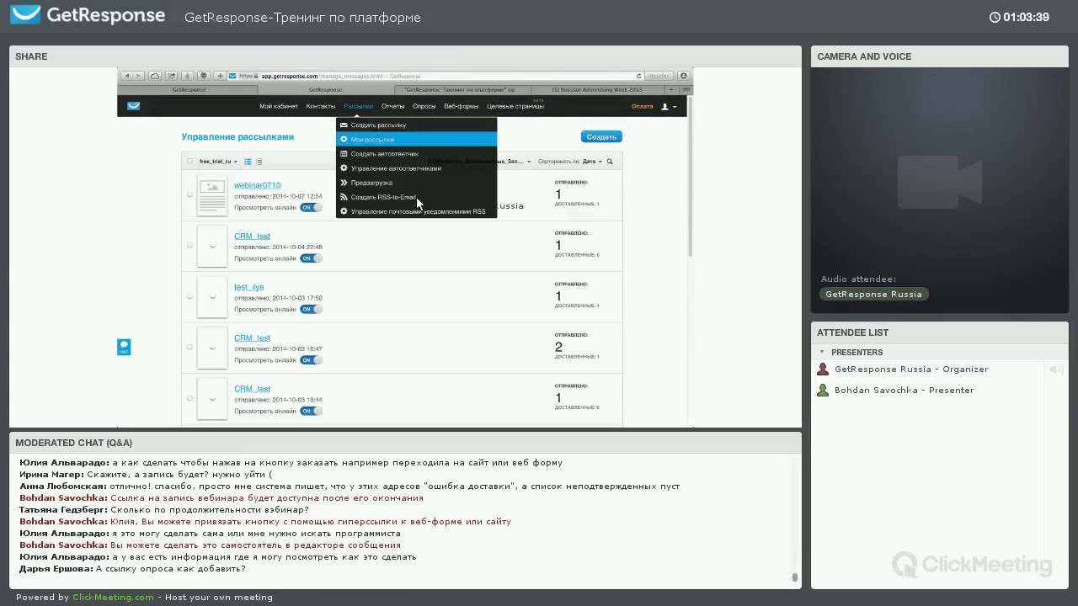
click(217, 162)
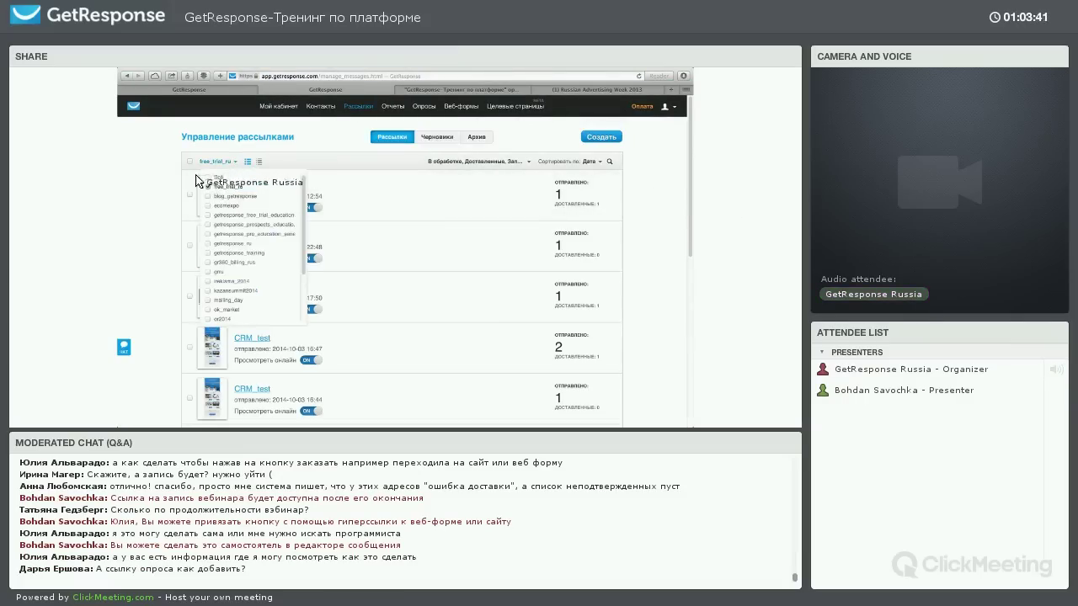
click(209, 178)
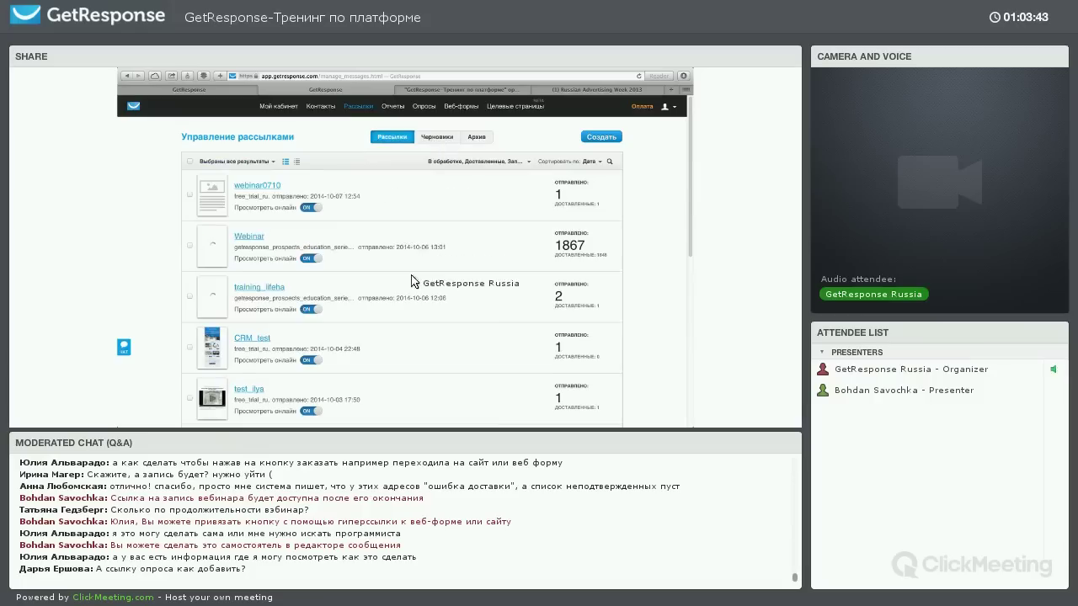
click(460, 161)
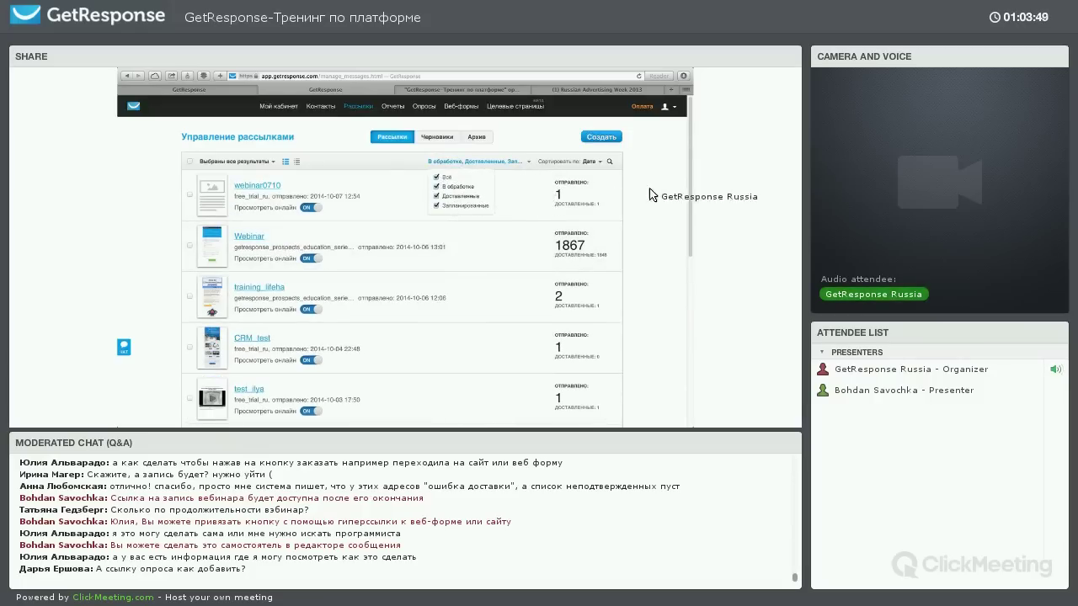
scroll(438, 262, down, 2)
scroll(606, 325, up, 2)
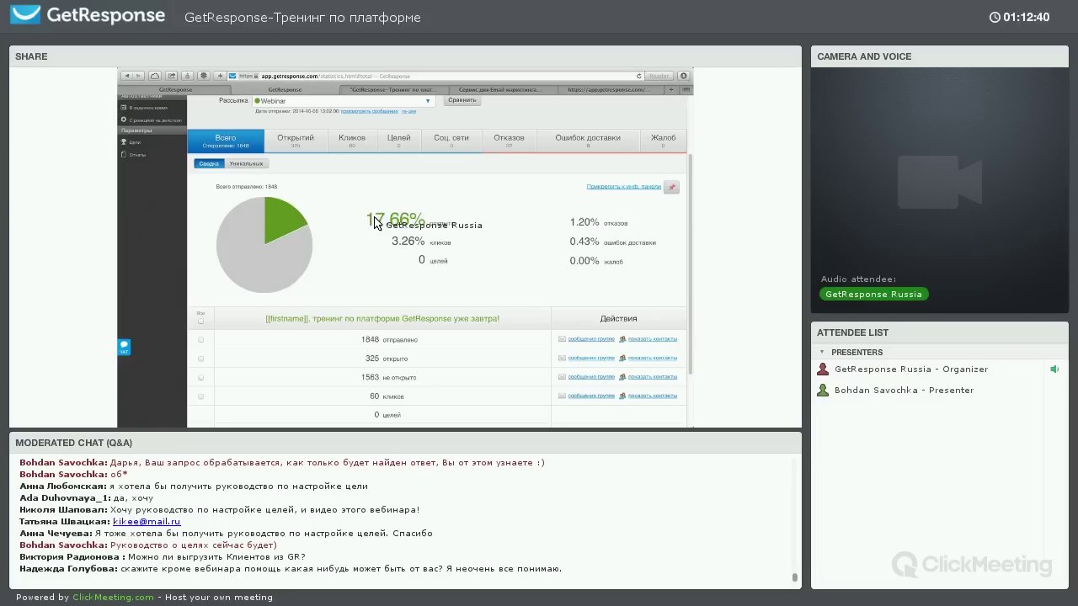
Switch to unique figures and select the 1563 non-openers for export
click(251, 165)
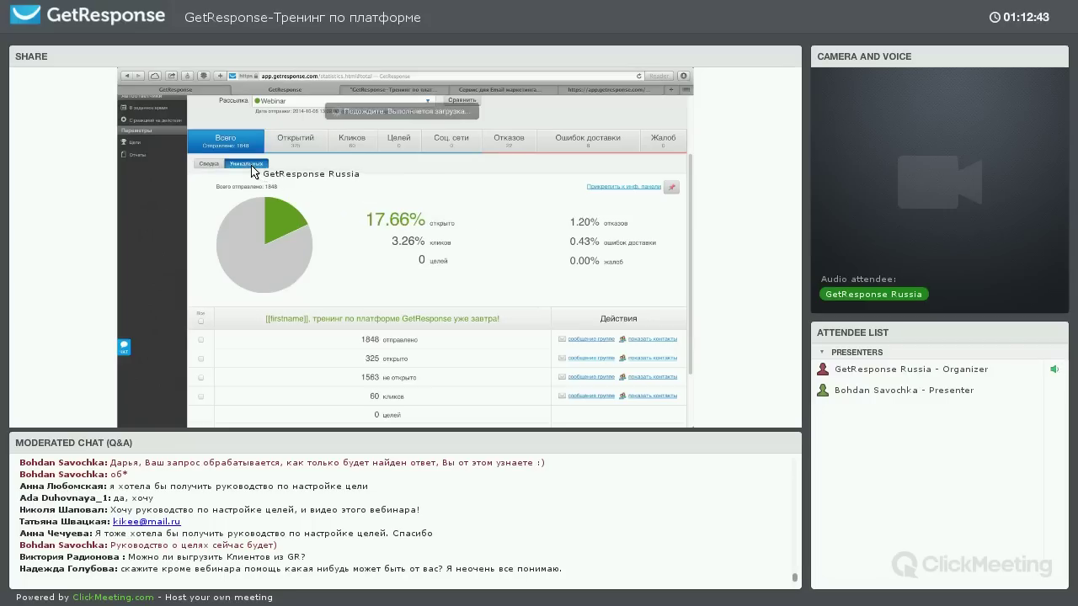
drag(374, 216, 395, 236)
click(505, 220)
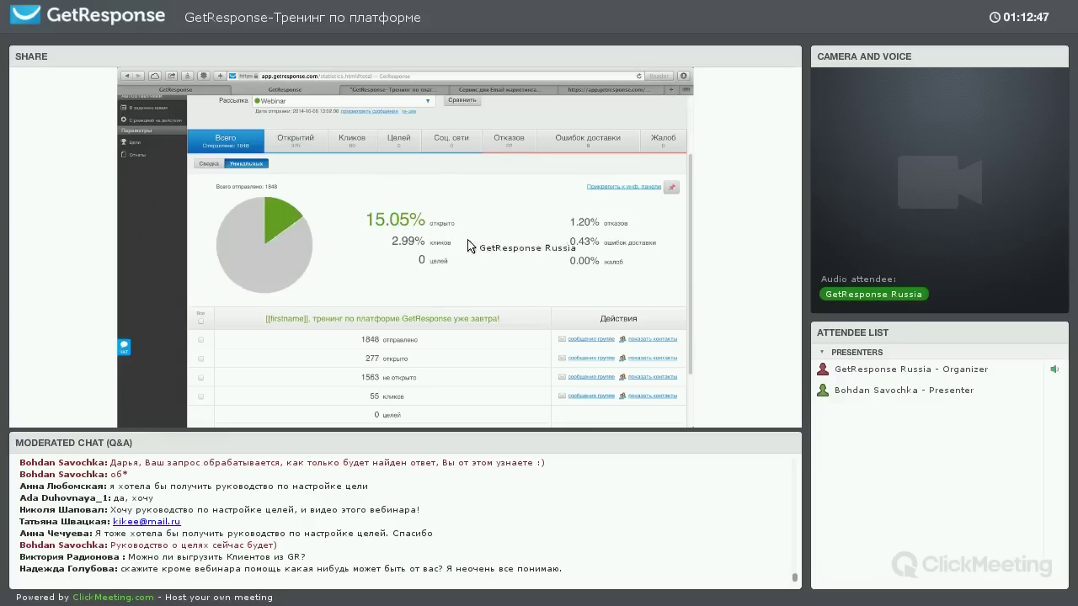
scroll(425, 238, down, 3)
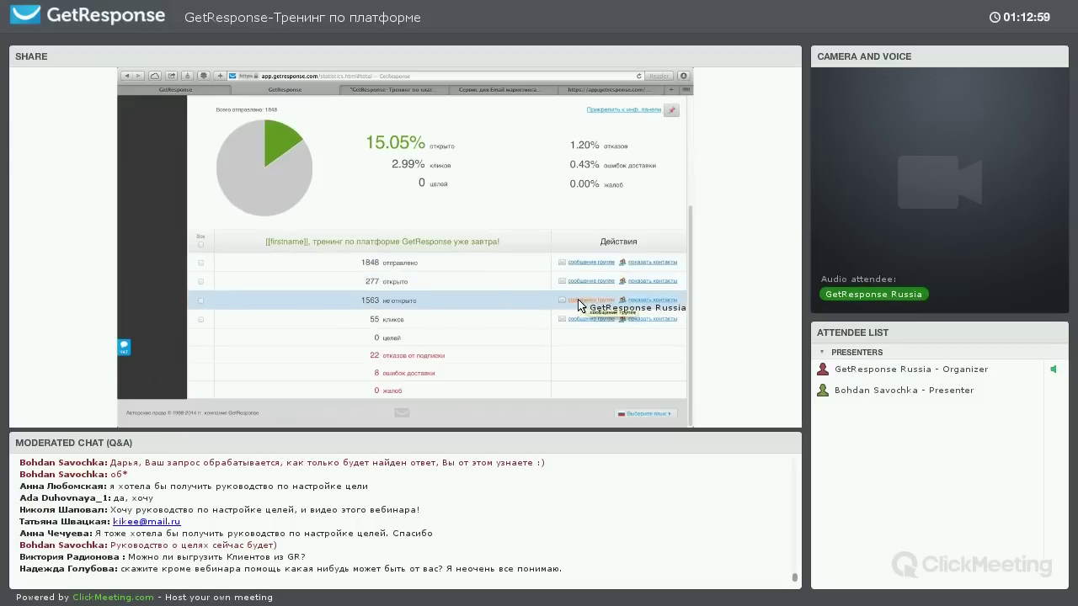
click(201, 301)
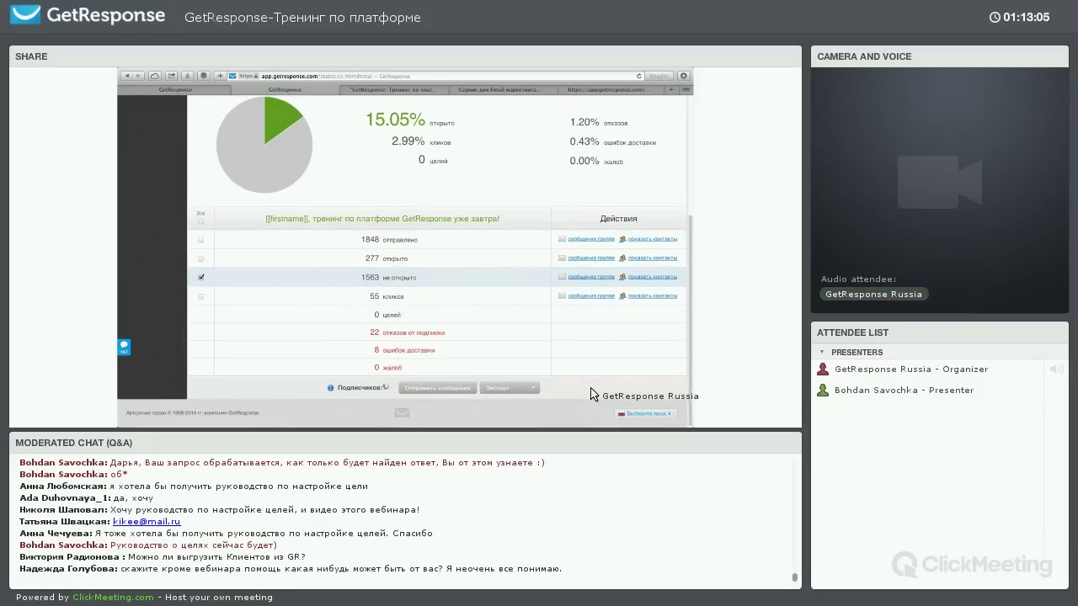
click(519, 389)
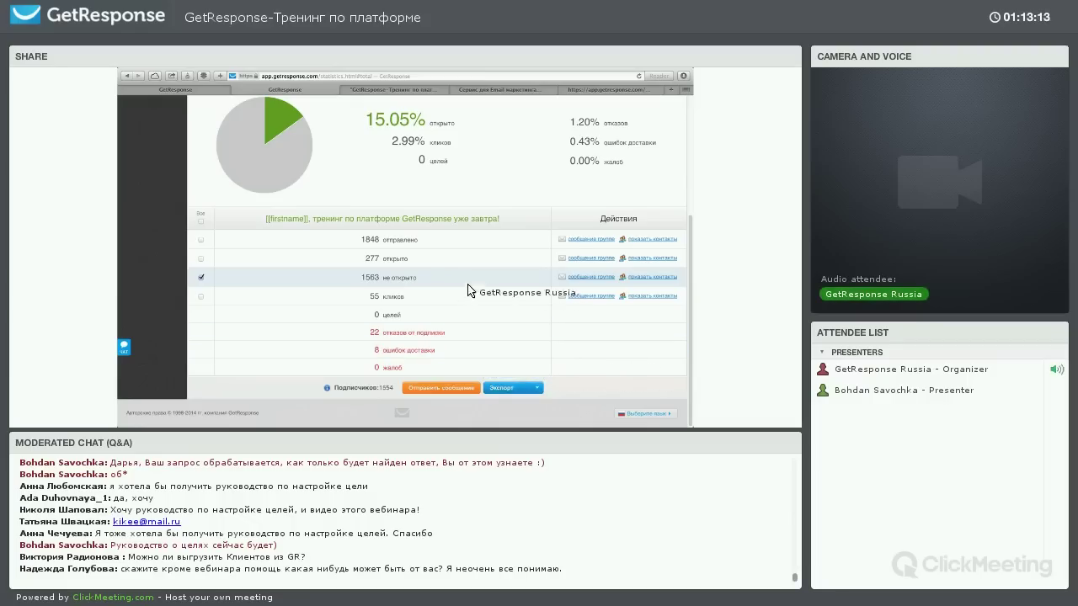
View the opens chart (325 total, 277 unique), then the clicks statistics
scroll(404, 219, up, 3)
click(308, 154)
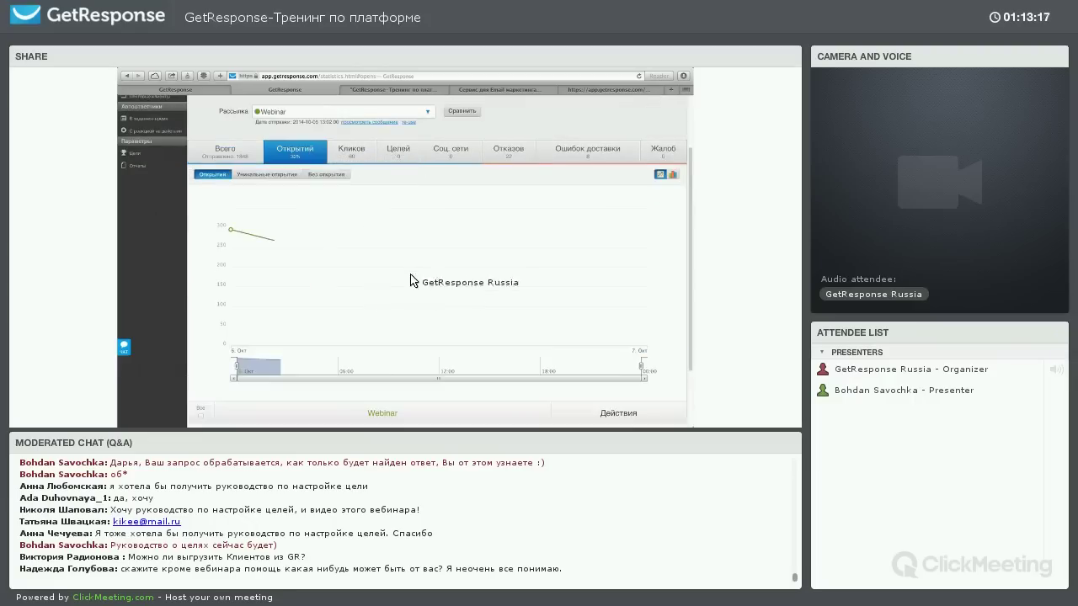
scroll(337, 200, down, 3)
scroll(387, 181, up, 3)
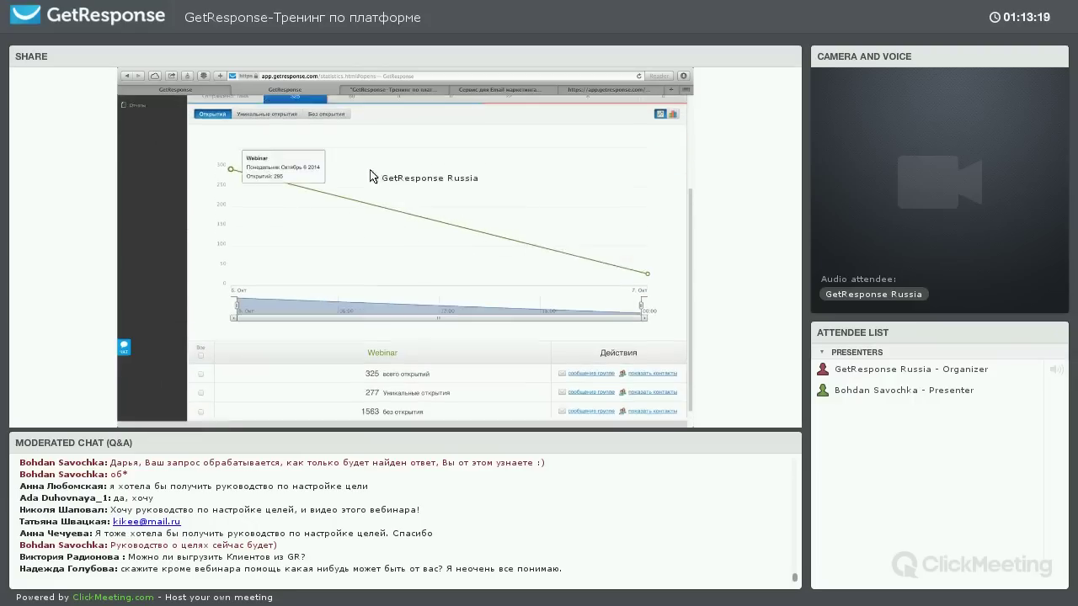
click(353, 169)
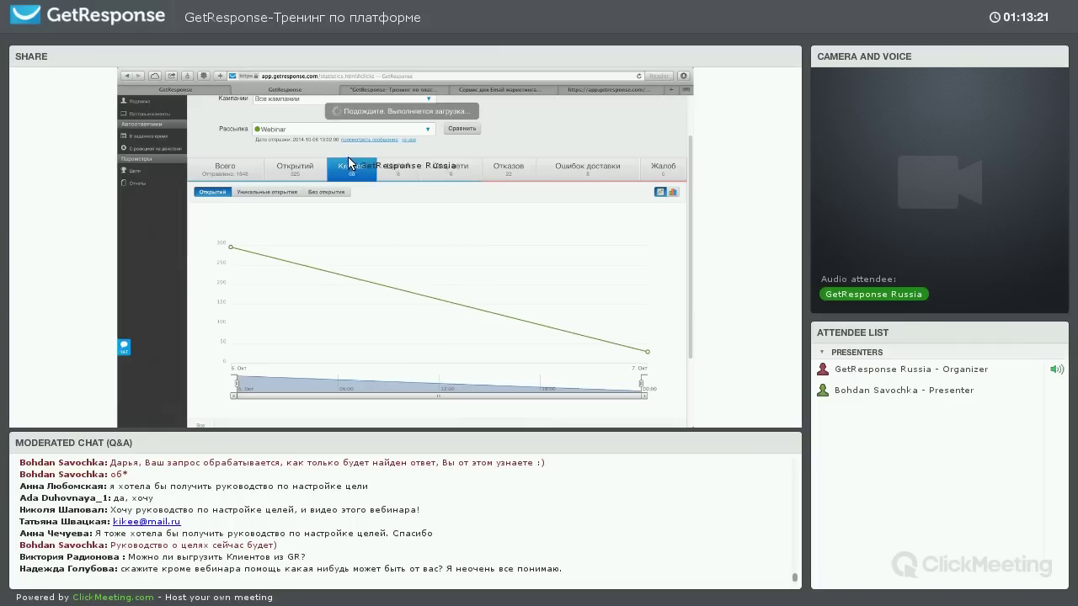
Review the clicked-links table, then open the unsubscribes report showing 22 by reason
scroll(376, 298, down, 4)
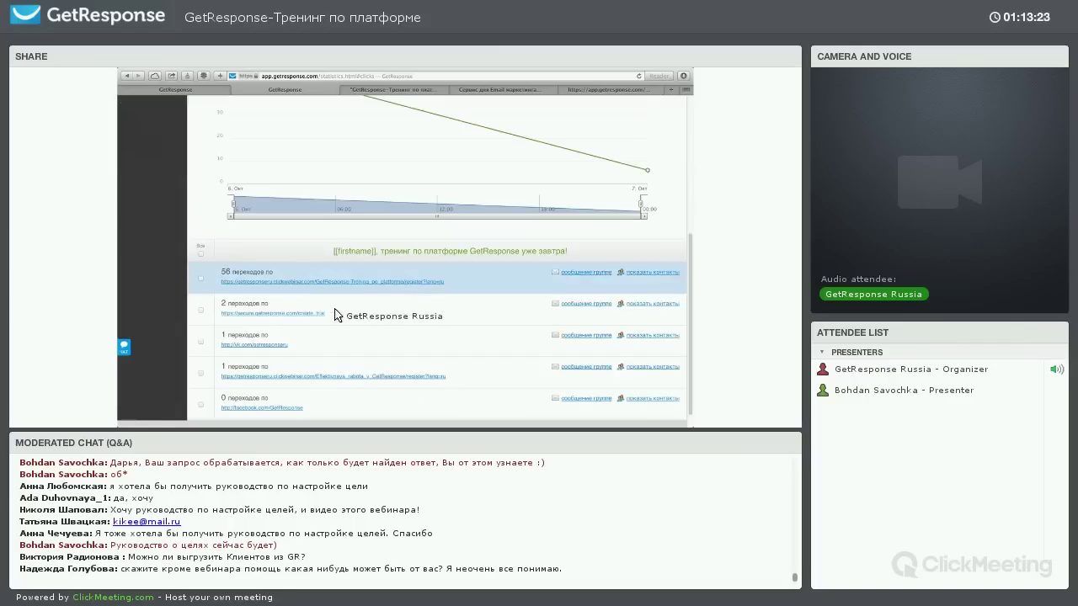
scroll(349, 242, down, 1)
scroll(421, 264, up, 3)
scroll(432, 168, down, 3)
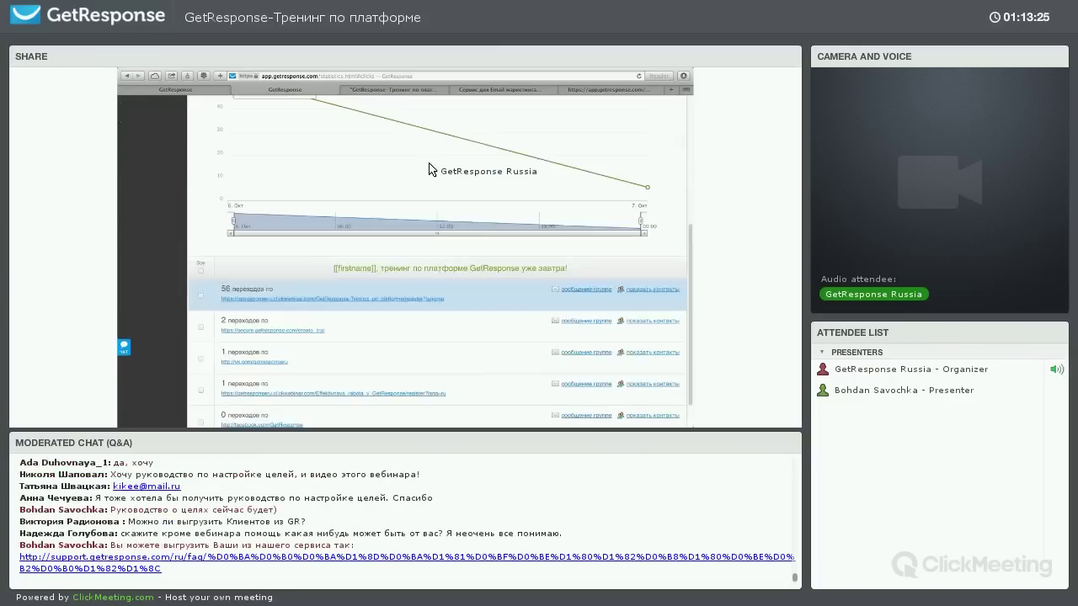
scroll(430, 160, up, 1)
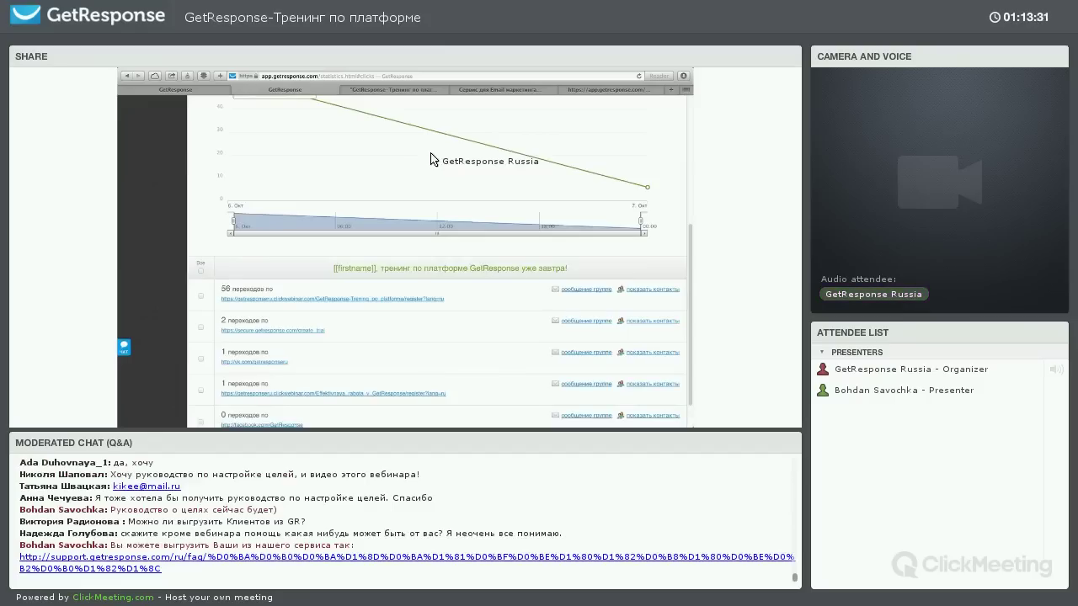
scroll(379, 211, up, 5)
scroll(424, 207, down, 4)
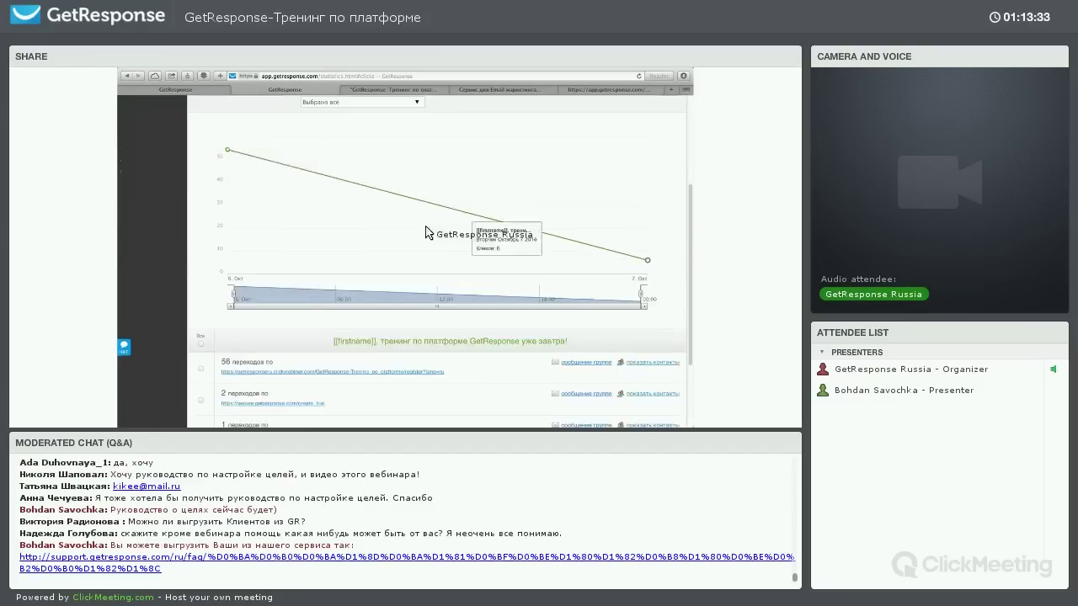
scroll(440, 233, up, 2)
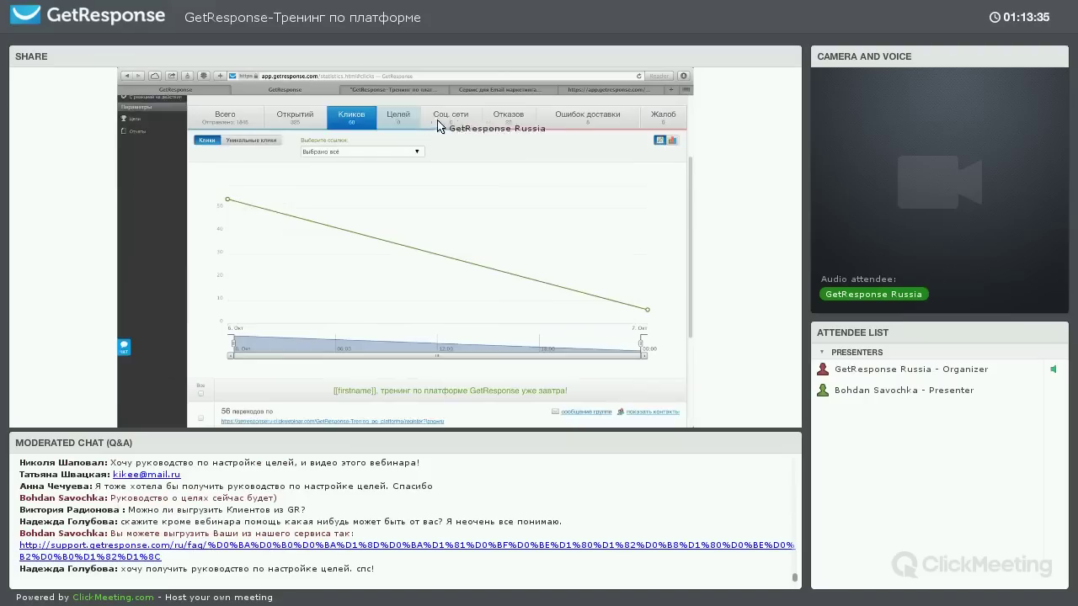
click(502, 126)
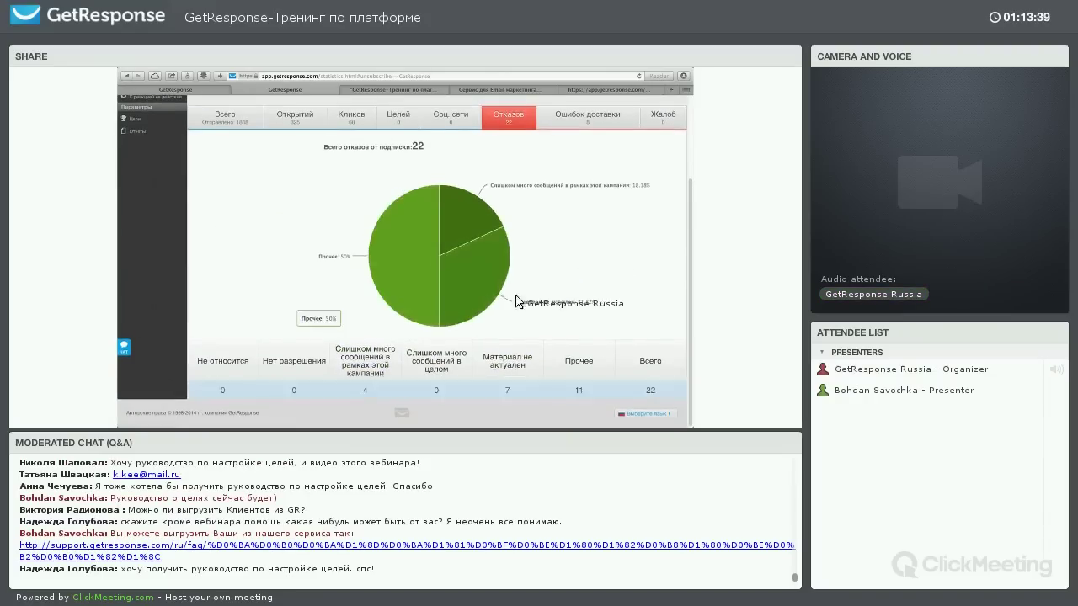
Open the delivery-errors report (8: 4 temporary, 4 permanent) and pull out the temporary slice
scroll(593, 180, up, 2)
click(596, 174)
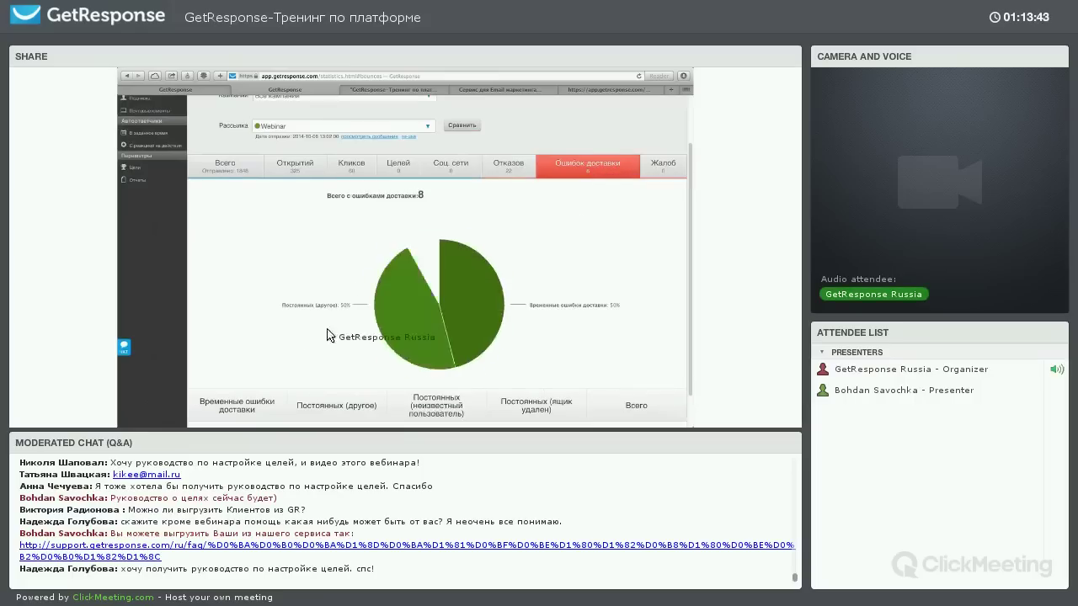
scroll(278, 362, down, 2)
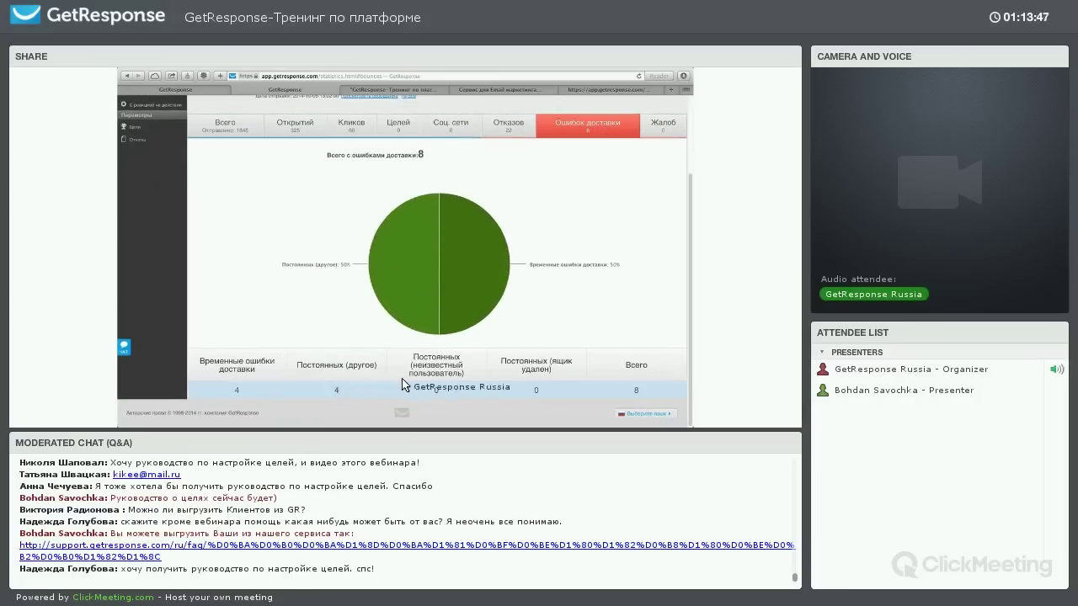
drag(413, 356, 508, 370)
click(547, 368)
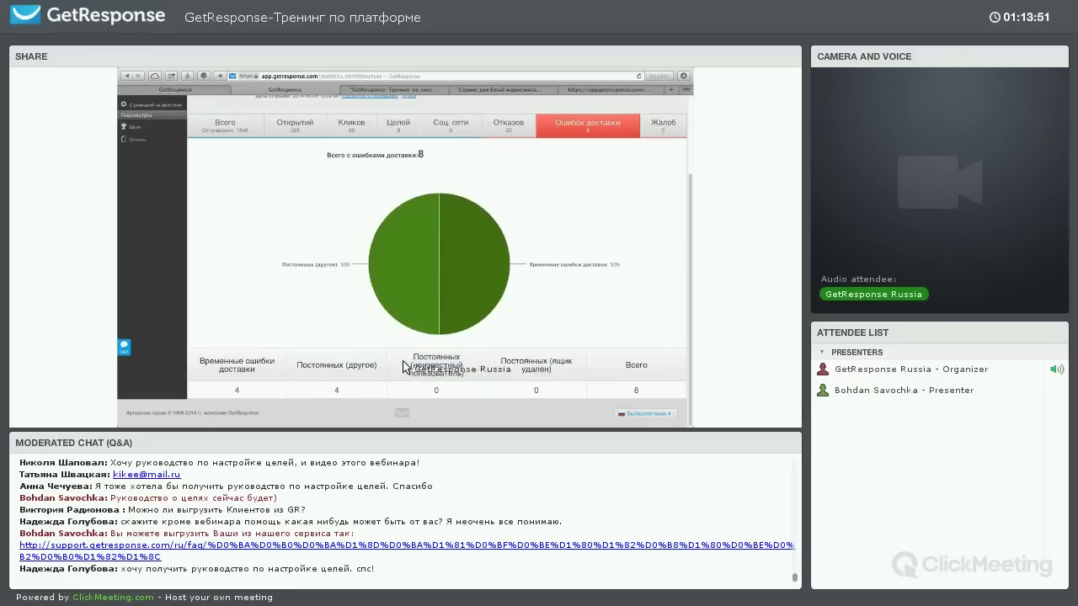
click(476, 283)
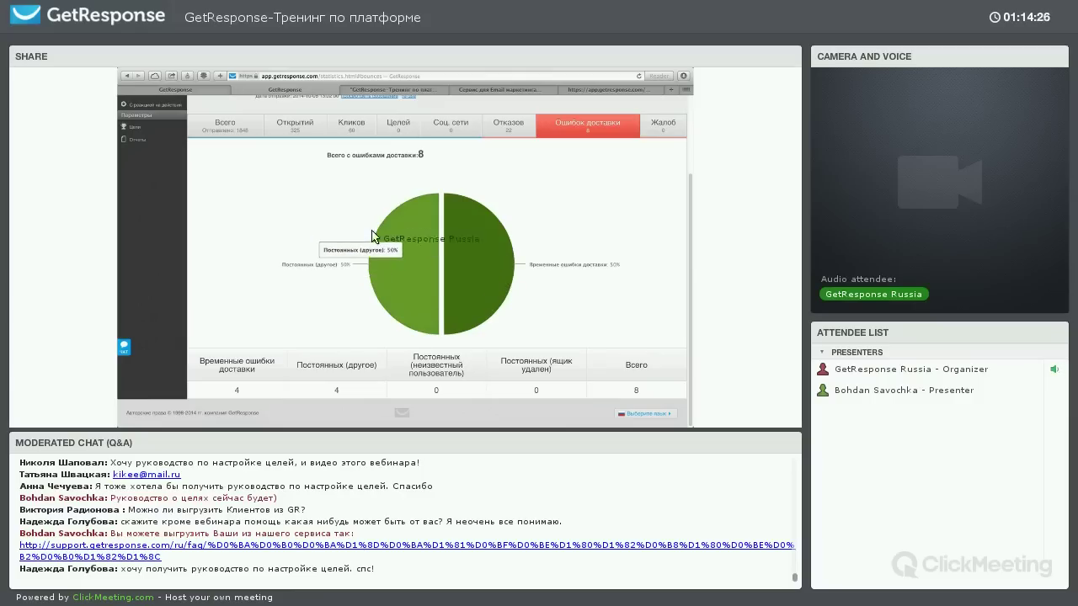
scroll(253, 244, up, 3)
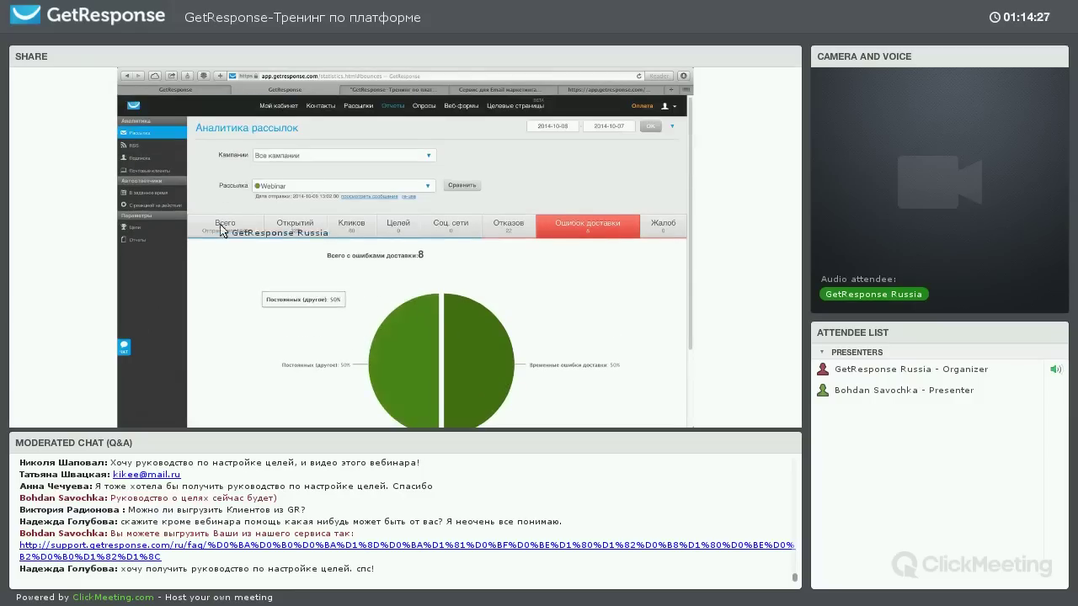
Switch to the recipients' browser statistics in the sidebar
click(143, 166)
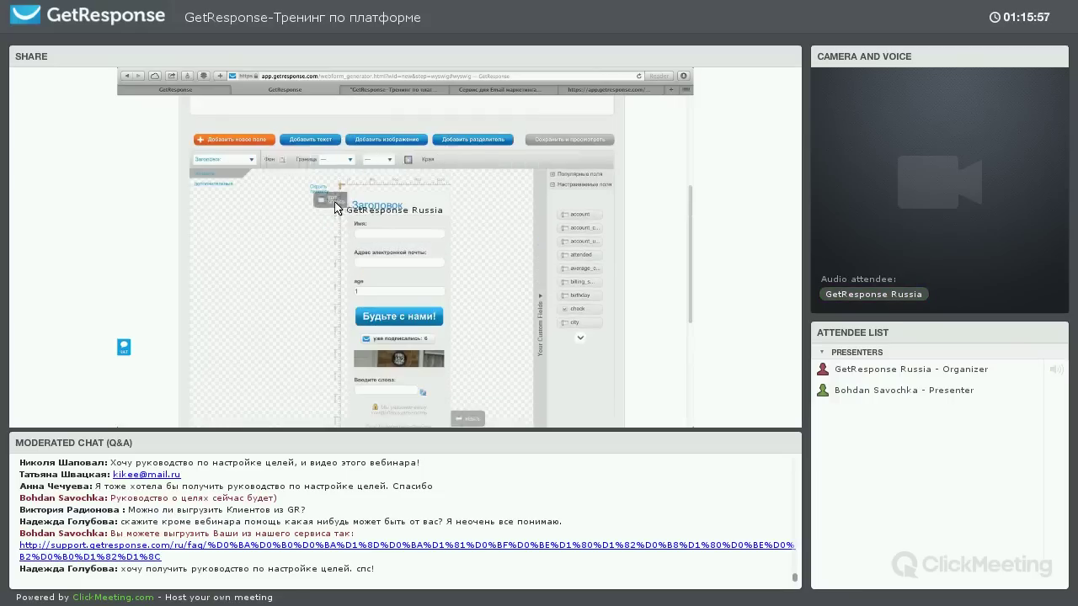
Change the form heading text from Заголовок to Подпишитесь
click(327, 206)
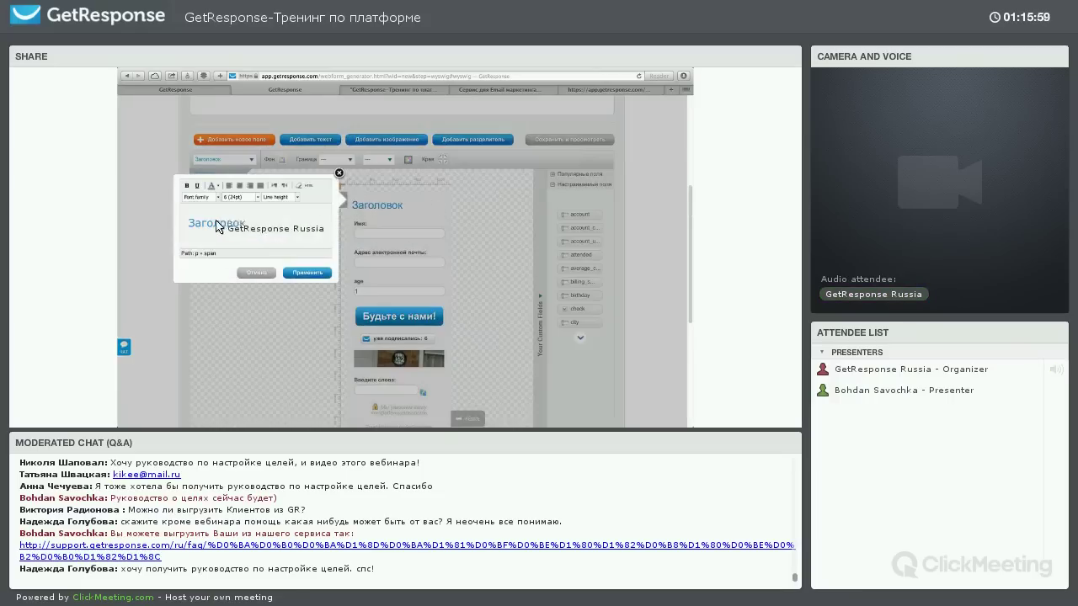
double_click(283, 228)
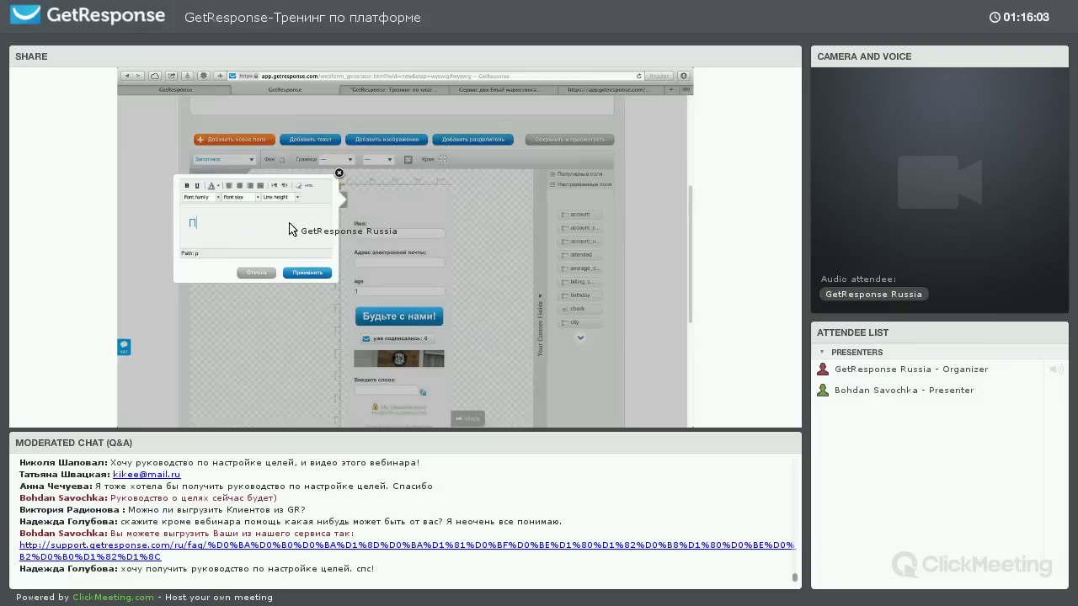
text(Подпишитесь)
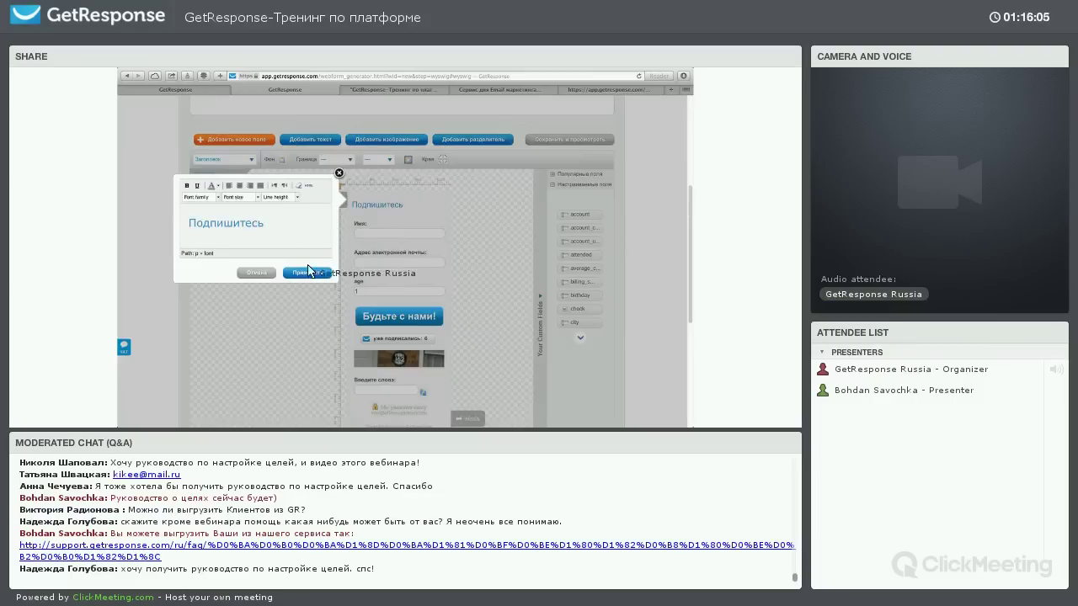
click(307, 272)
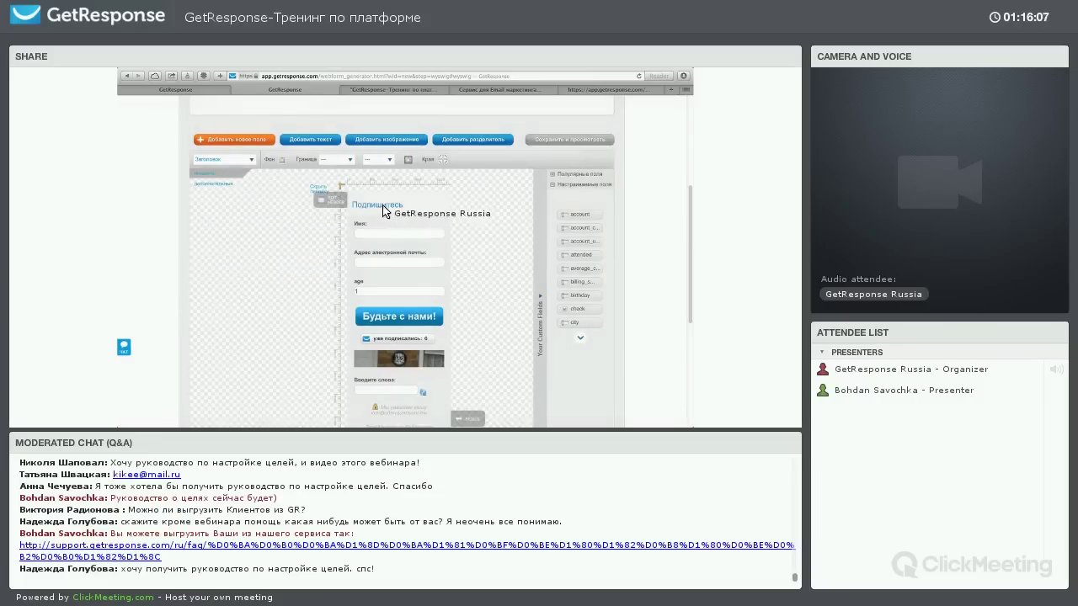
Recheck the heading editor and confirm the Имя field settings
click(326, 202)
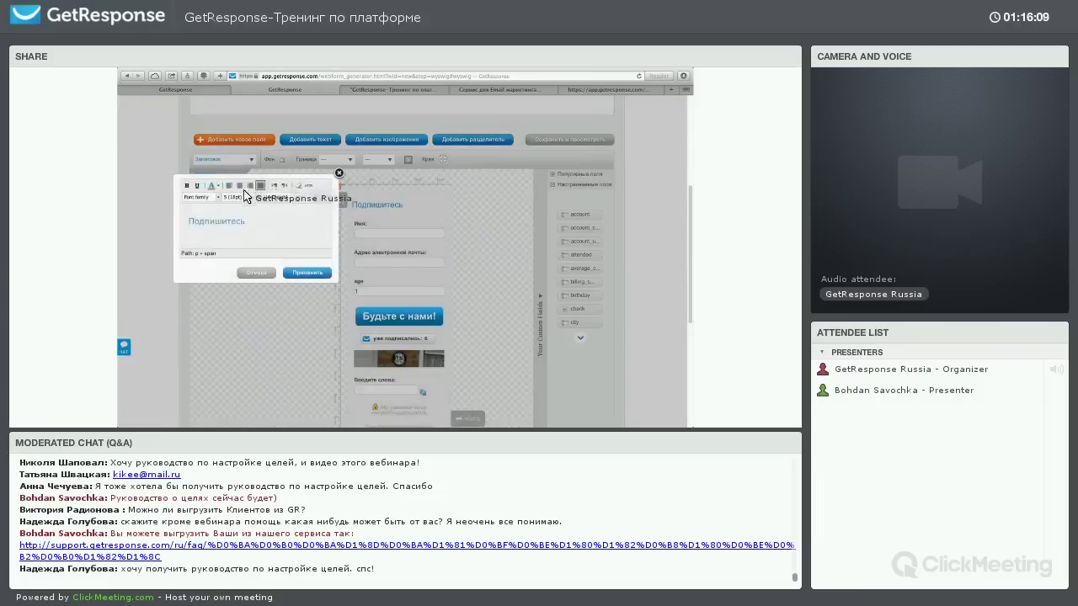
click(307, 272)
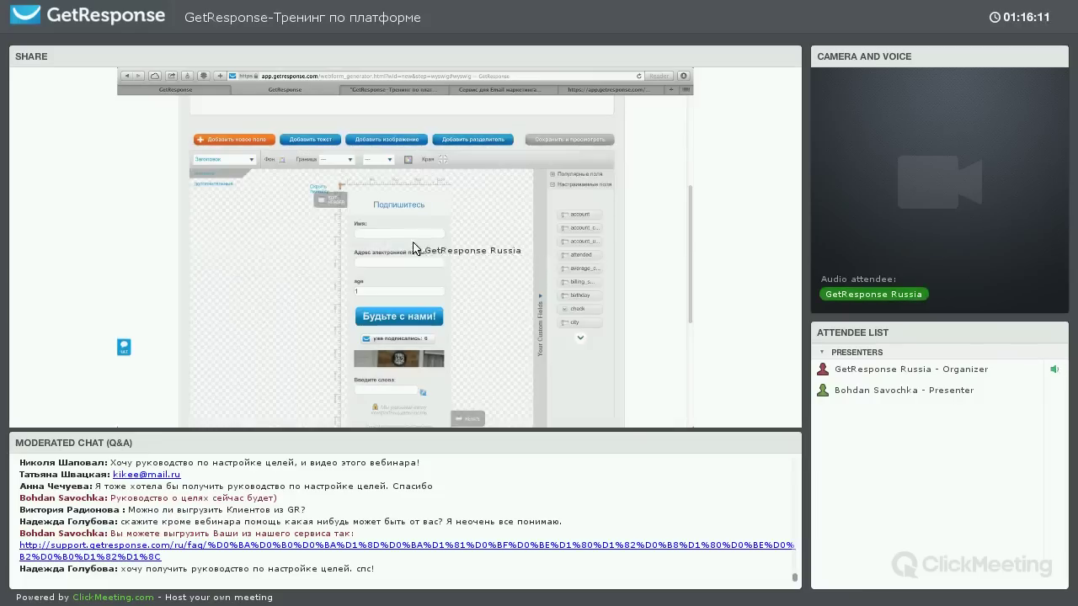
scroll(413, 248, down, 2)
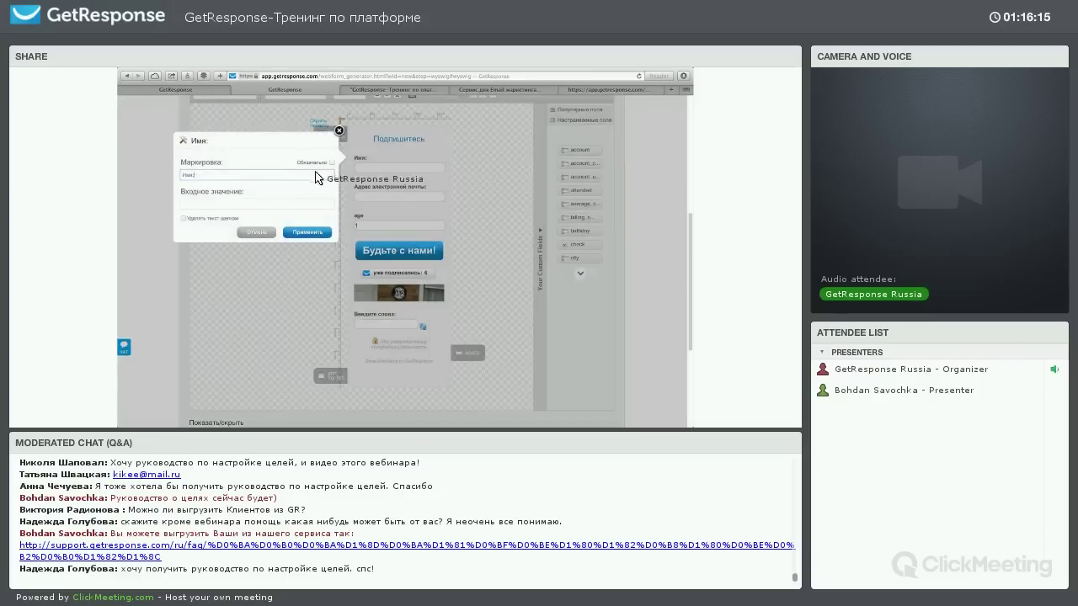
click(305, 232)
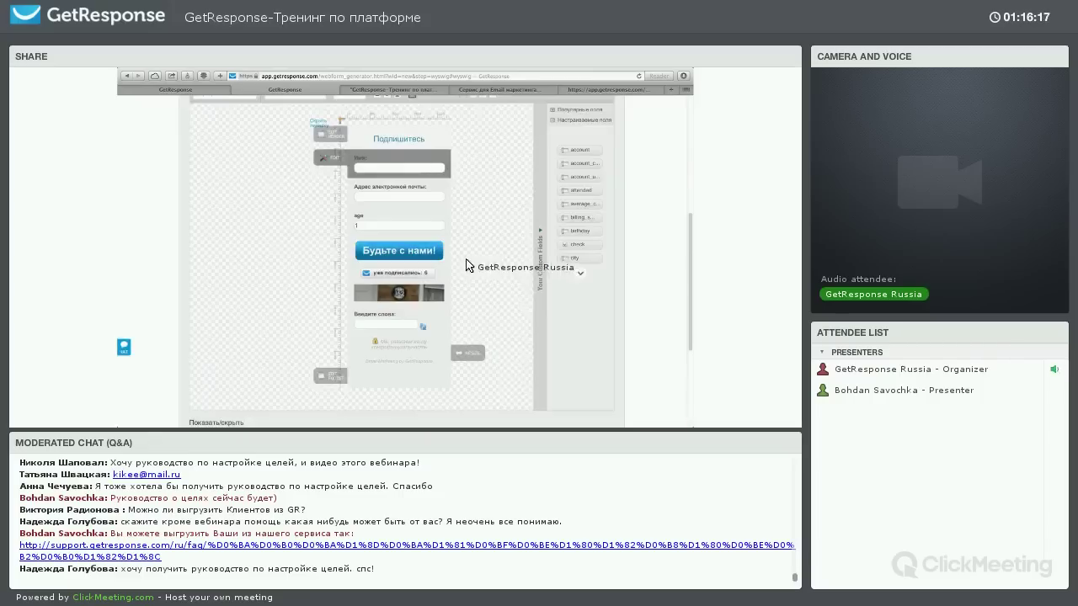
scroll(494, 252, up, 7)
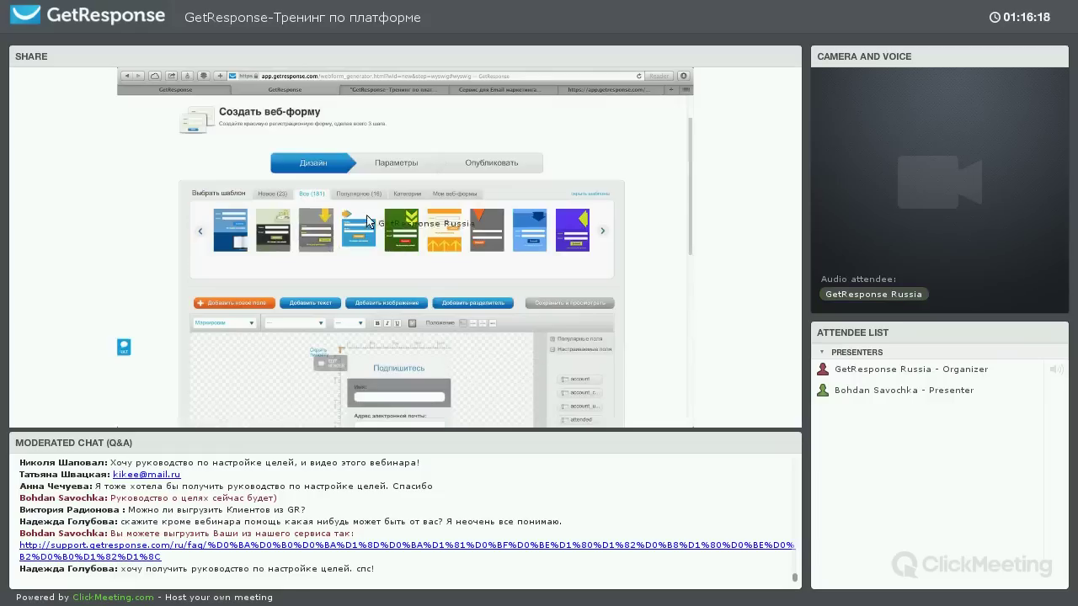
Move the web form wizard to its Параметры step
scroll(505, 305, down, 1)
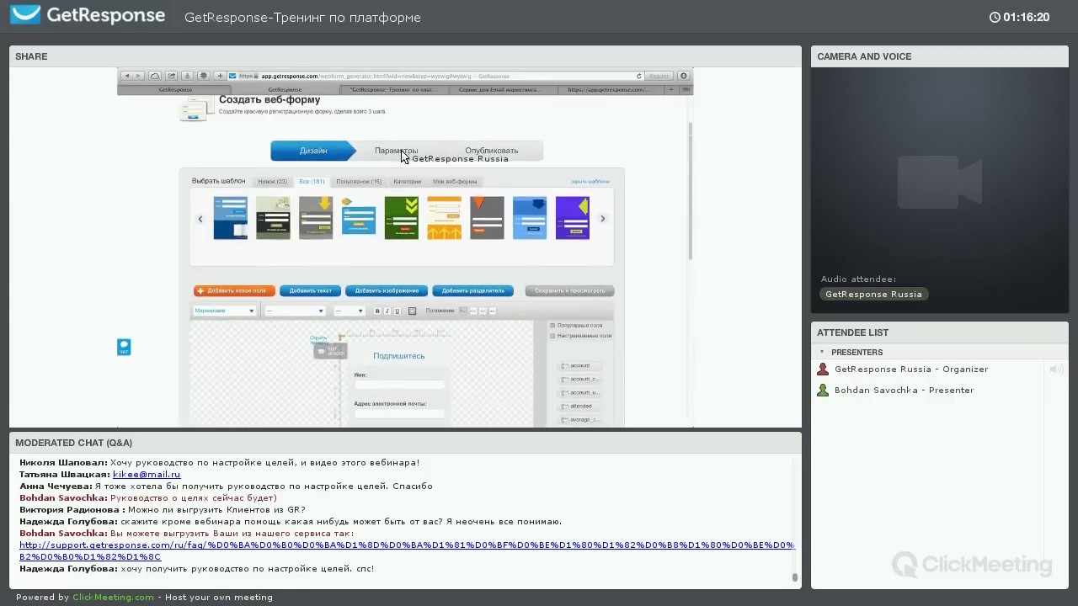
click(404, 156)
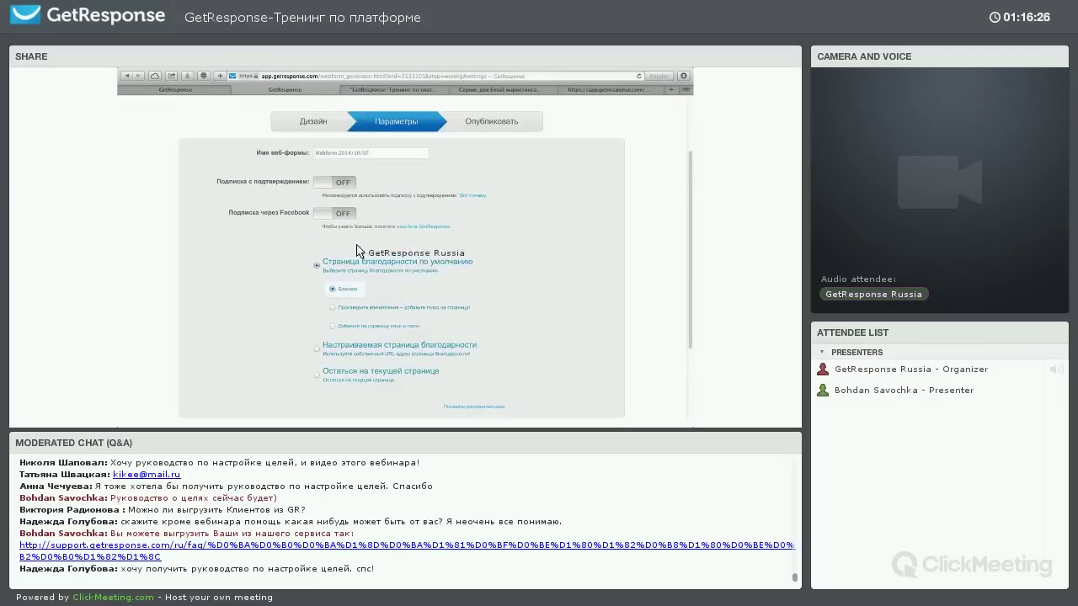
scroll(357, 250, up, 1)
Switch 'Подписка с подтверждением' and 'Подписка через Facebook' from OFF to ON
click(331, 213)
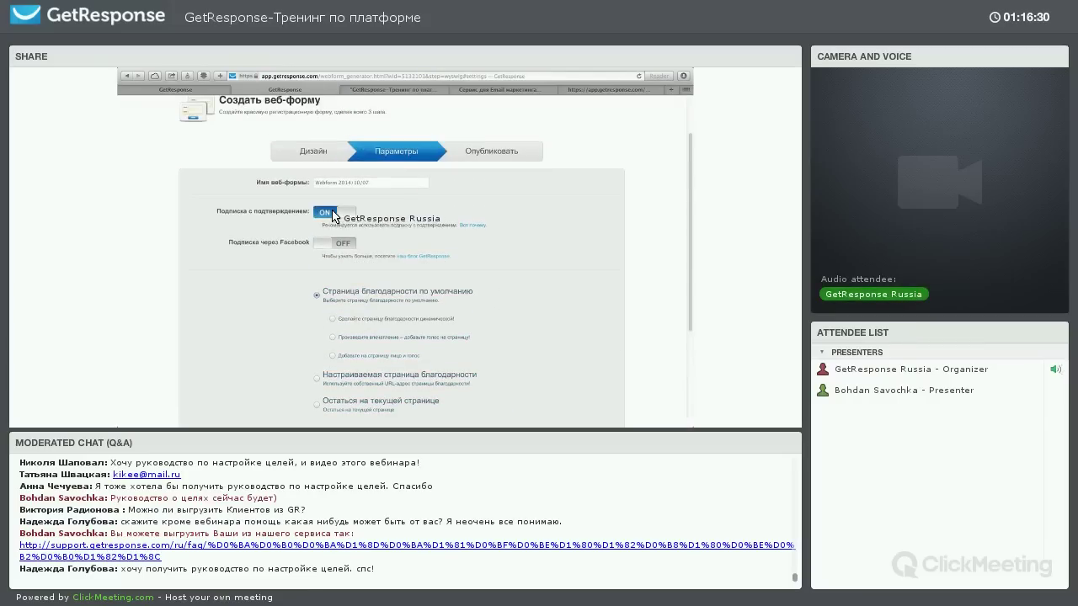
click(281, 245)
drag(252, 242, 287, 242)
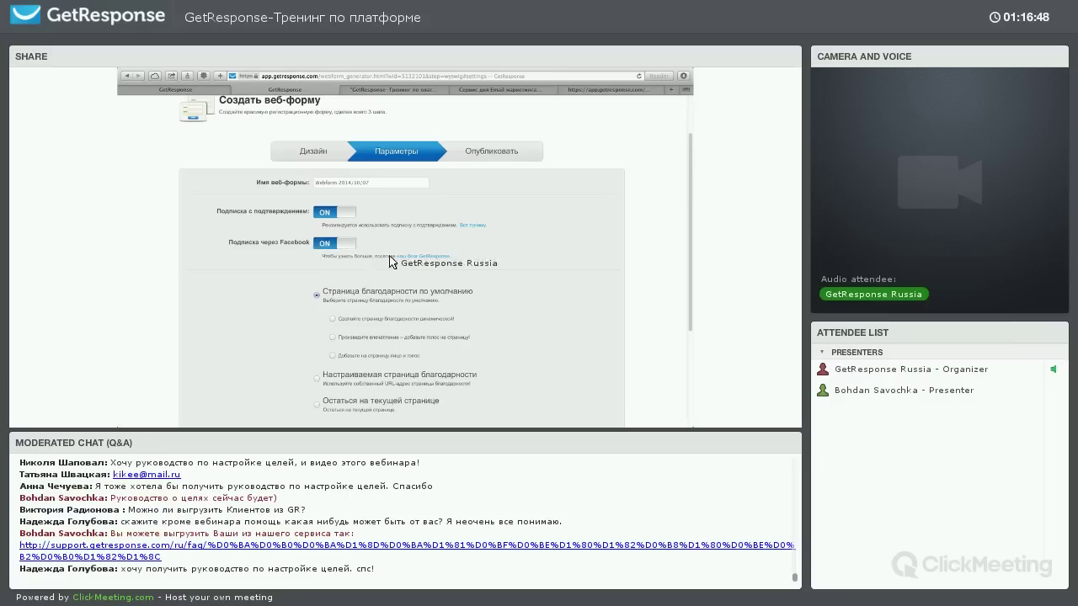
scroll(393, 258, down, 2)
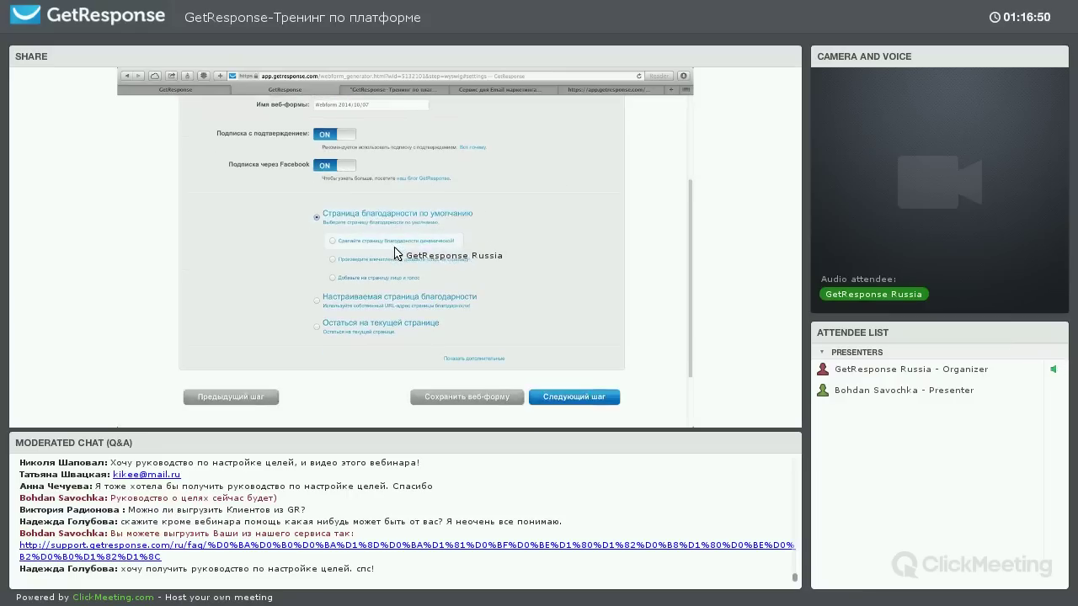
Set the post-signup behaviour to 'Остаться на текущей странице'
click(317, 302)
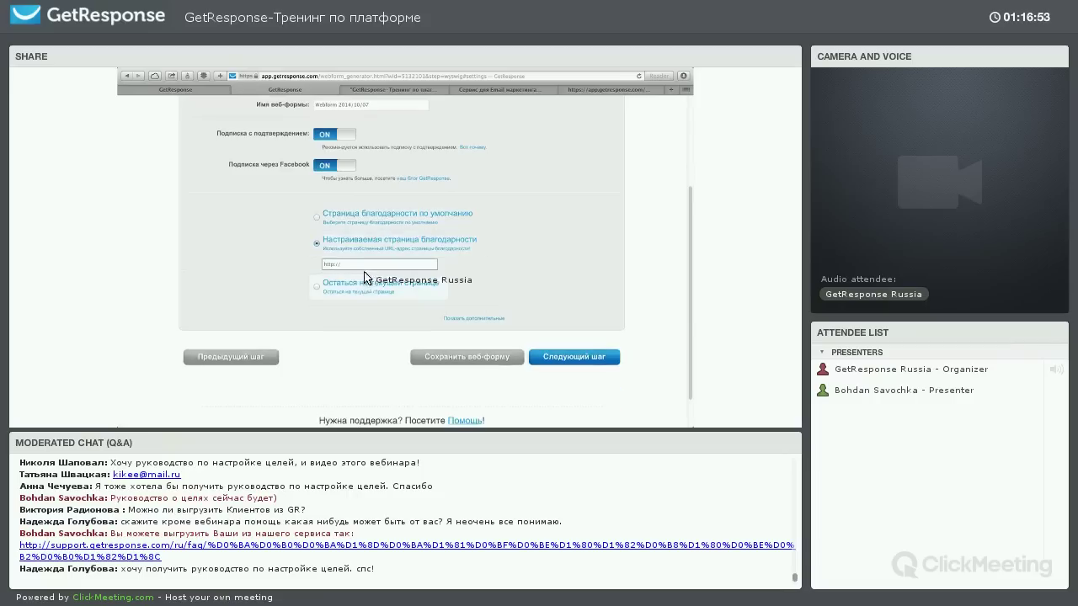
click(320, 290)
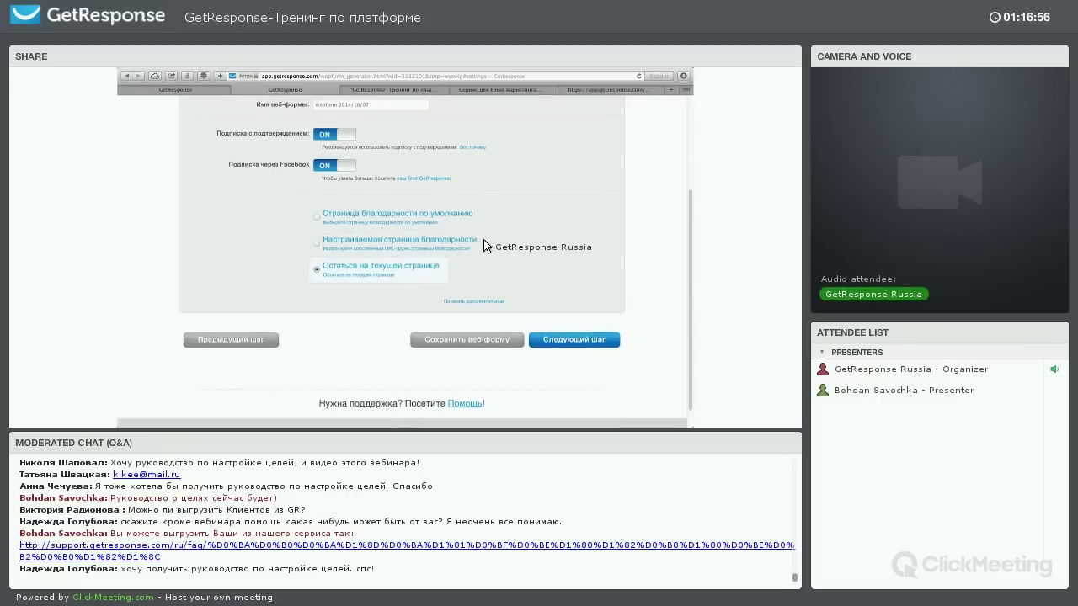
scroll(493, 278, up, 1)
In the additional settings, choose custom field-error and thank-you button options
click(473, 343)
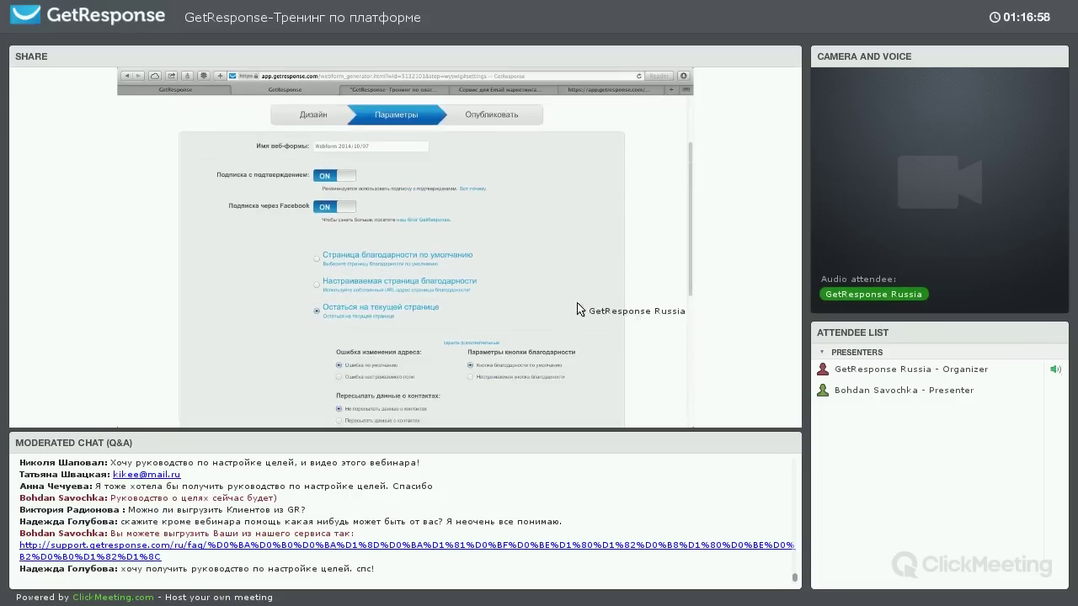
scroll(426, 255, down, 3)
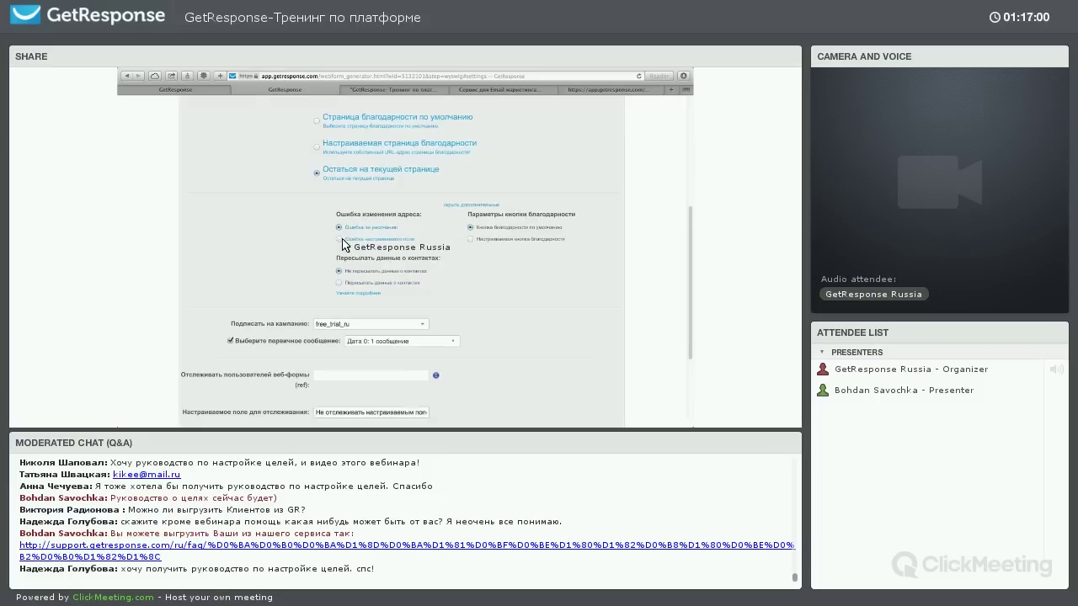
click(339, 239)
click(367, 255)
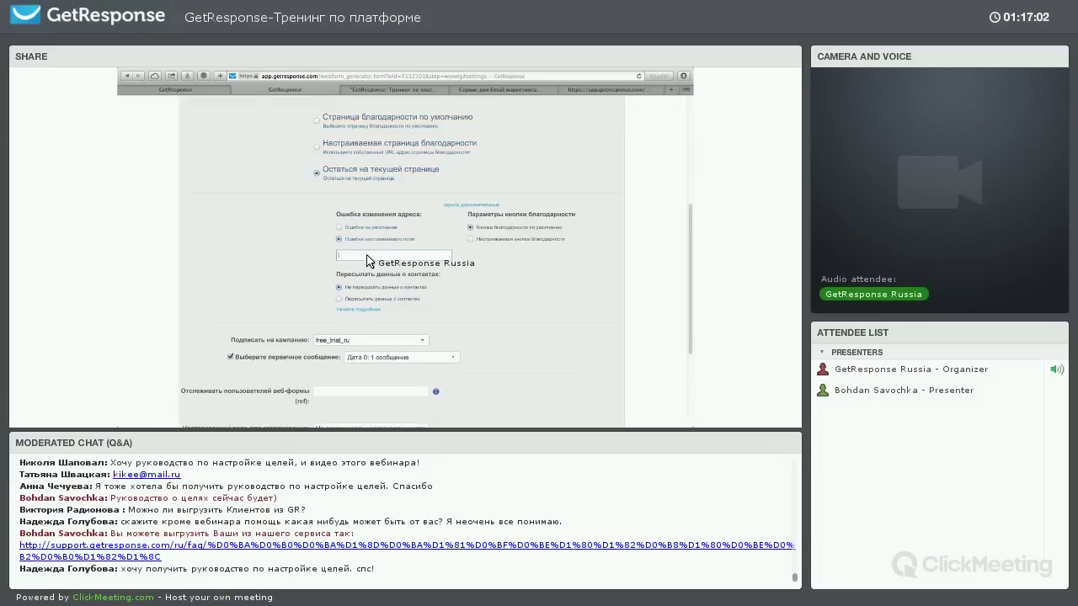
click(495, 242)
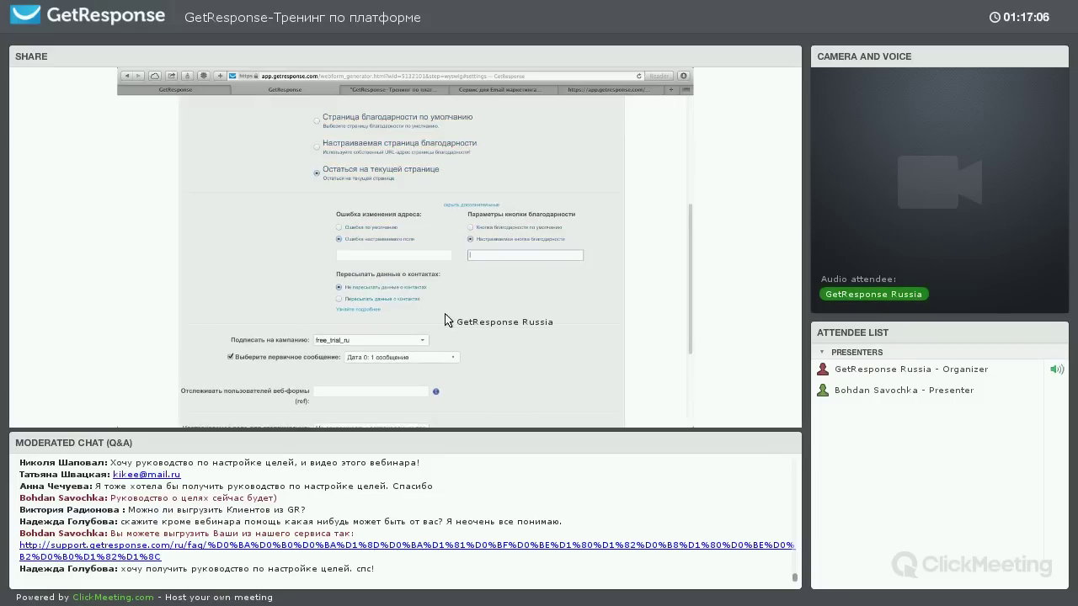
scroll(347, 269, down, 2)
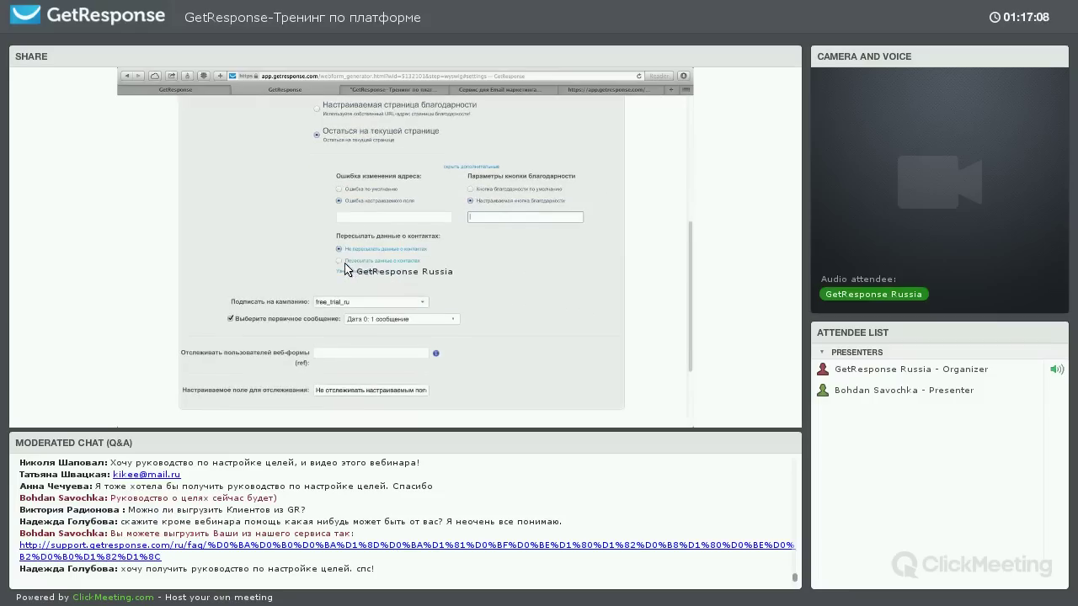
Turn on contact data forwarding using HTTP GET
click(414, 260)
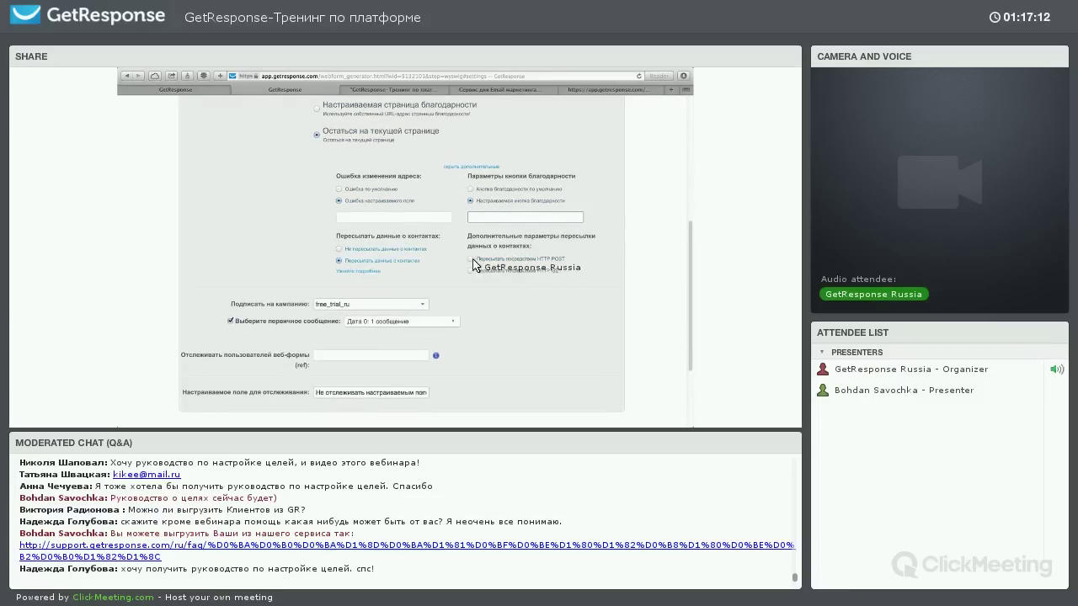
click(472, 271)
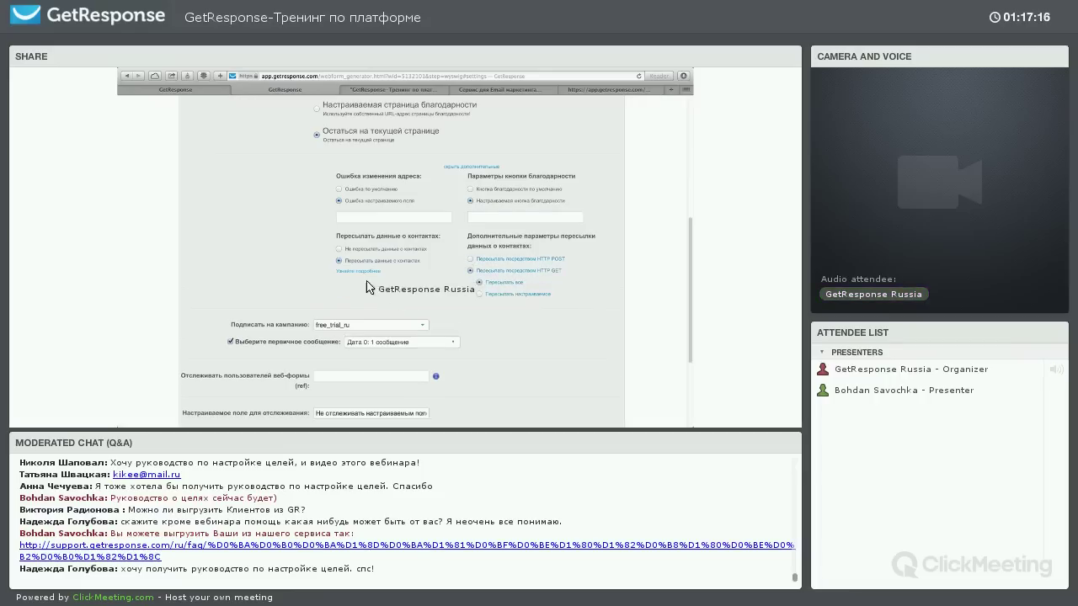
scroll(368, 279, down, 3)
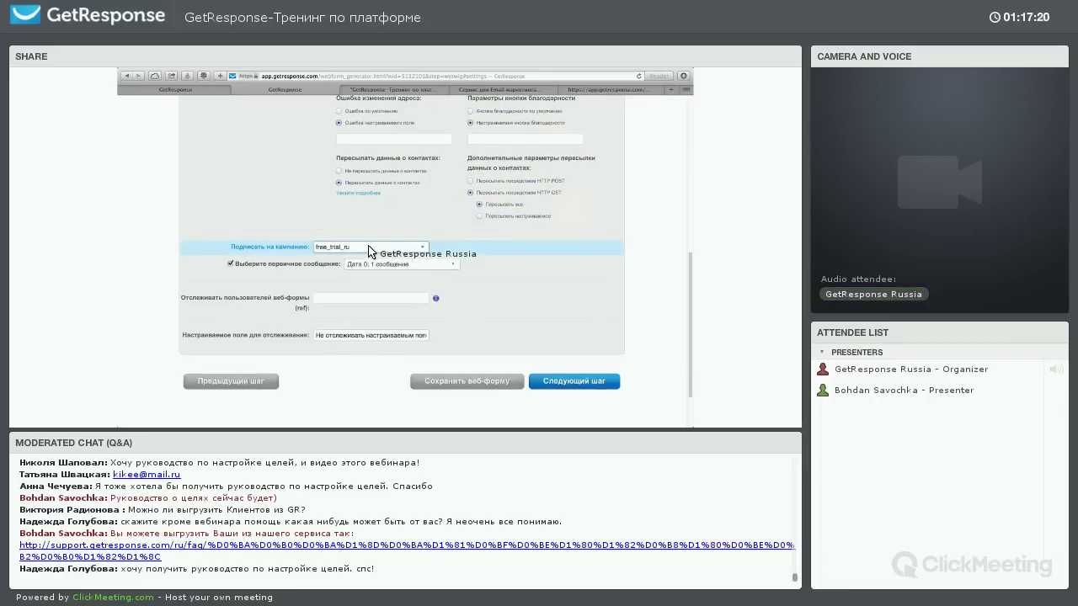
Keep free_trial_ru as the campaign and uncheck sending the first message
click(367, 248)
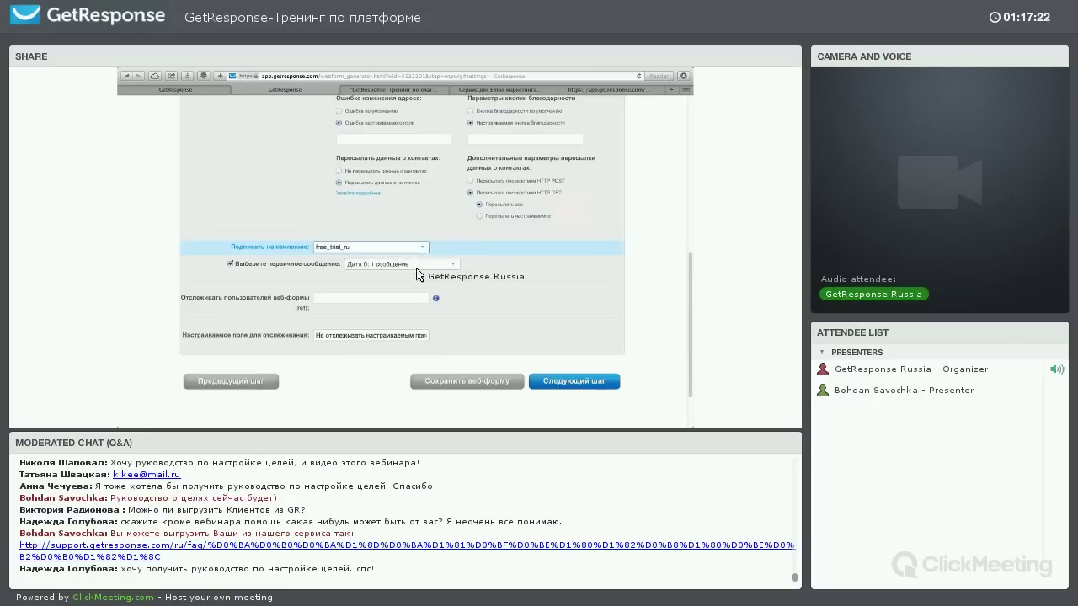
click(328, 280)
click(321, 268)
click(342, 298)
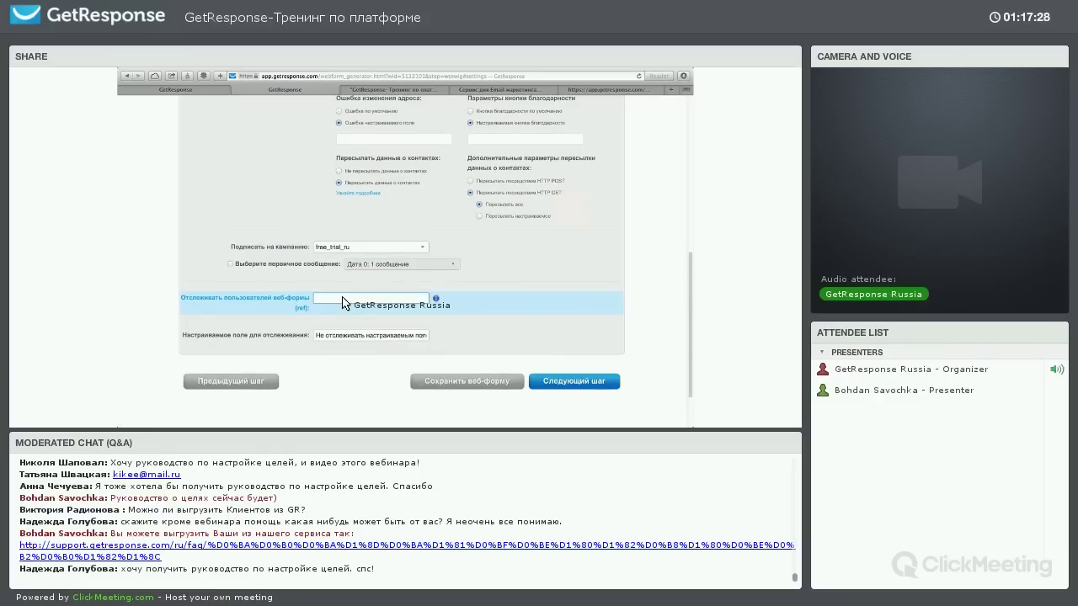
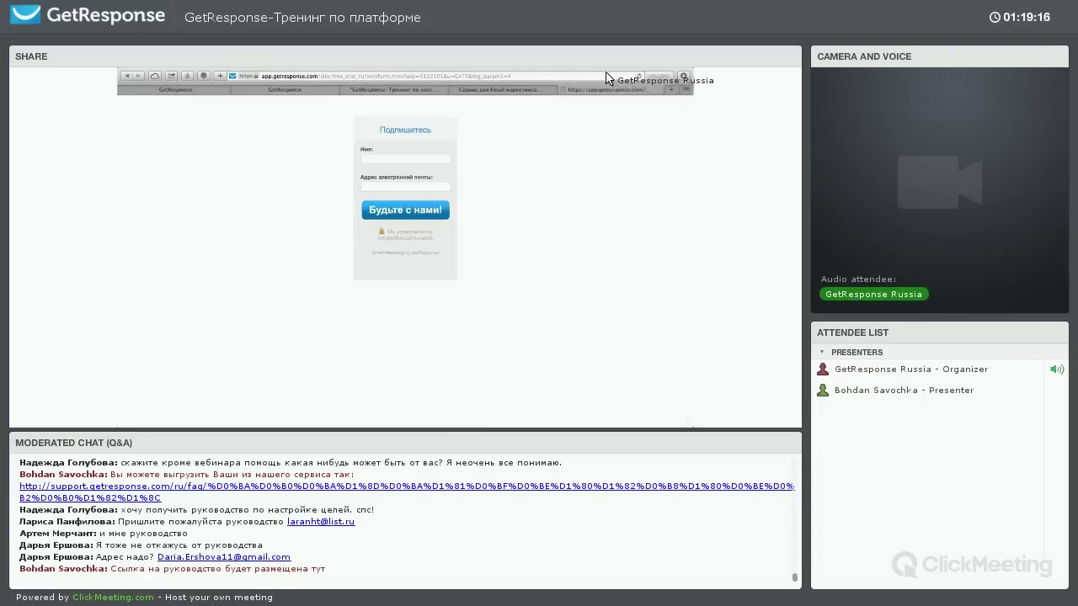
Enter fb.com in the address bar and open the GetResponse Facebook page suggestion
text(аи)
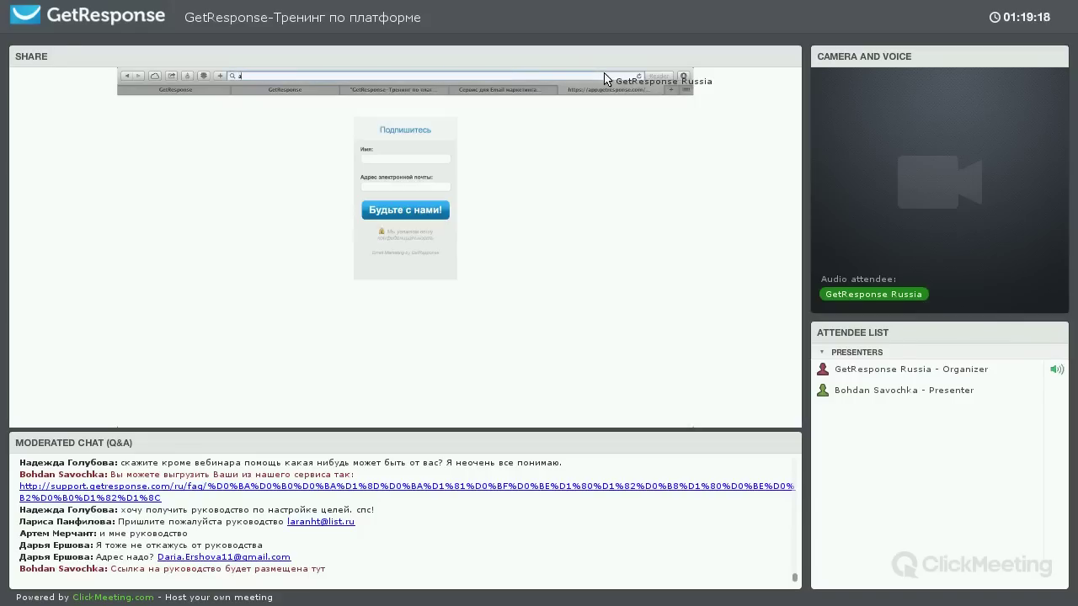
key(BackSpace)
key(BackSpace)
text(fb.com)
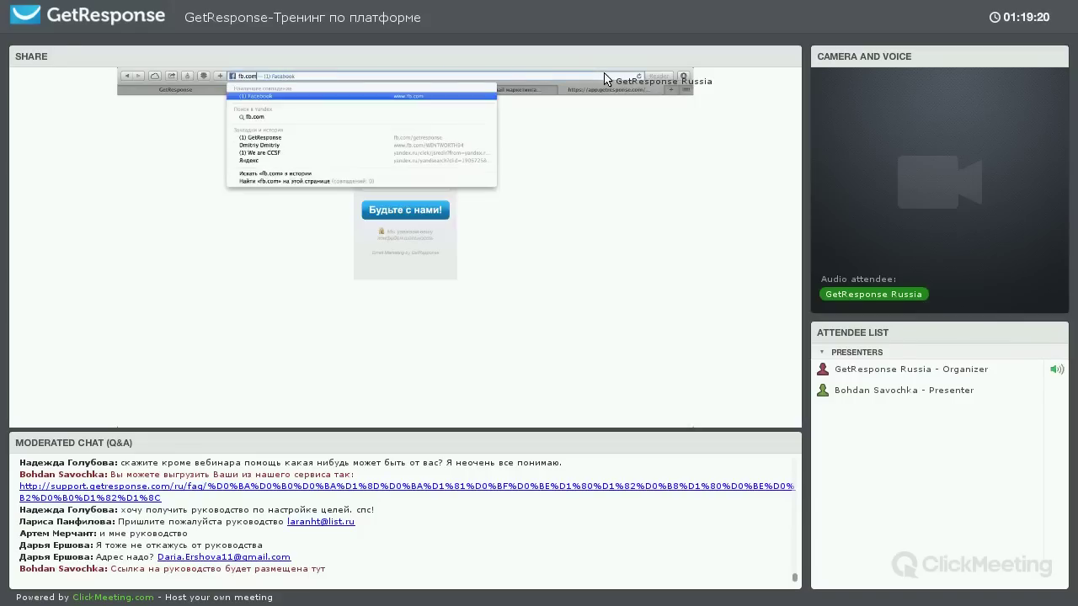
key(Down)
key(Down)
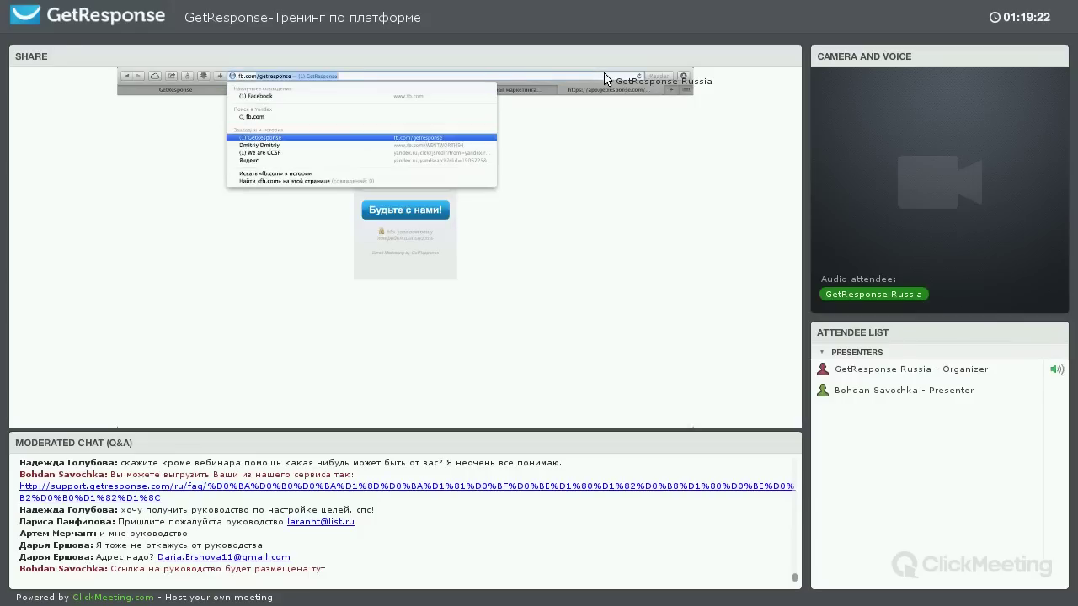
key(Return)
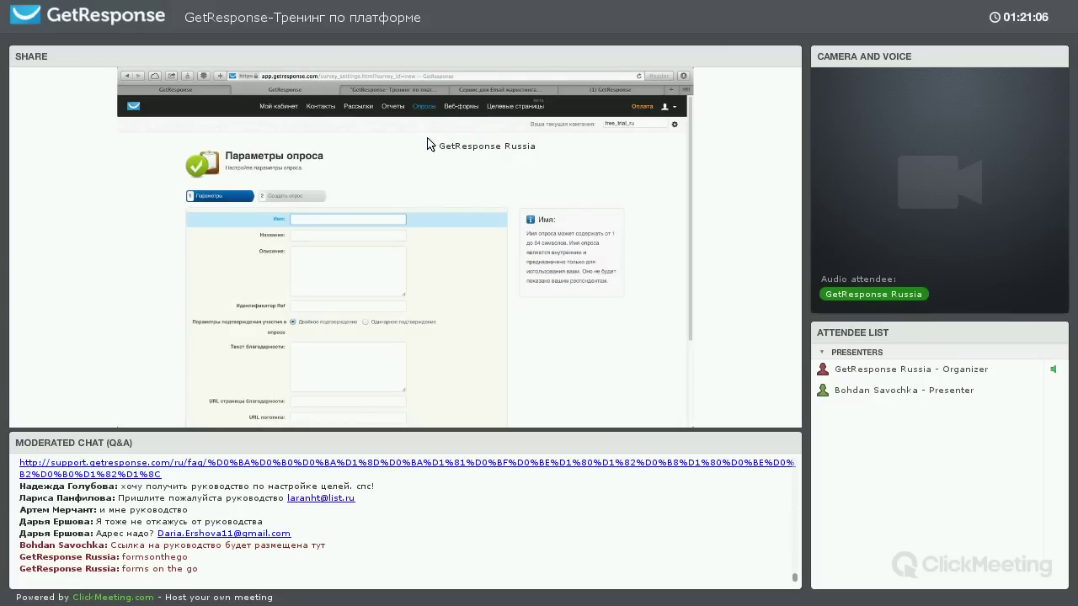
Fill the survey name and description with 'asdfasdf' and the title with 'Нам важно Ваше мнение!'
text(asdfasdf)
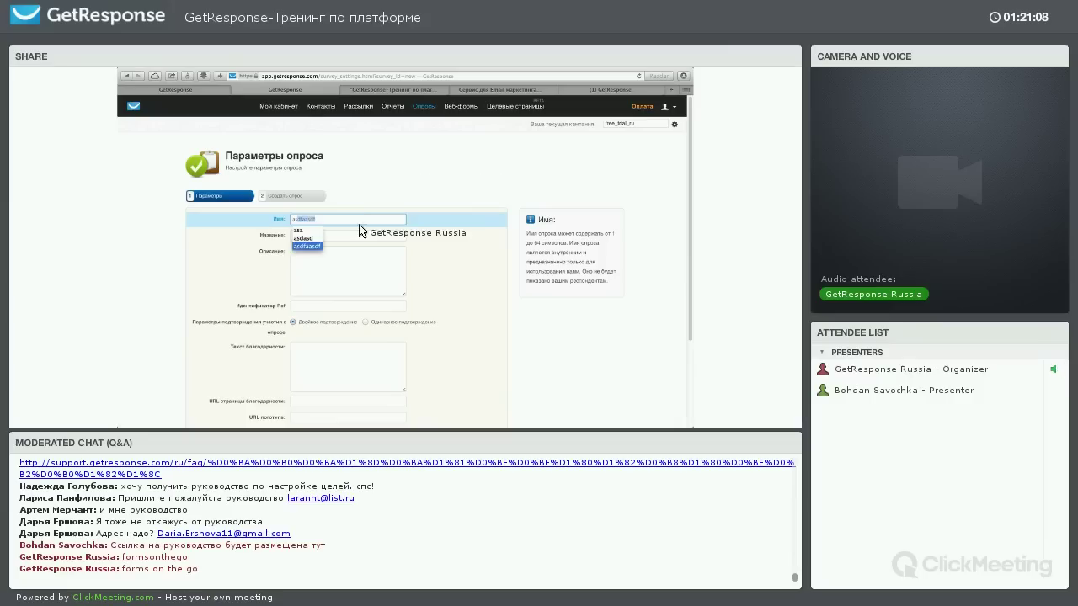
click(357, 235)
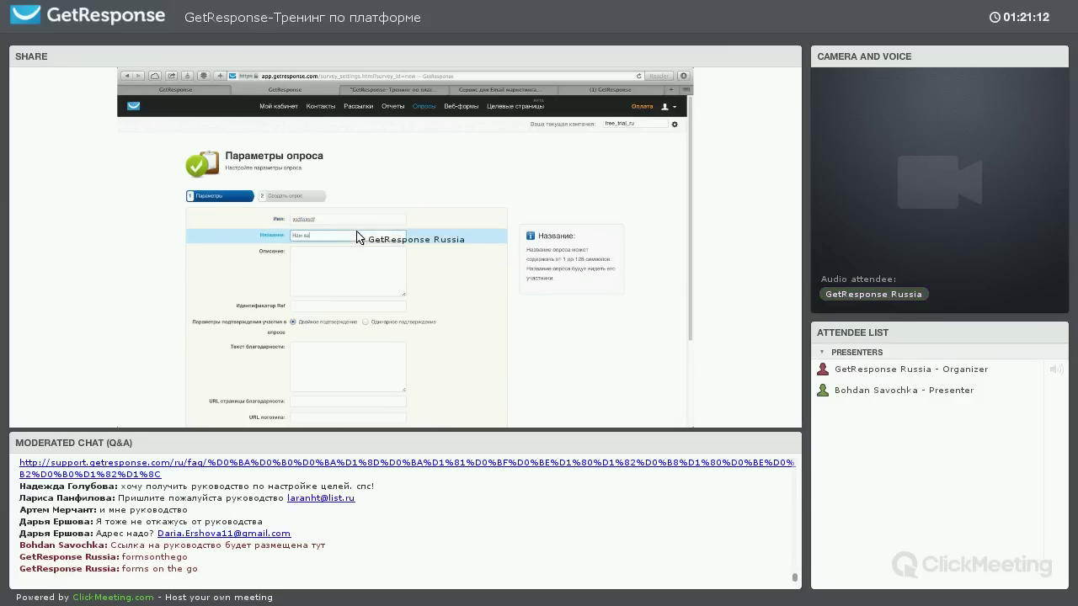
text(Нам важно Ваше мнение!)
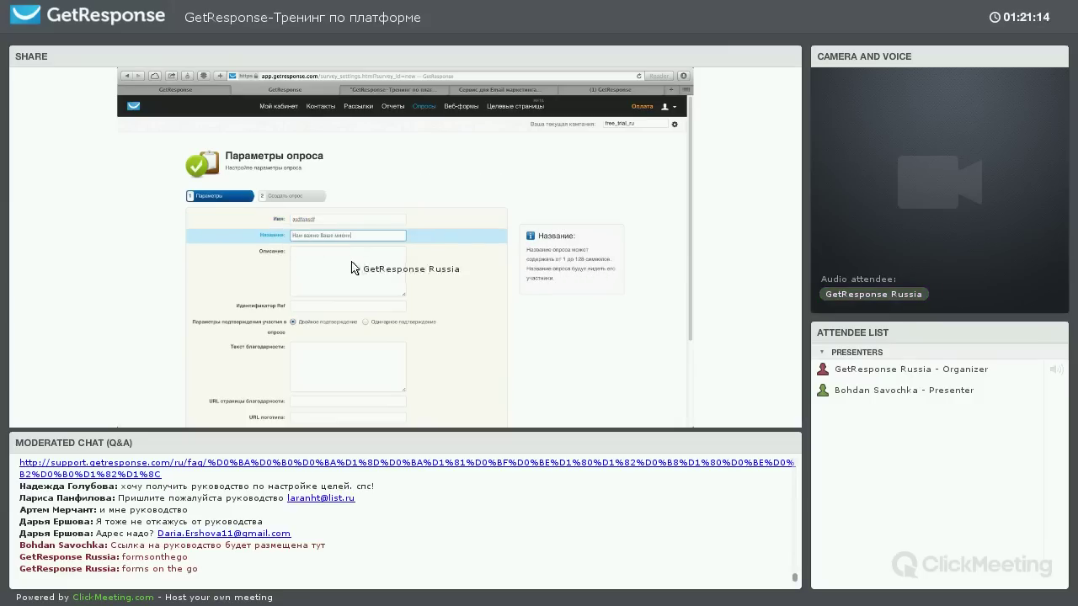
click(357, 260)
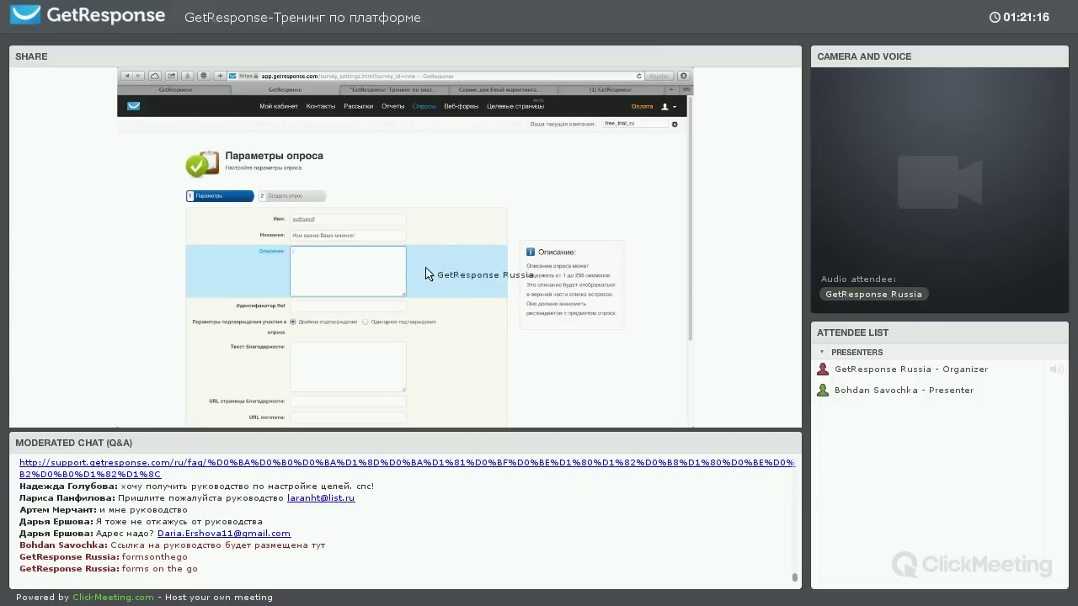
text(asdfasdf)
Leave the Ref, confirmation, thank-you and logo fields unchanged and continue to the survey builder
scroll(421, 261, down, 1)
click(380, 254)
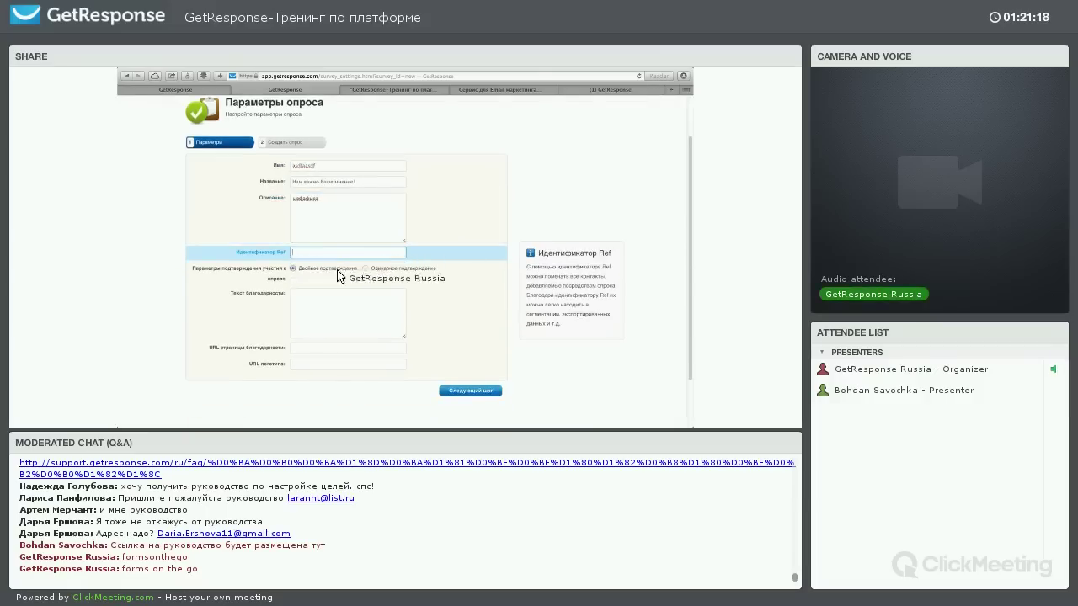
click(293, 270)
click(329, 255)
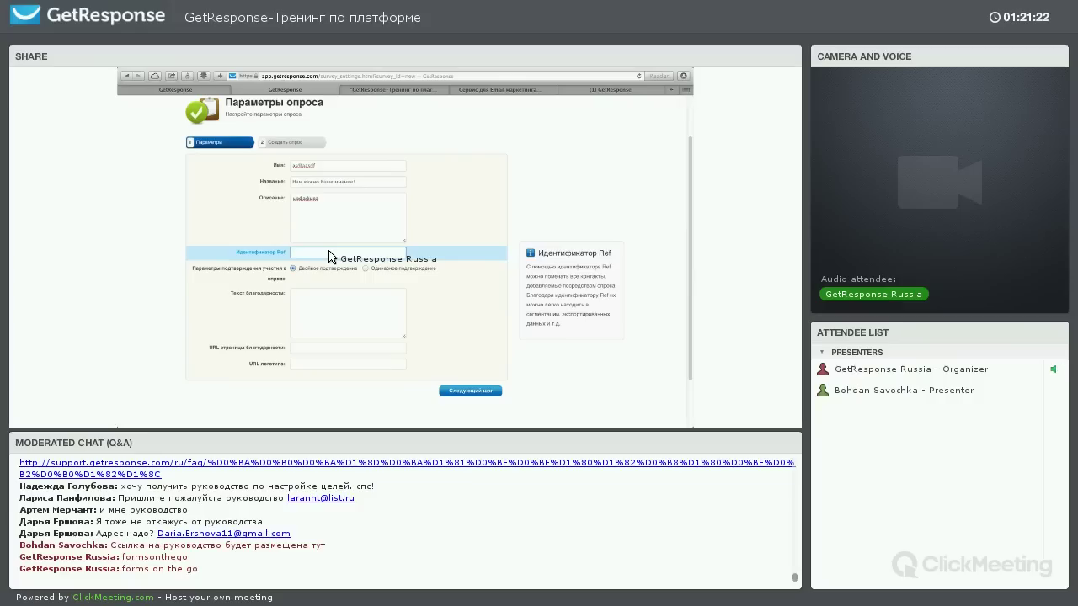
click(327, 315)
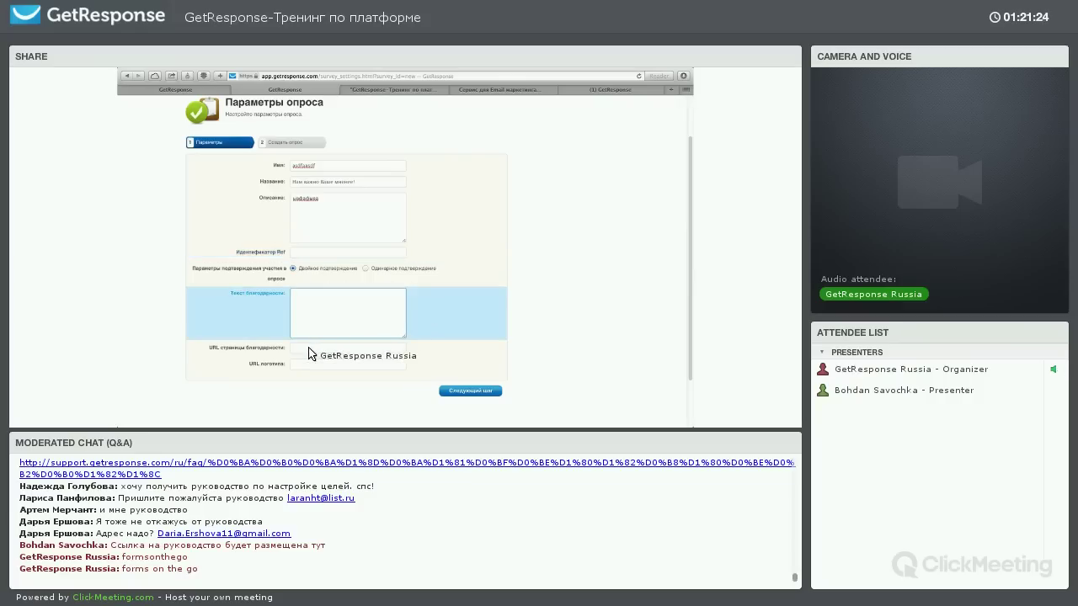
click(313, 355)
click(318, 367)
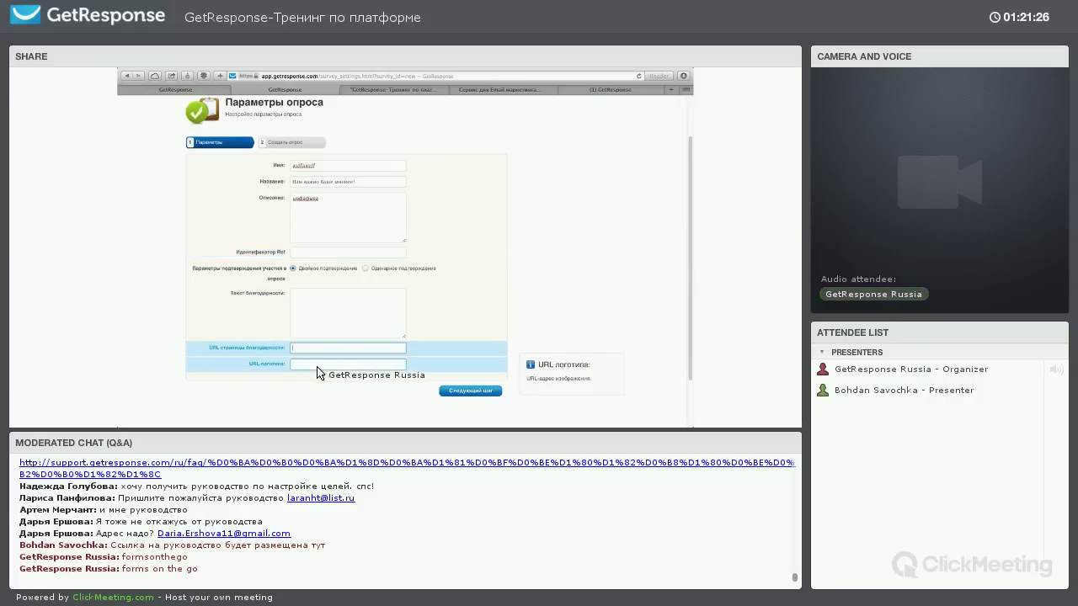
click(468, 392)
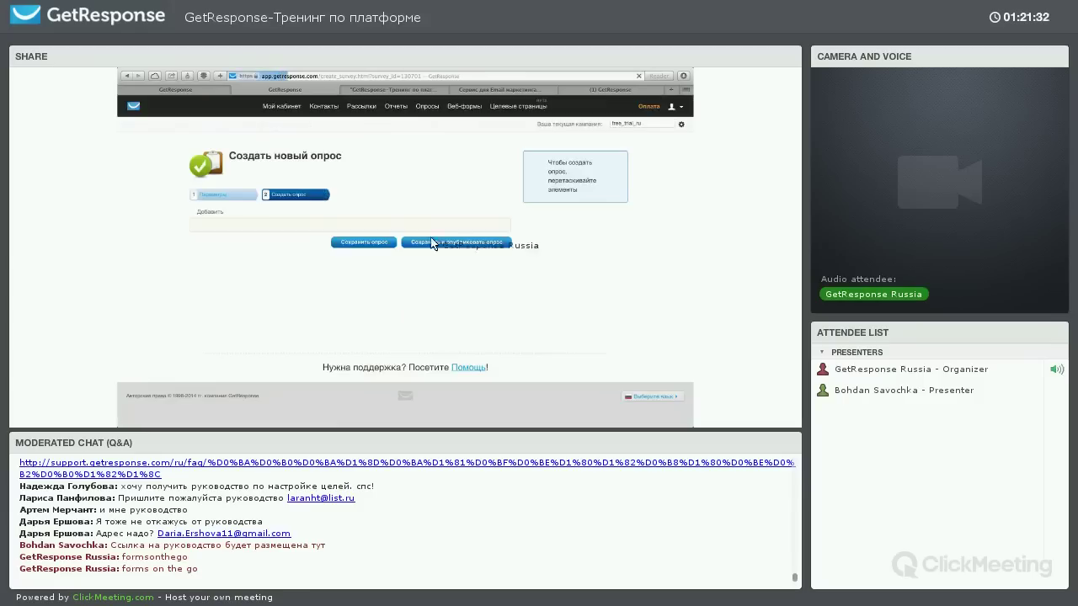
Drop 'Многовар. выбор (один ответ)' and 'Текст (абзац)' questions onto Страница 1 and begin editing question 1
drag(560, 216, 450, 264)
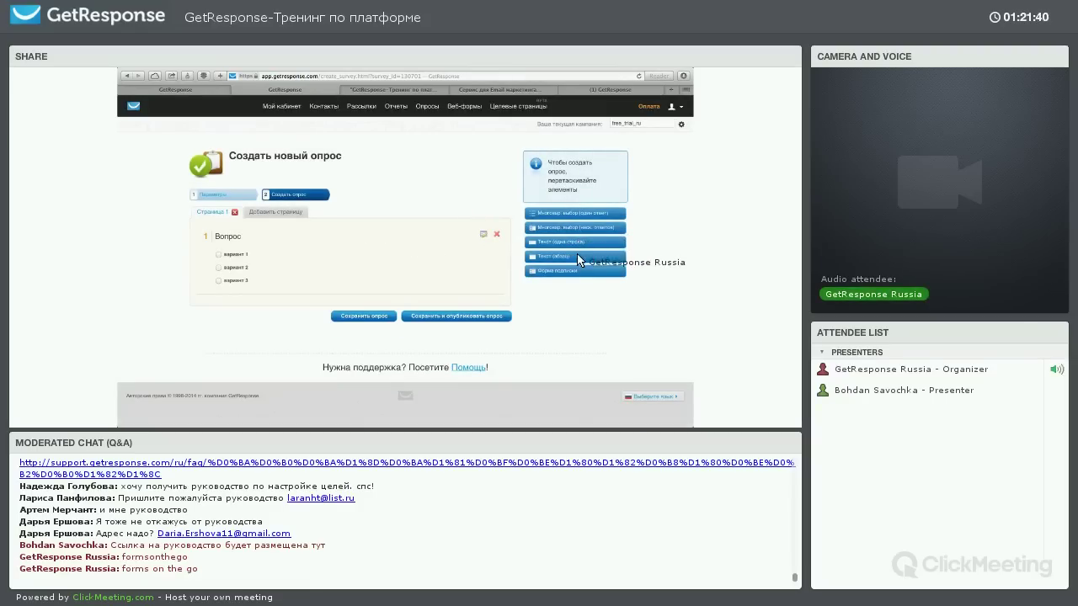
drag(573, 256, 265, 253)
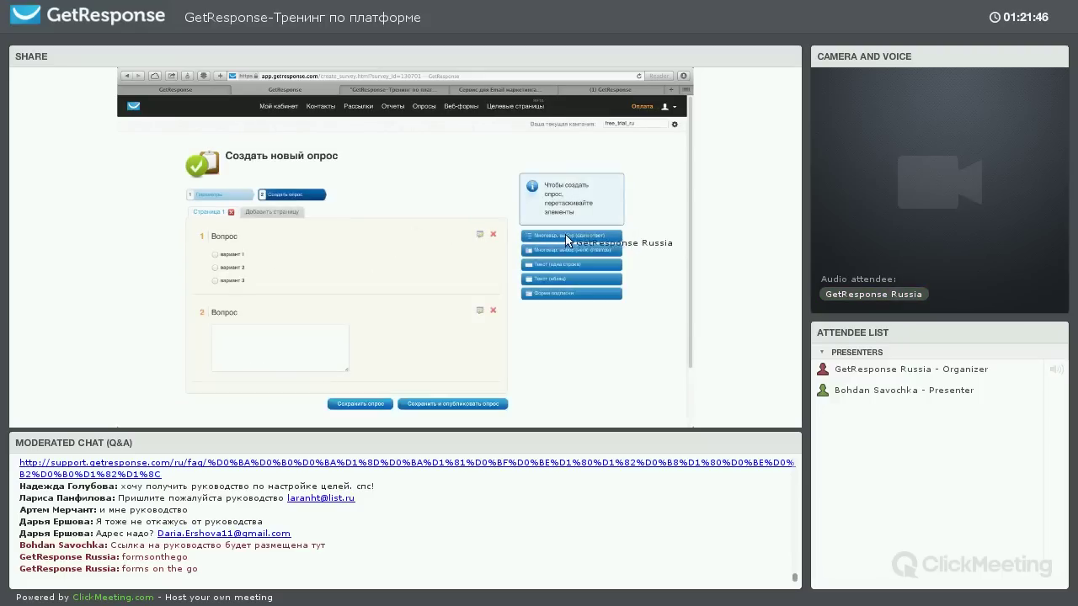
click(480, 236)
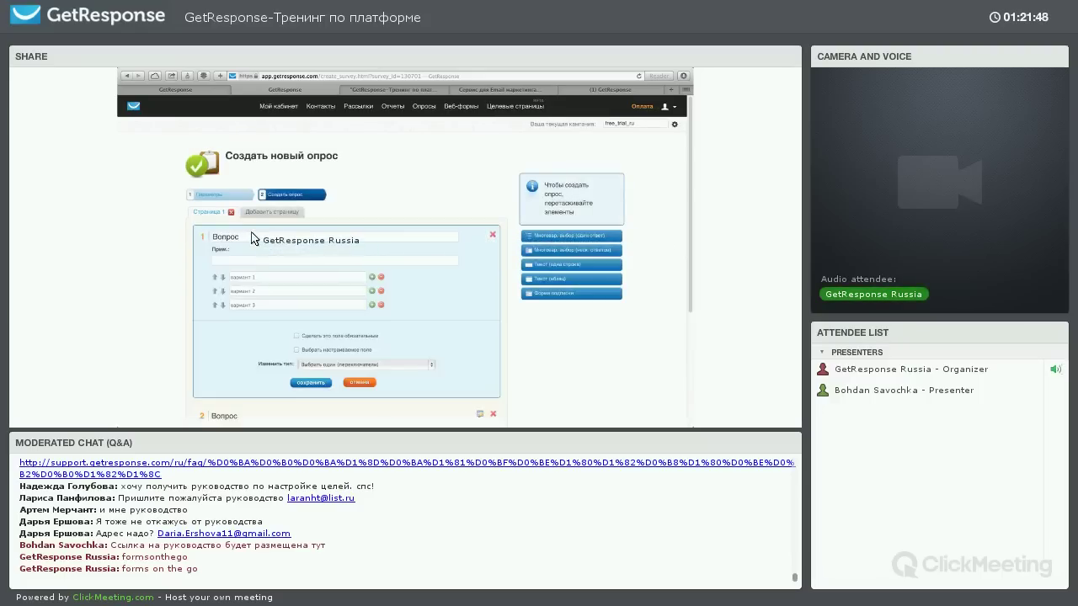
key(Tab)
key(Tab)
Make question 1 required, map it to the familiya custom field, and save it
click(296, 336)
scroll(337, 320, down, 2)
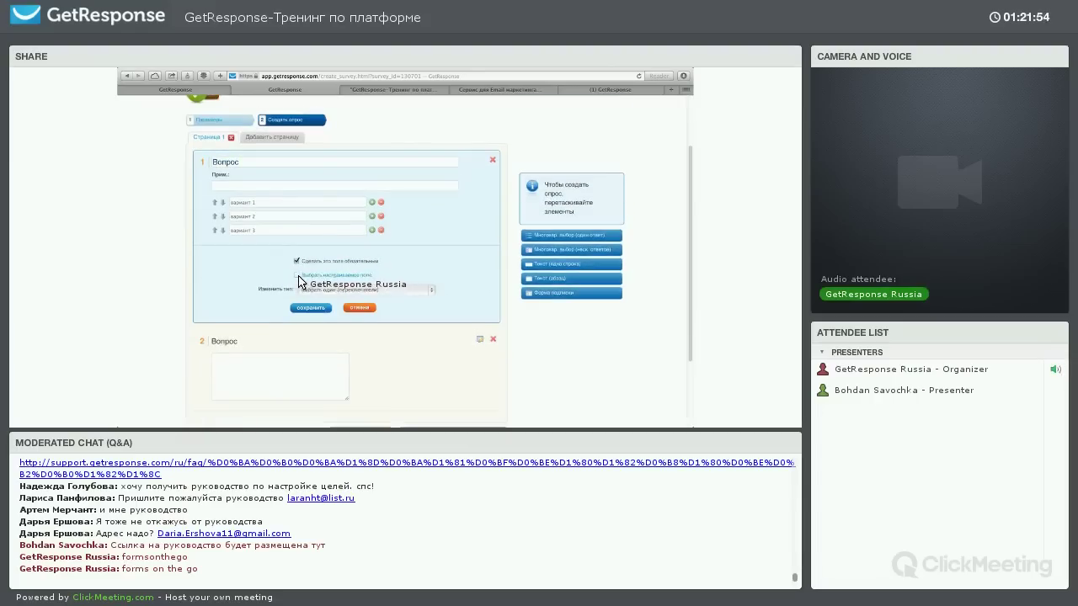
click(299, 276)
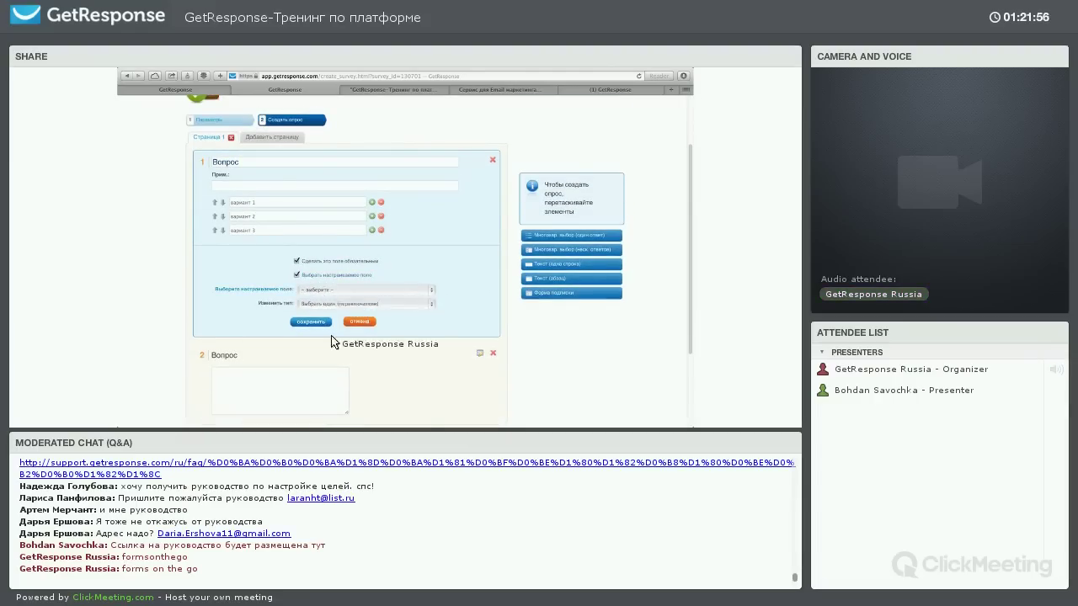
click(333, 291)
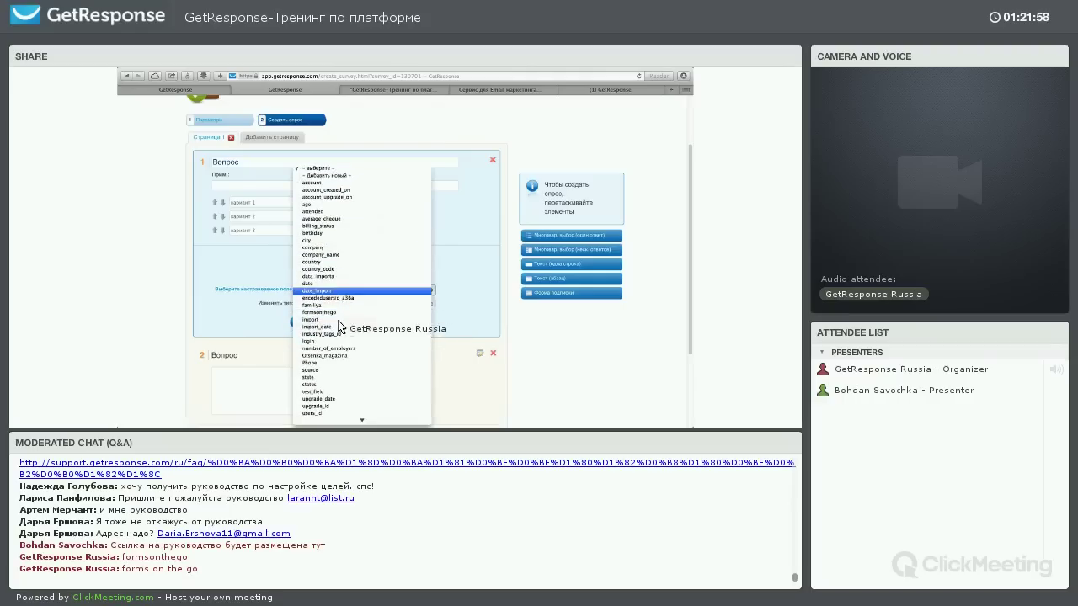
click(423, 305)
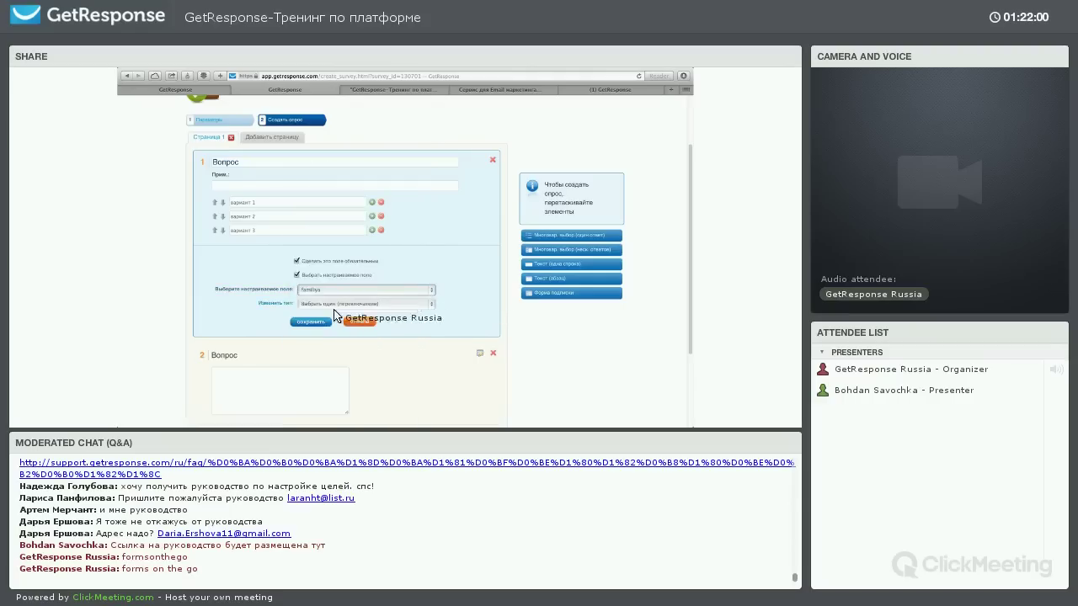
click(309, 323)
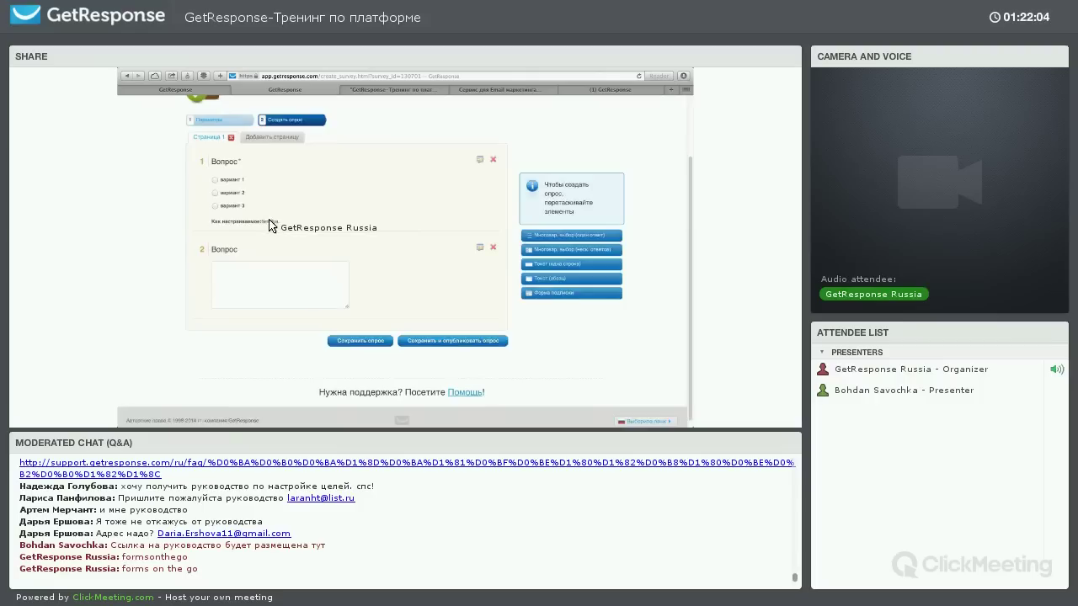
Test the preview by ticking вариант 3, then reopen question 1 for editing
scroll(278, 227, up, 2)
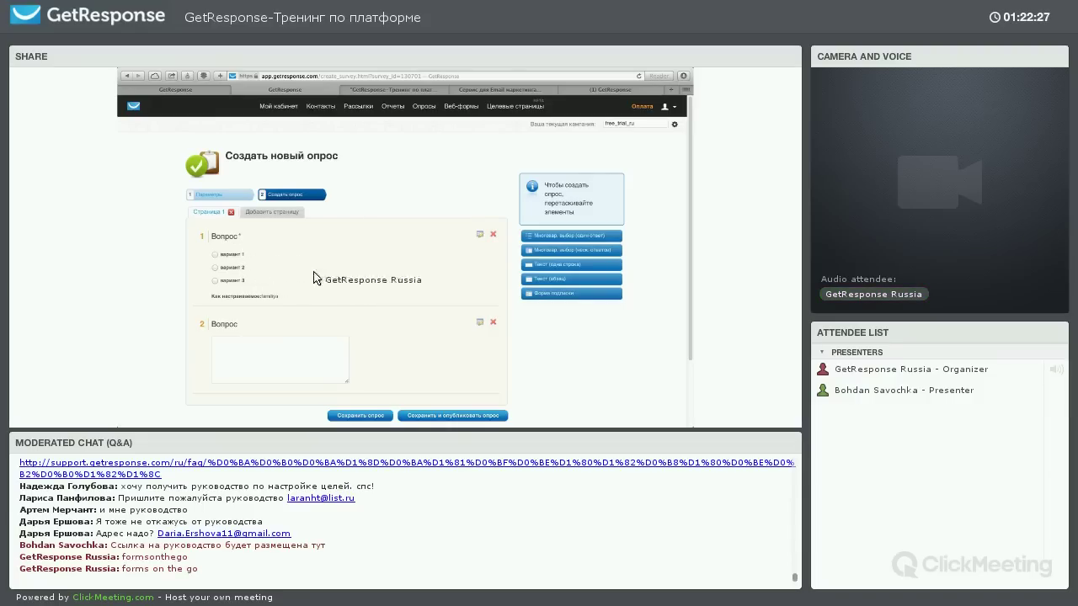
click(215, 281)
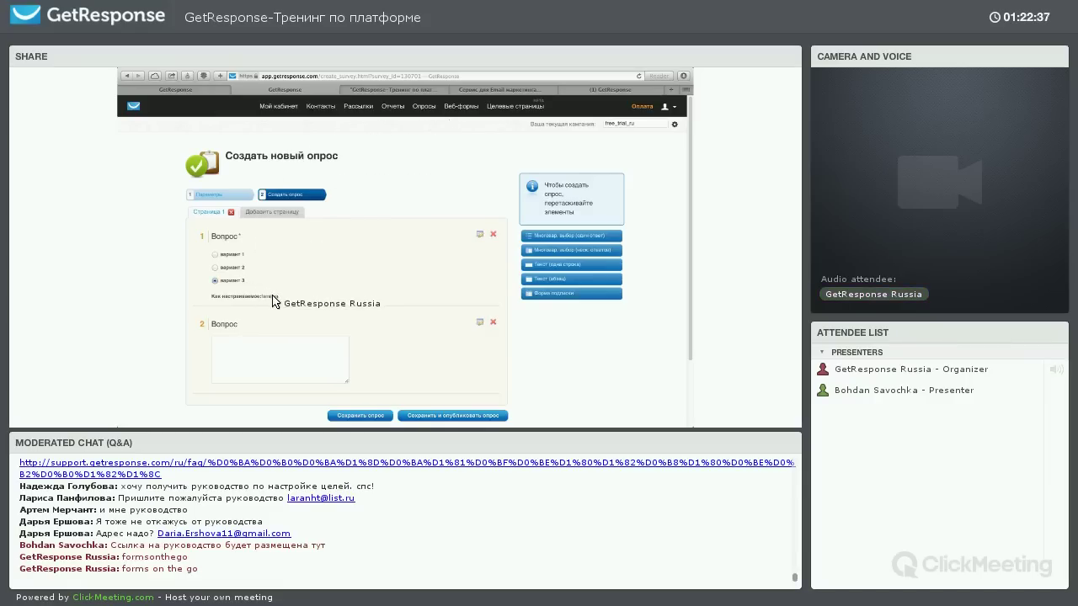
click(312, 293)
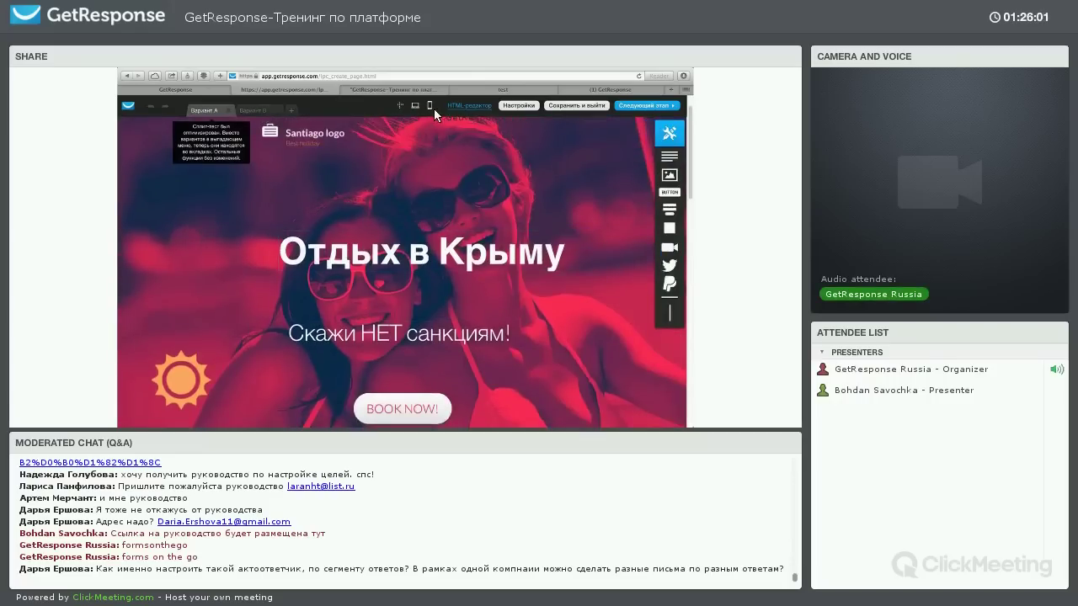
Exit the phone preview and bring up the Настройки SEO dialog for the landing page
scroll(512, 163, down, 1)
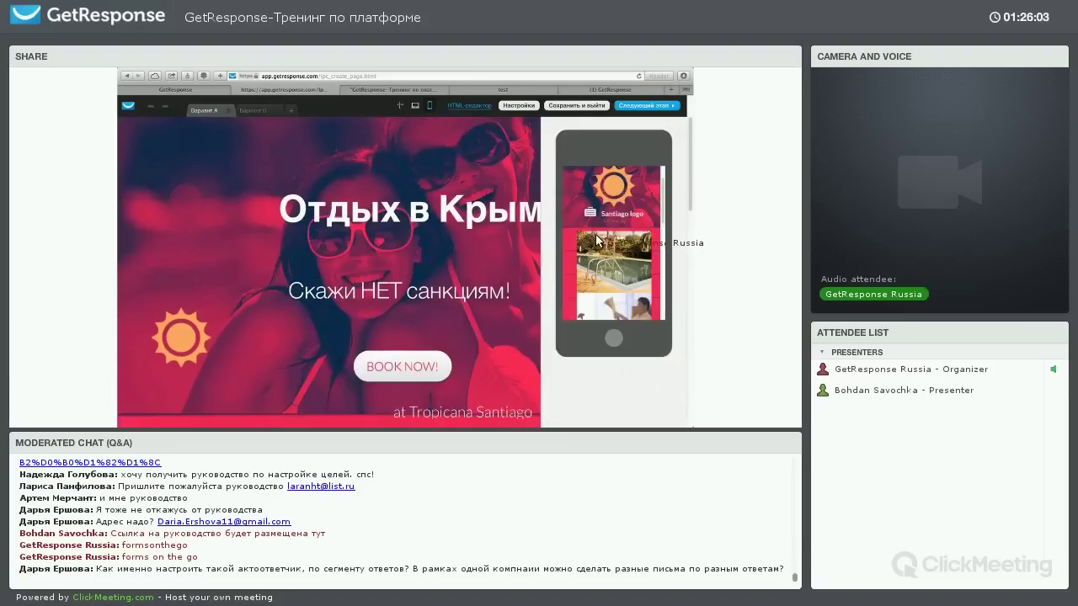
click(430, 108)
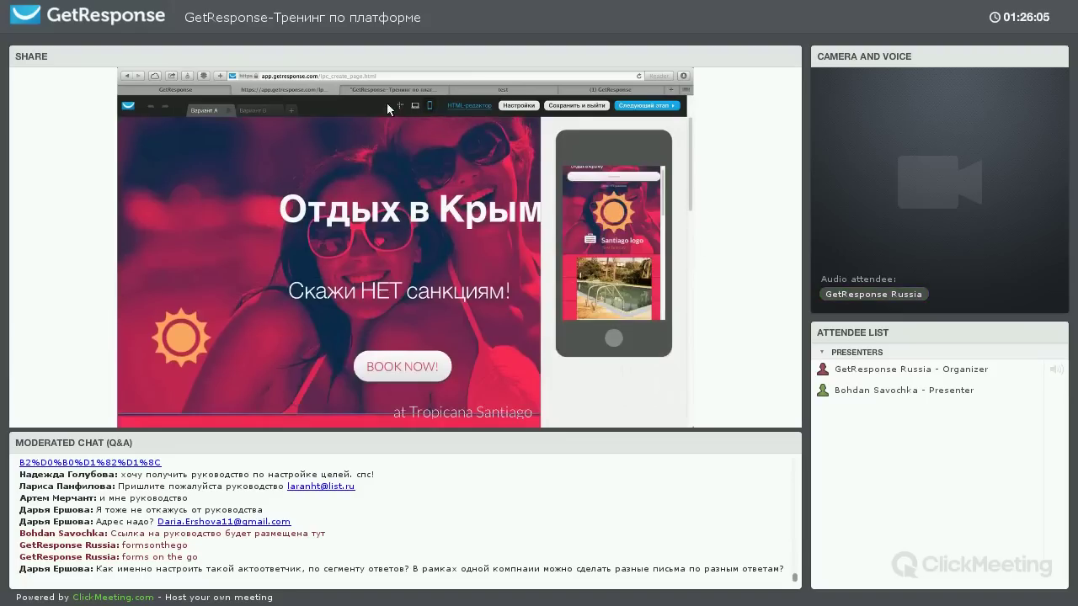
click(519, 105)
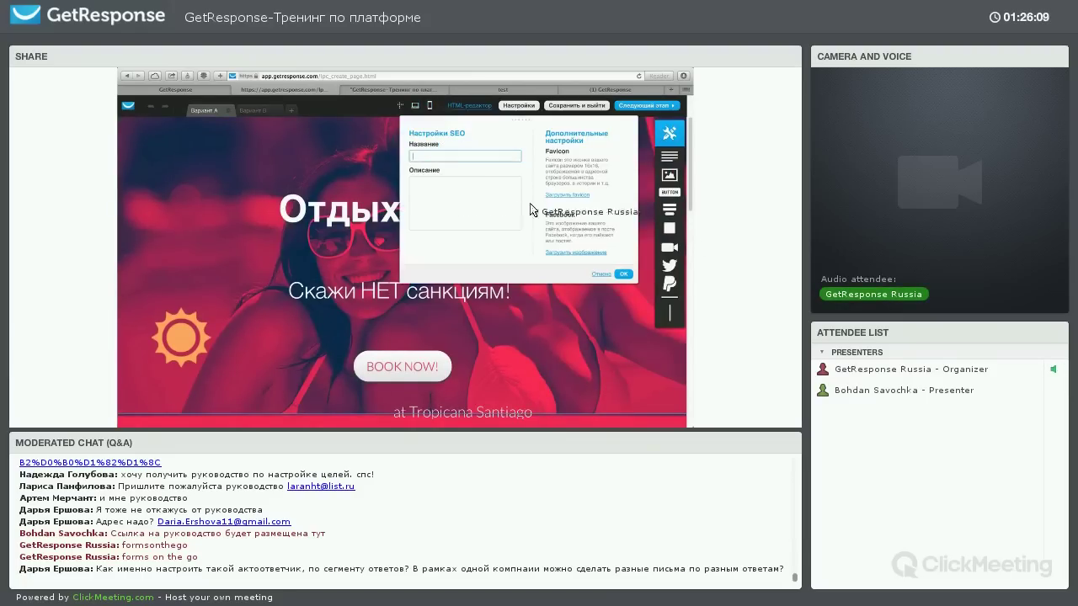
Set a favicon from Мои изображения, confirm the SEO settings, and reopen Настройки to verify it
key(Tab)
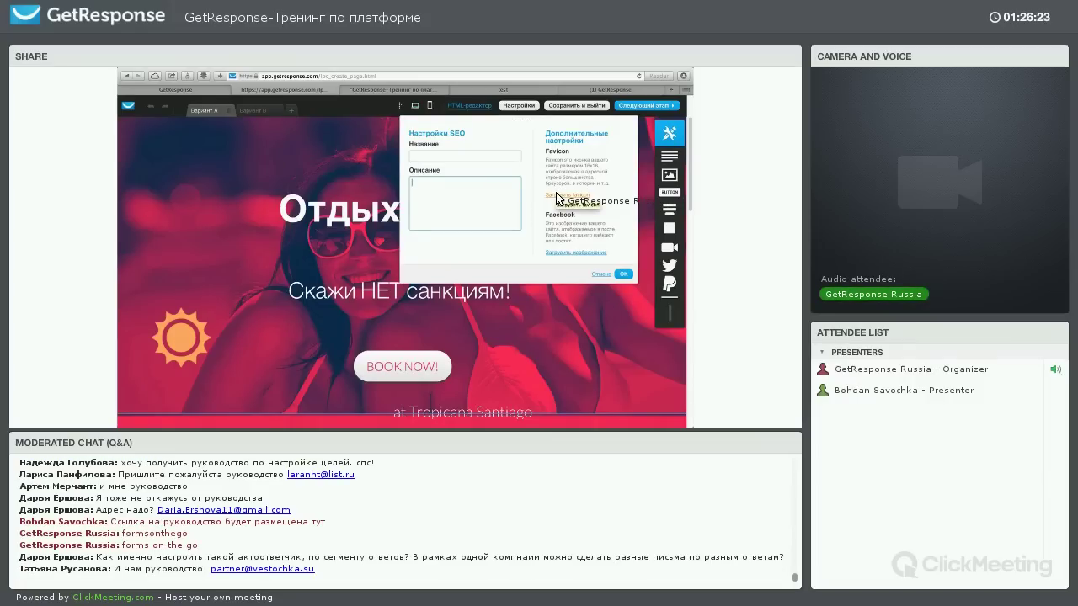
click(556, 196)
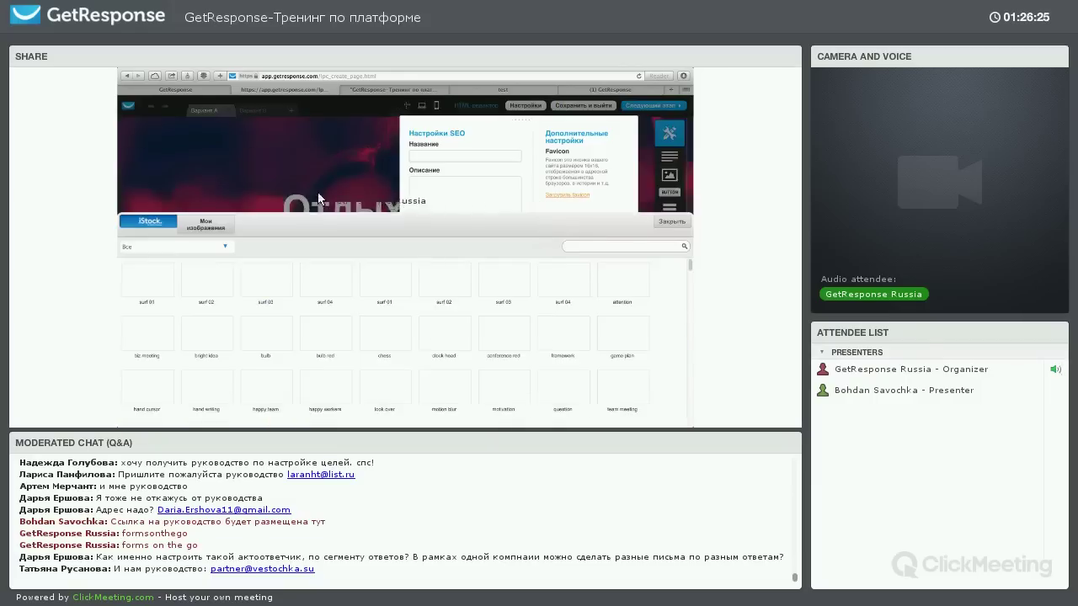
click(205, 127)
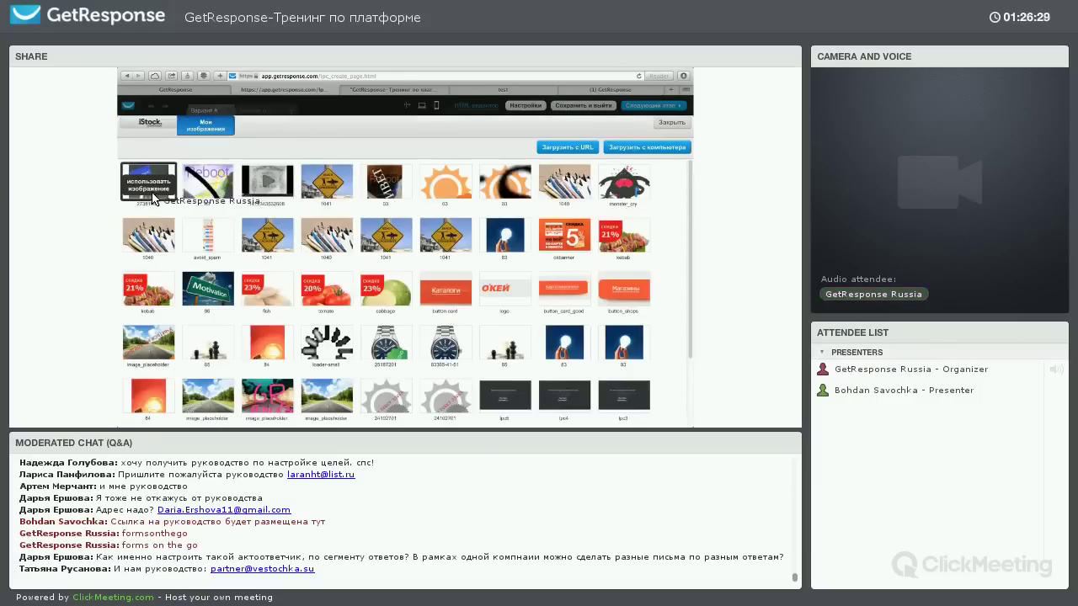
click(446, 186)
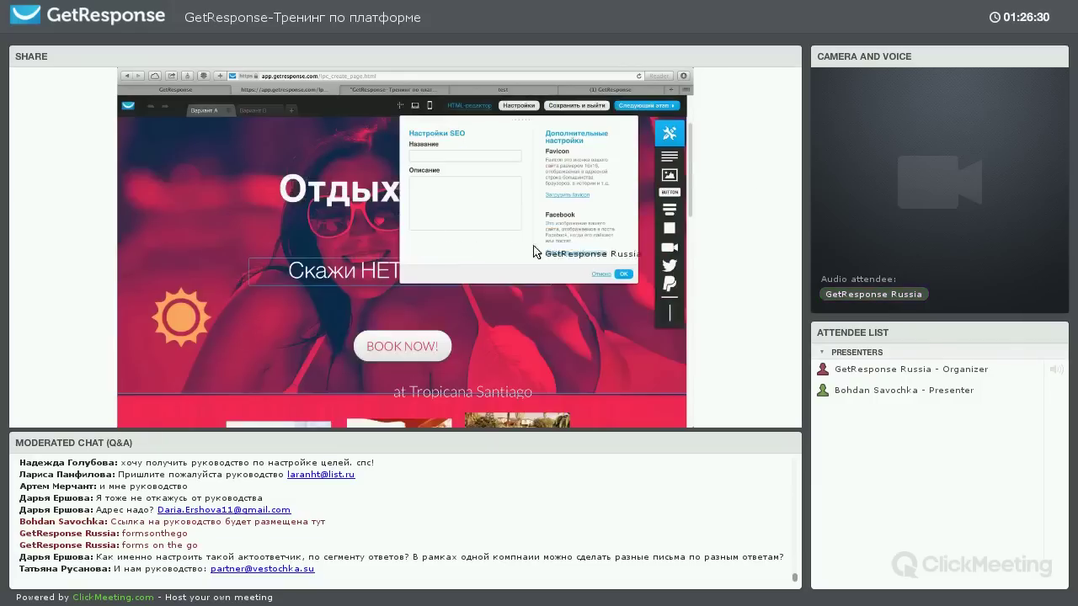
click(623, 274)
click(518, 106)
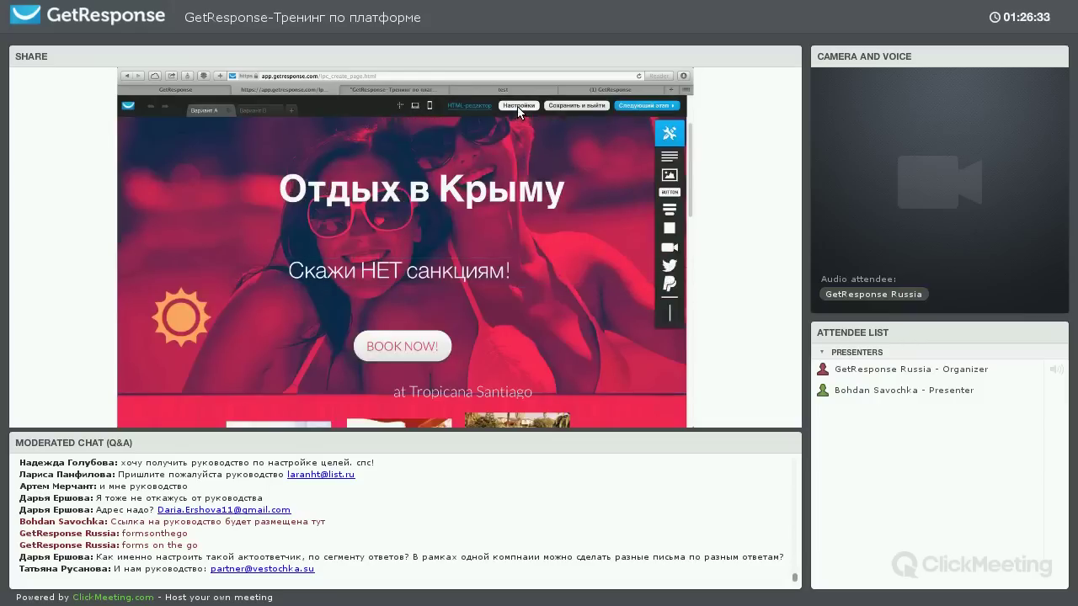